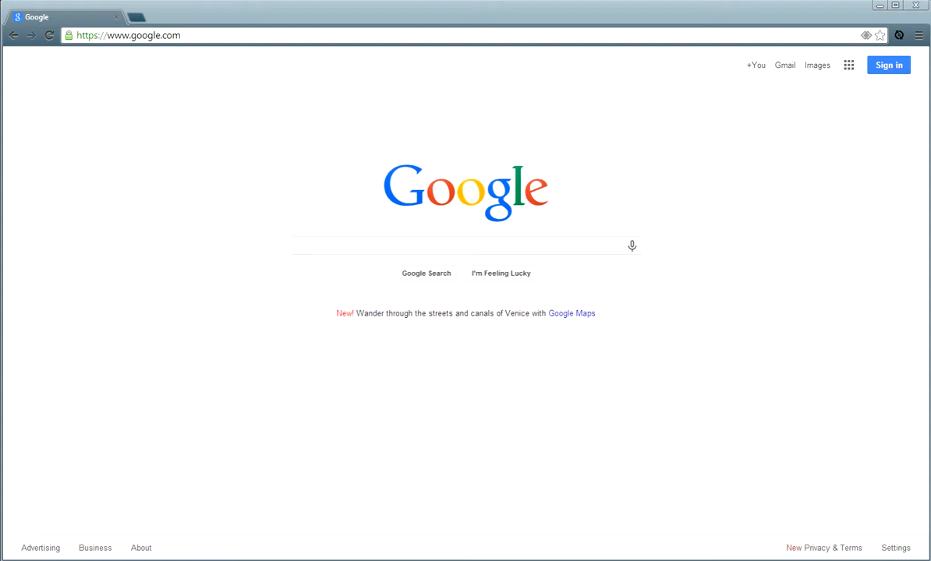
Sign in to Google with the first saved account and open Google Drive.
left_click(191, 34)
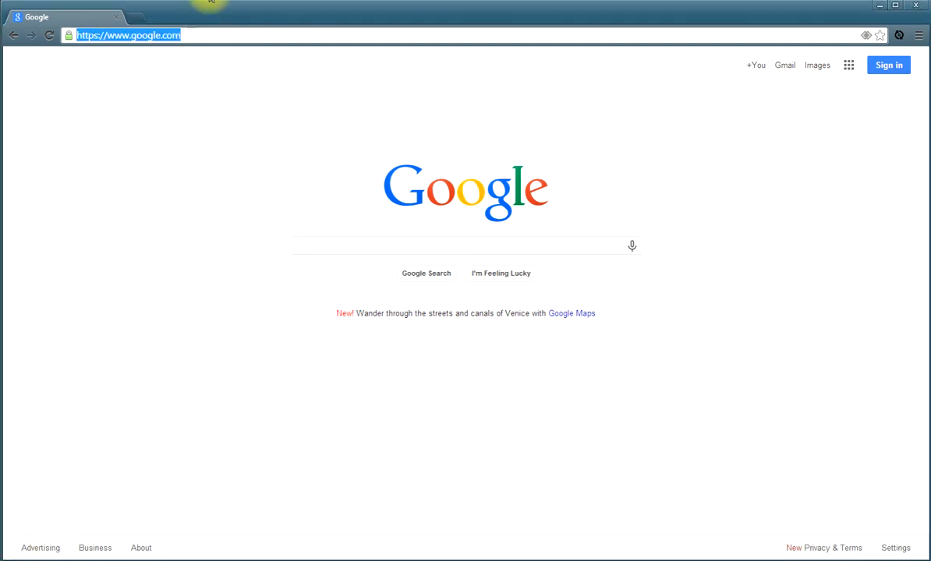
left_click(889, 67)
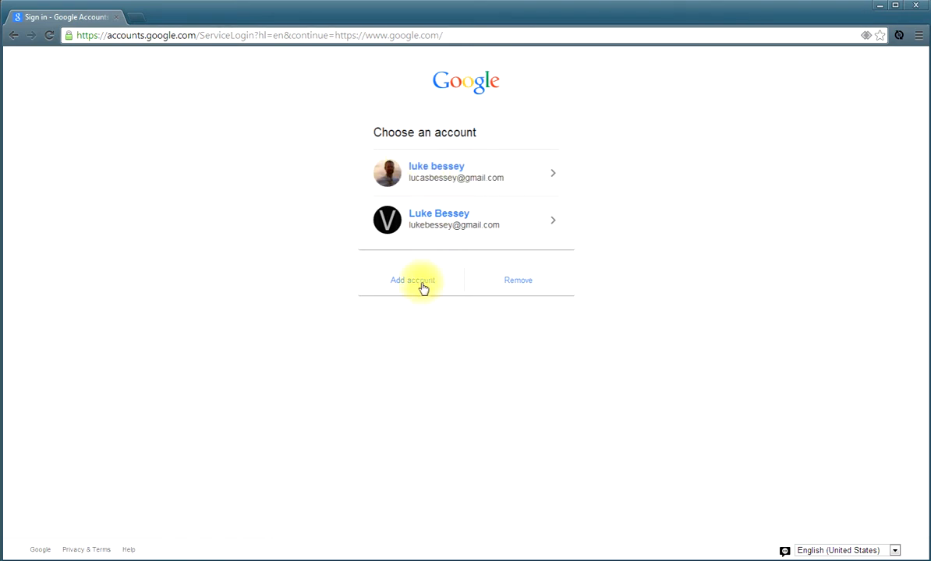
left_click(460, 171)
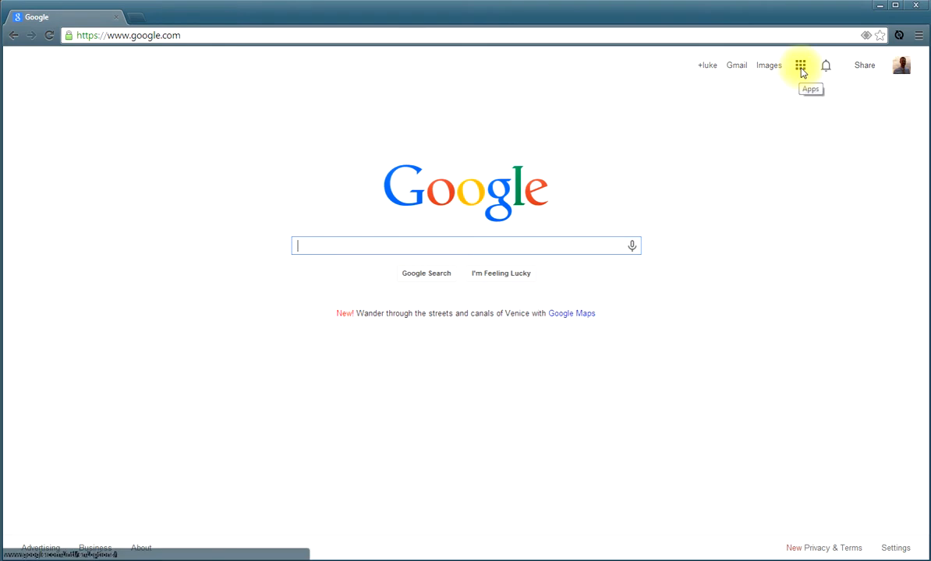
left_click(800, 67)
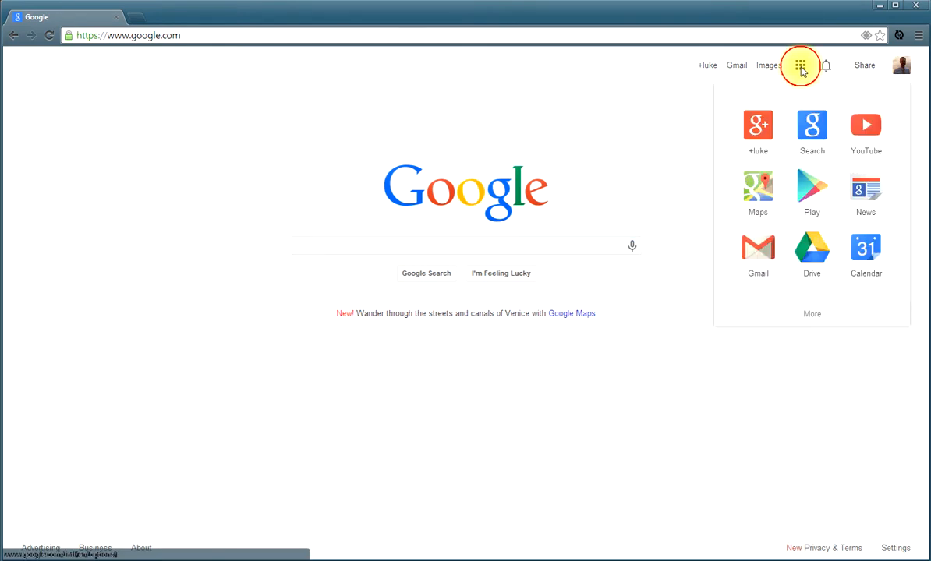
left_click(817, 247)
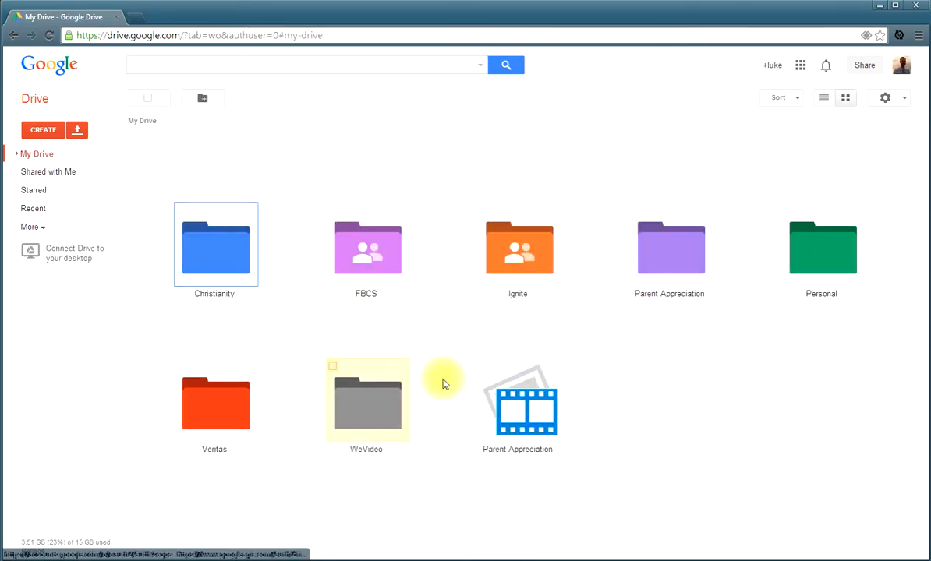
Switch My Drive to list view and back to grid view, and expand and collapse its folder tree.
left_click(824, 99)
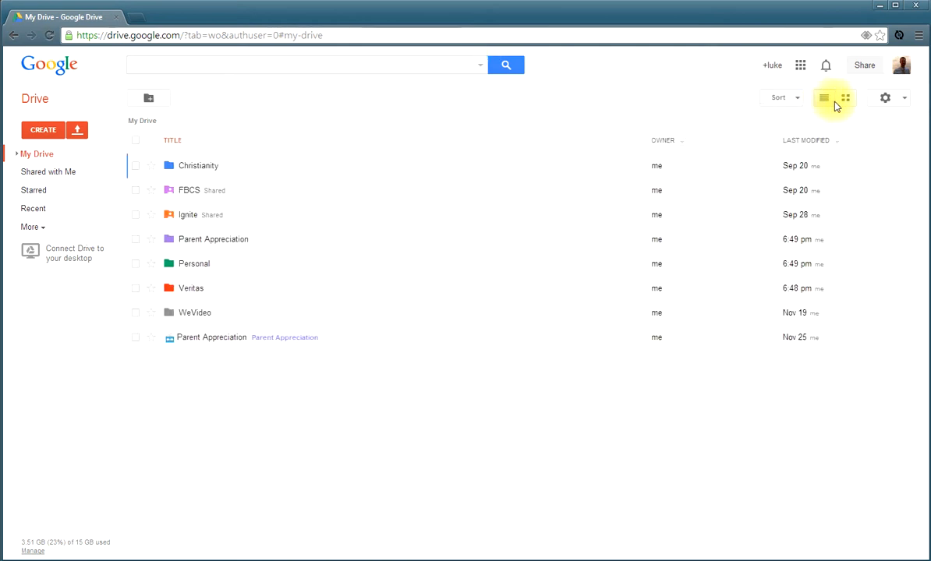
left_click(845, 100)
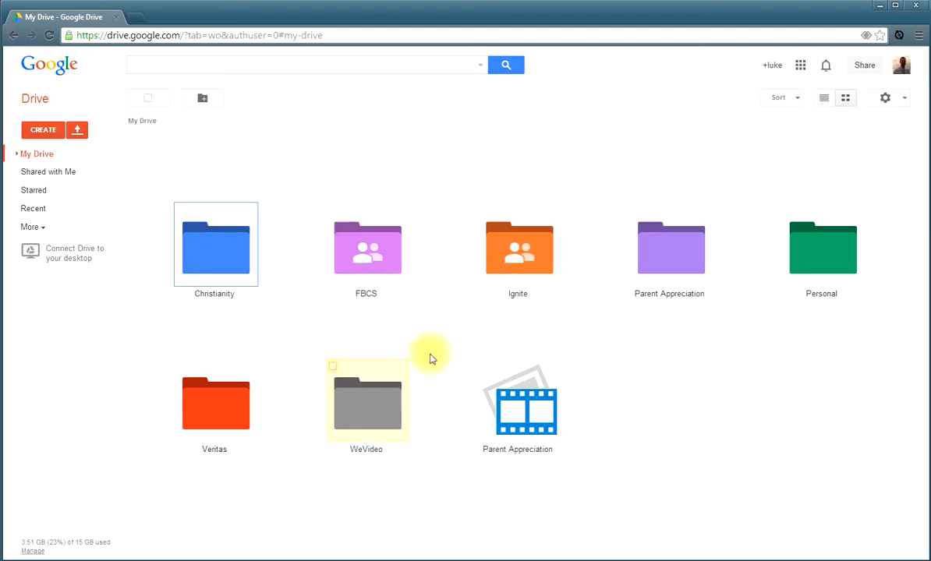
left_click(21, 160)
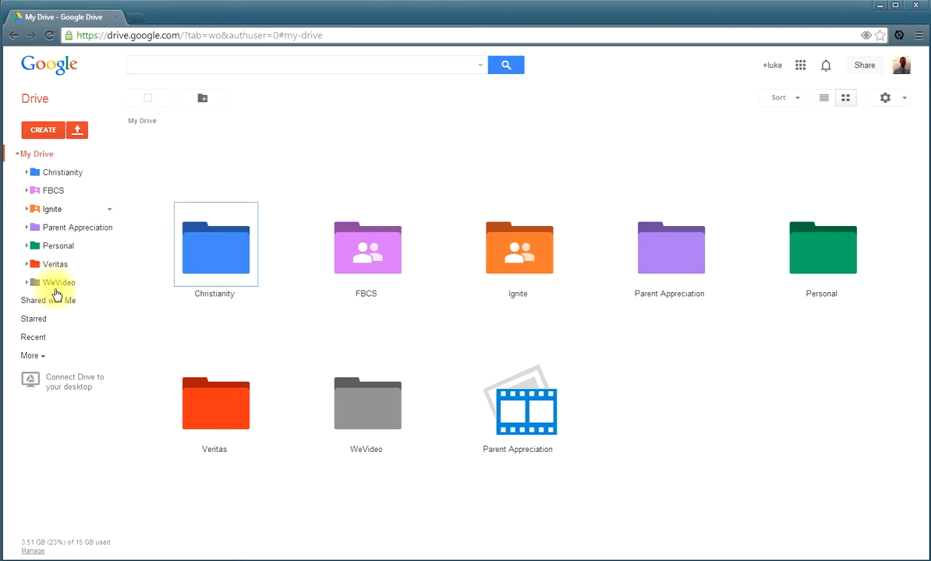
left_click(18, 156)
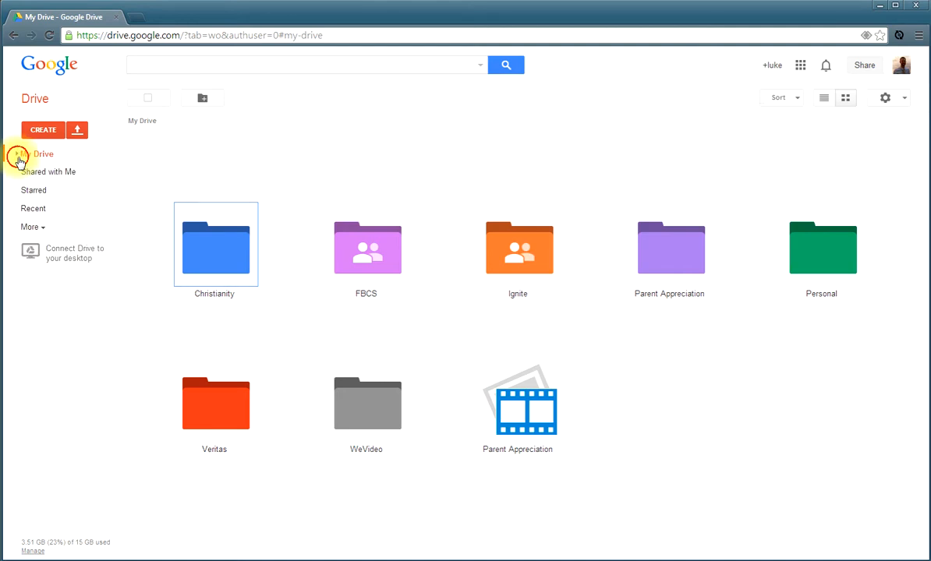
left_click(18, 156)
left_click(18, 156)
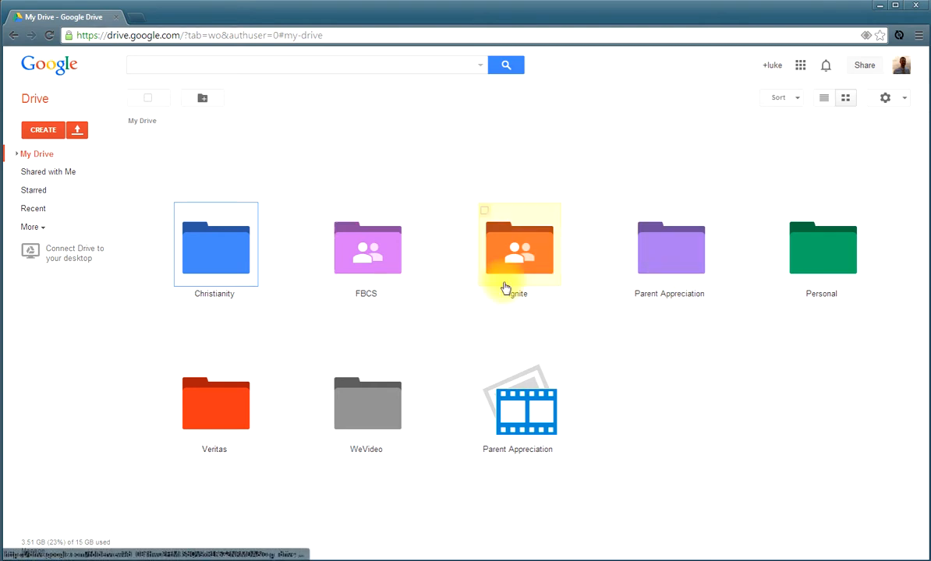
Open the Pictures subfolder inside the Parent Appreciation folder.
double_click(656, 239)
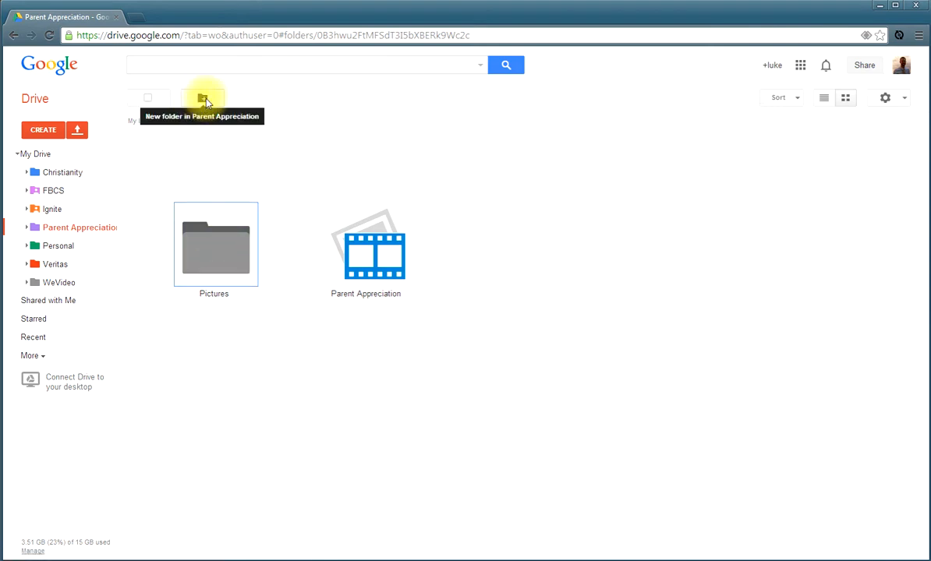
double_click(218, 246)
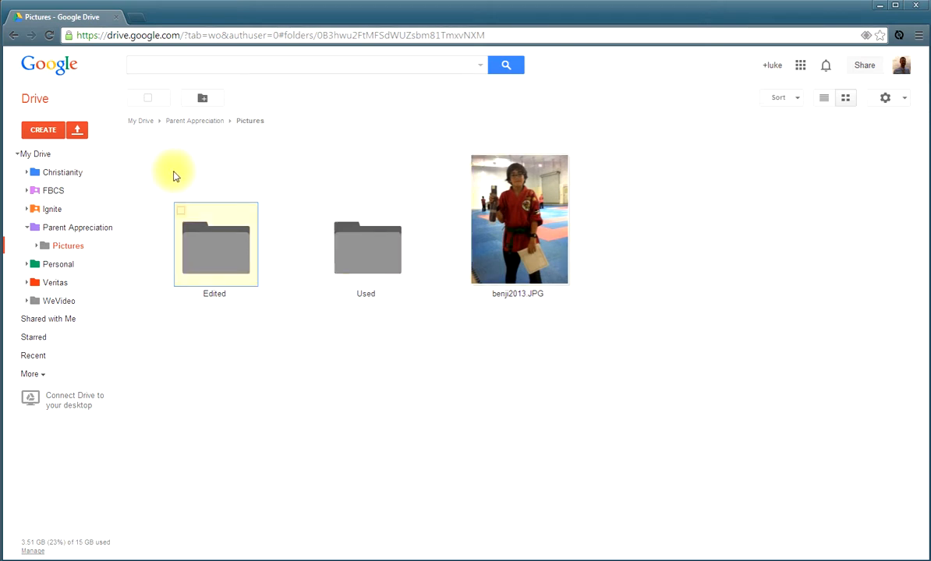
Select photo (1).JPG through photo (15).JPG in the Downloads folder for a file upload, and cancel the upload.
left_click(78, 132)
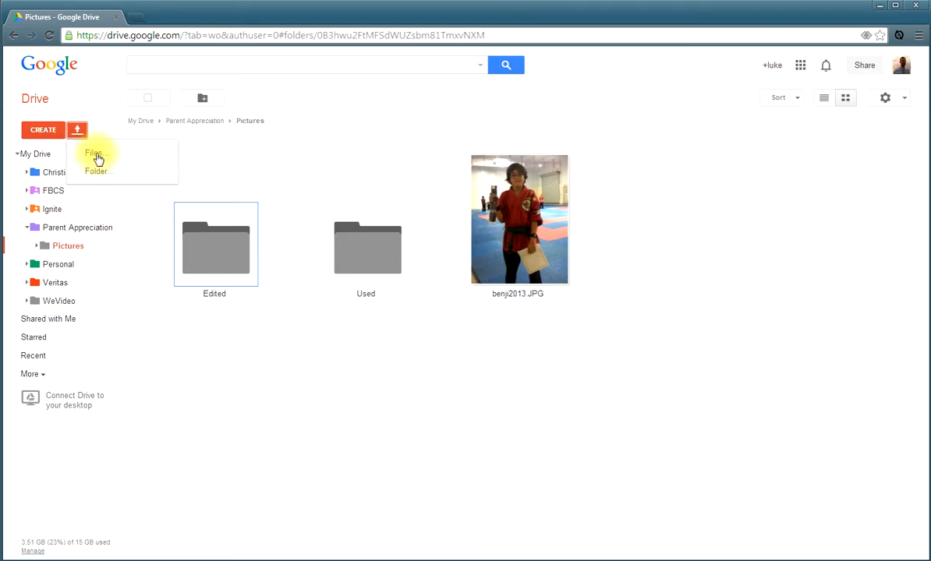
left_click(94, 155)
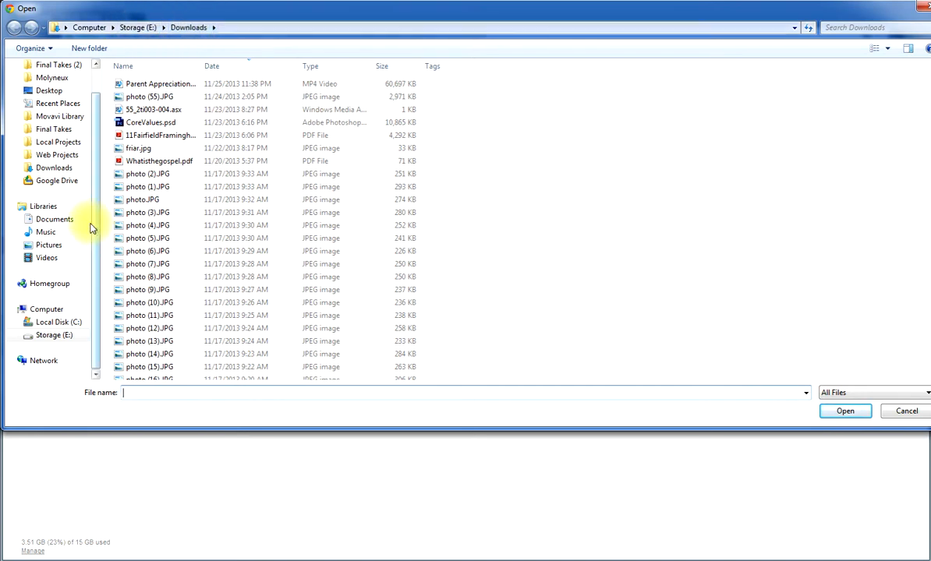
mouse_move(93, 221)
left_mouse_down()
mouse_move(97, 193)
mouse_move(94, 224)
left_mouse_up()
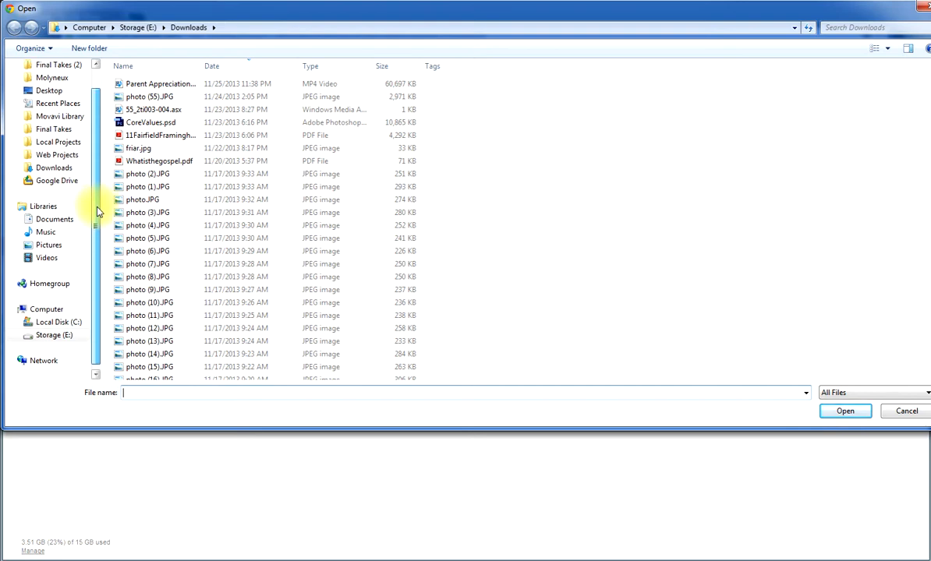
scroll(89, 169, "up", 1)
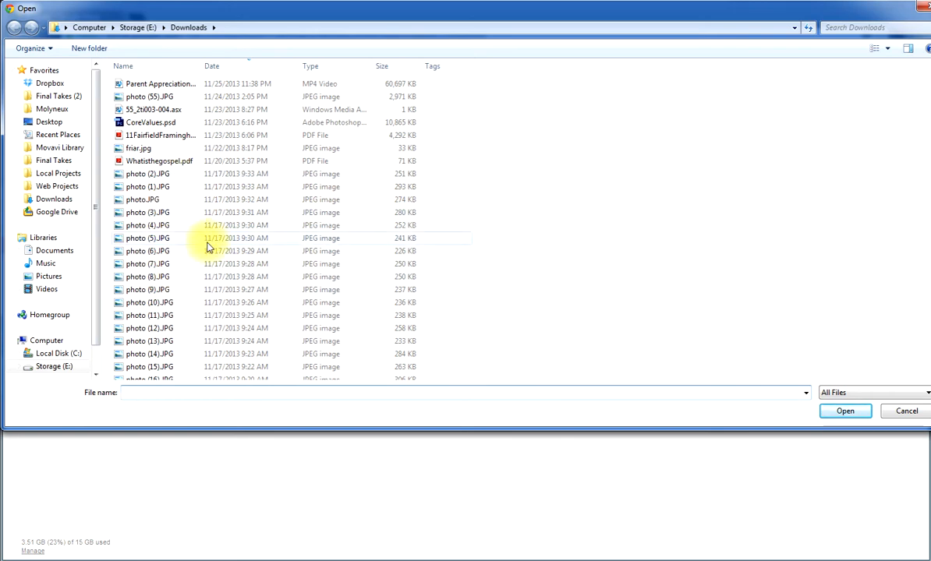
scroll(98, 172, "down", 1)
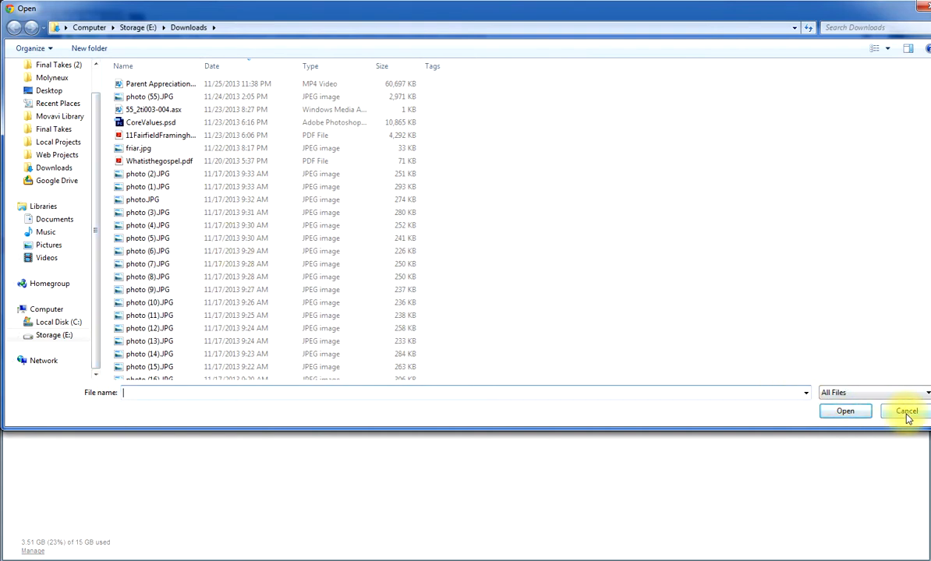
left_click(162, 191)
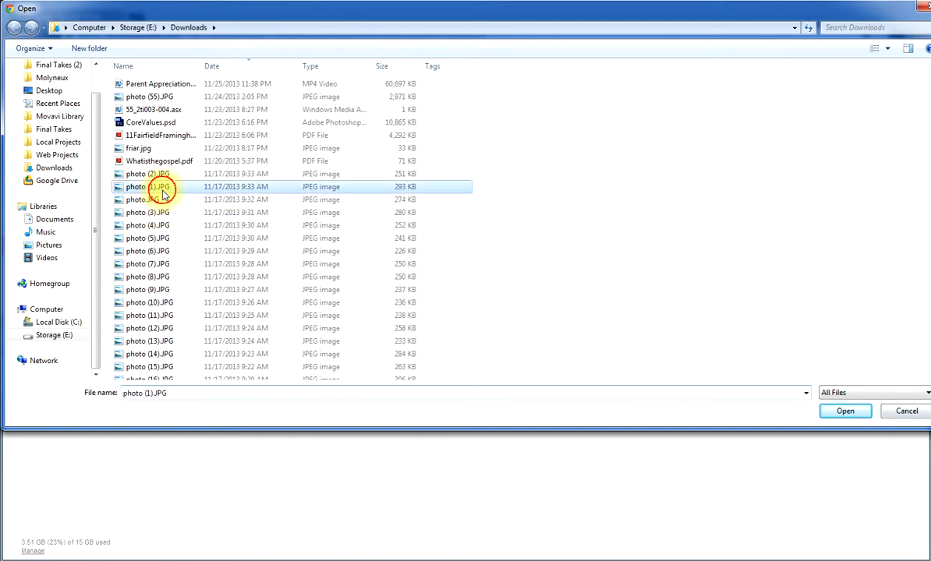
left_click(173, 369, "shift")
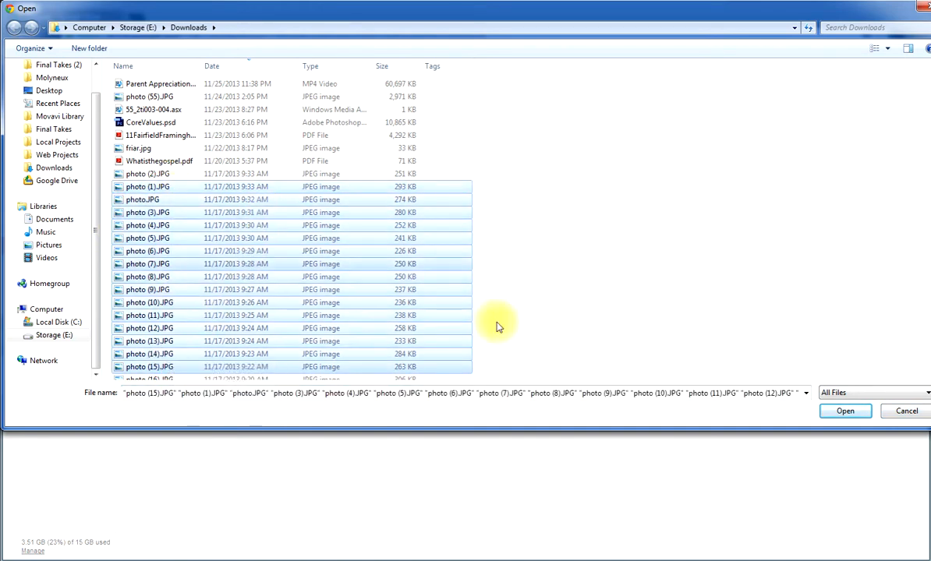
left_click(908, 412)
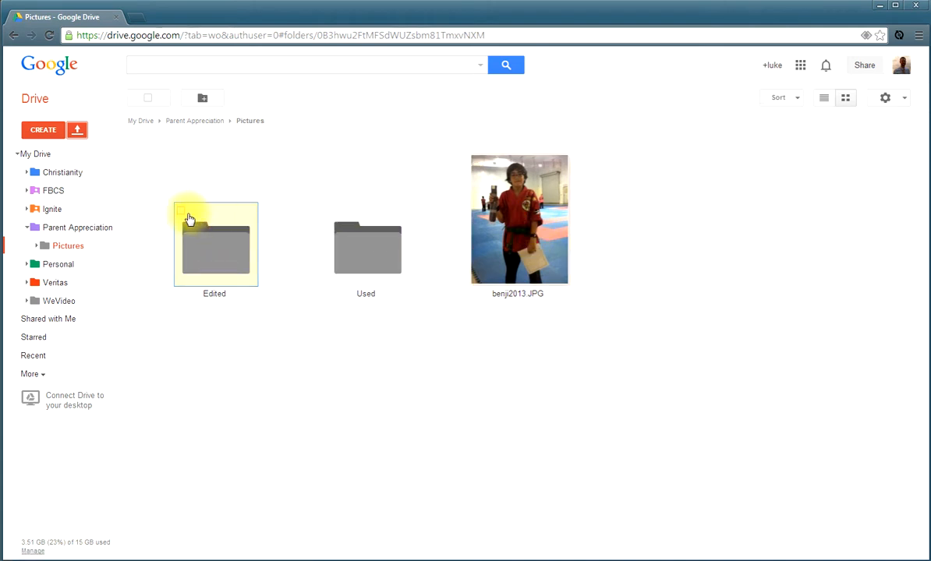
Examine the apps that can be connected to Drive and the connected apps offered for creating new files.
left_click(45, 131)
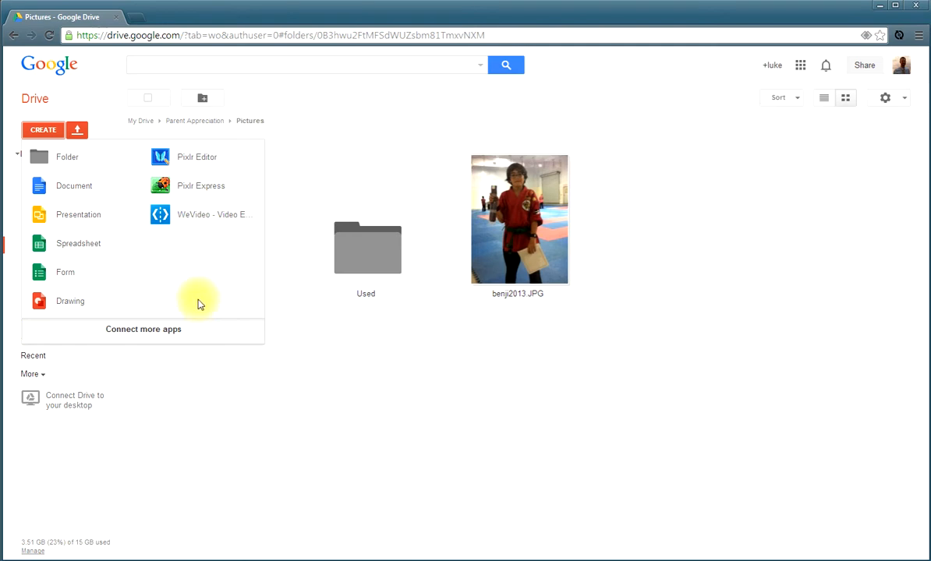
left_click(143, 330)
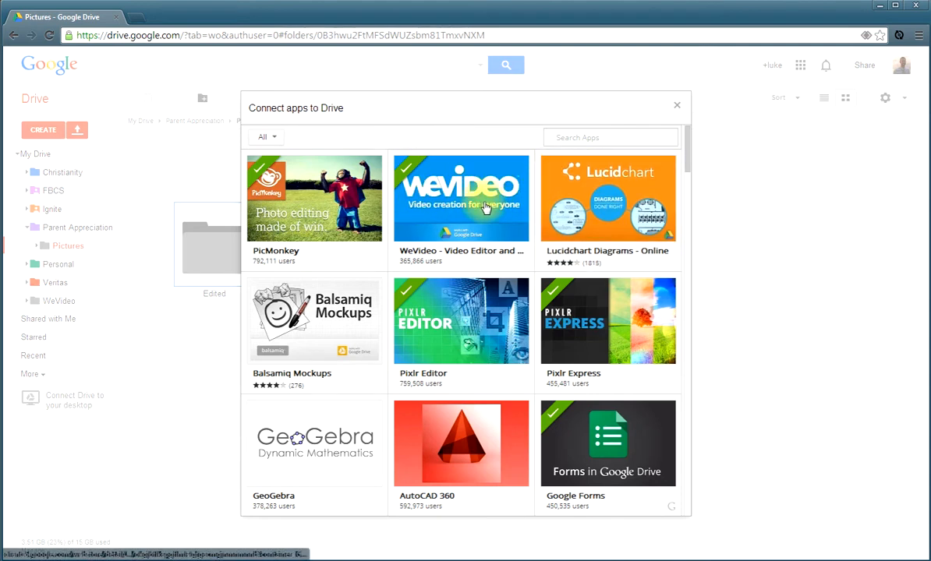
left_click(449, 221)
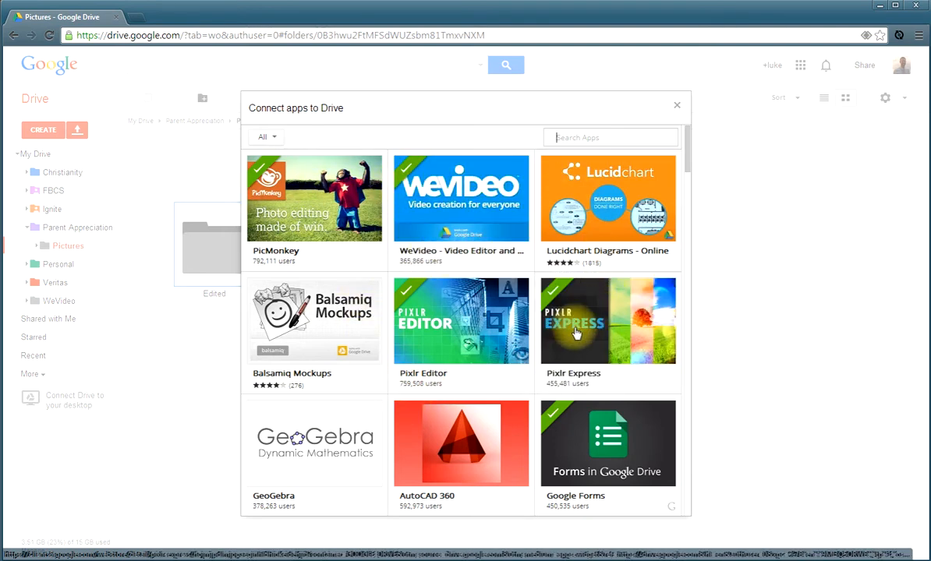
mouse_move(590, 325)
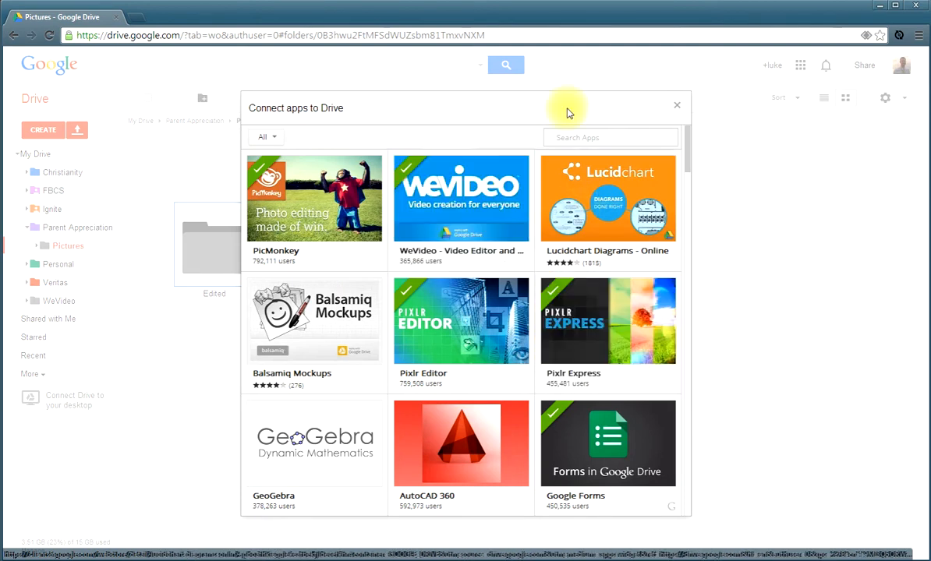
left_click(675, 107)
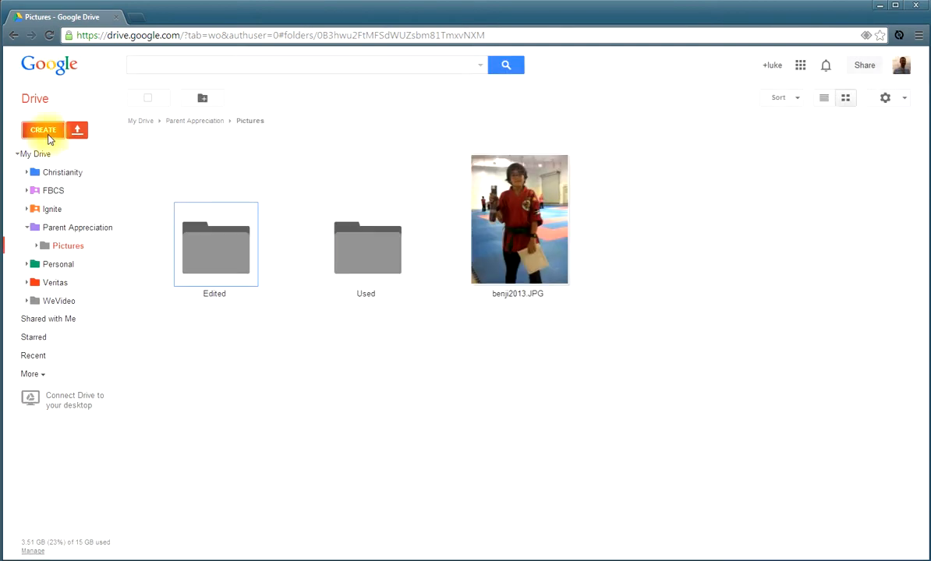
left_click(45, 131)
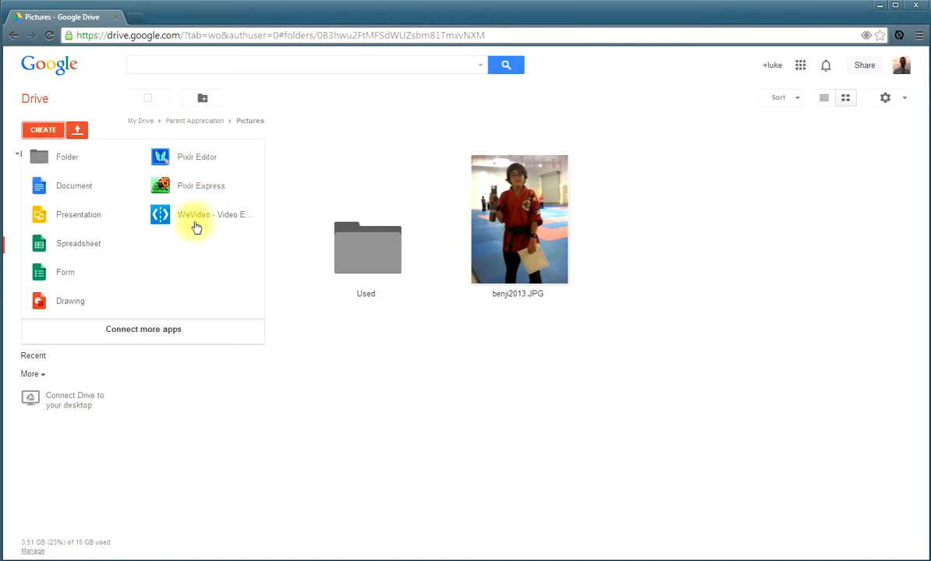
left_click(308, 347)
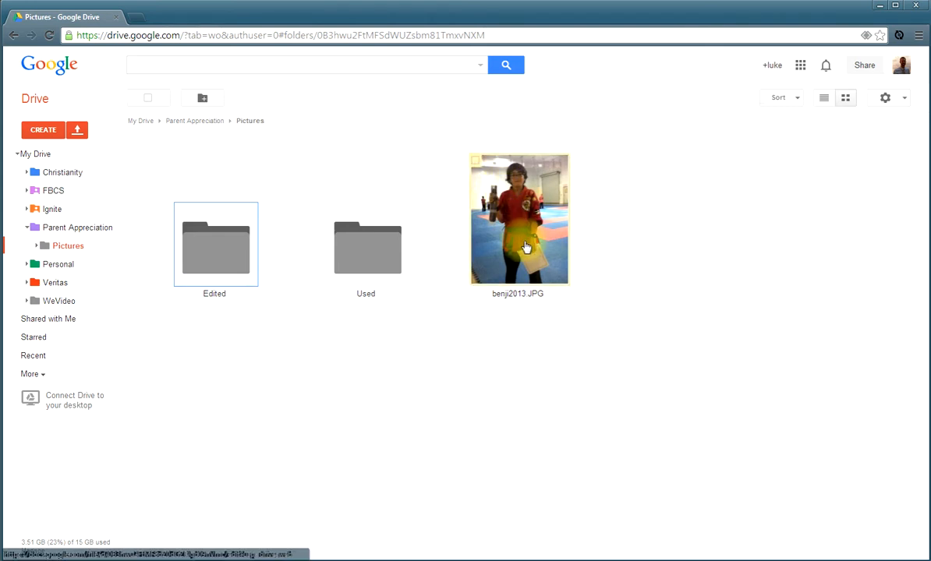
Preview the karate photo in the Pictures folder and close the preview.
double_click(501, 188)
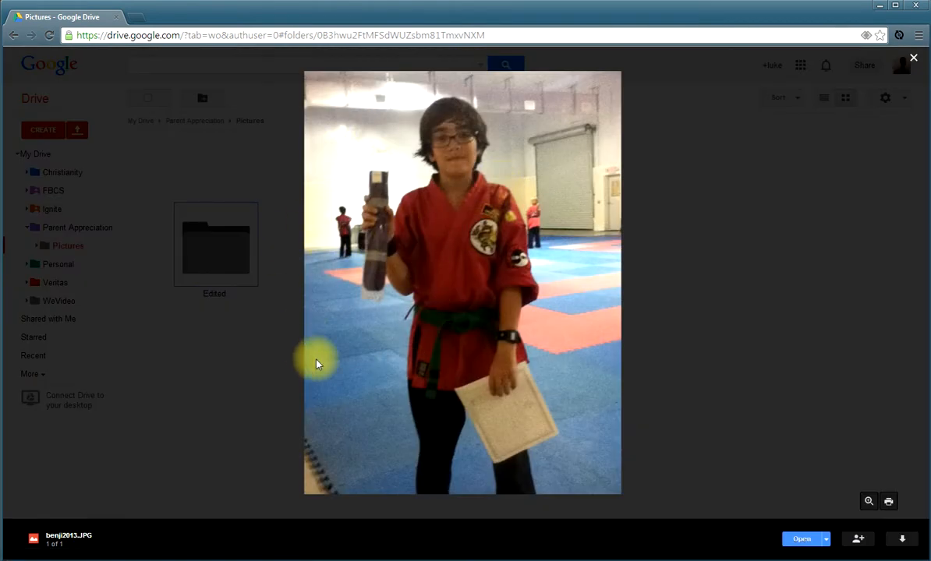
left_click(208, 372)
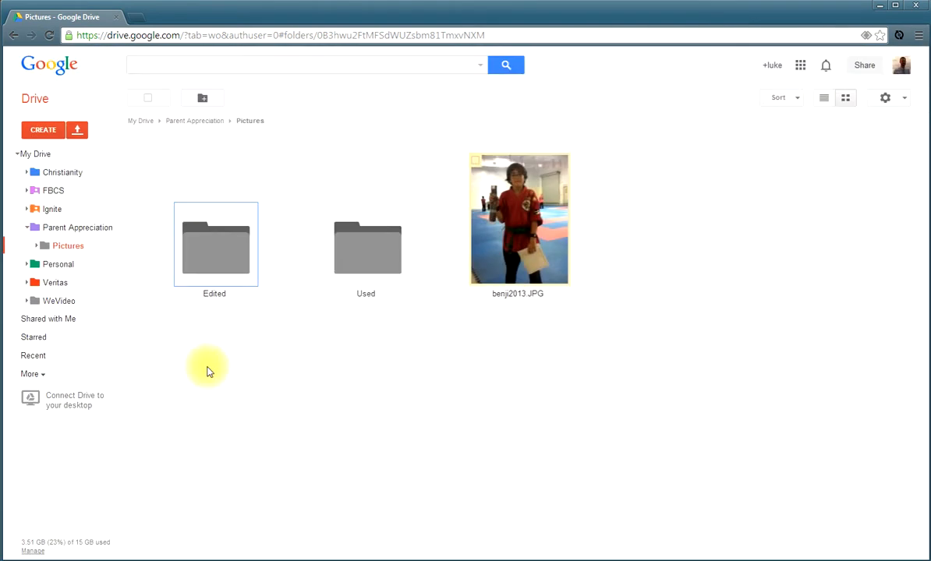
double_click(508, 229)
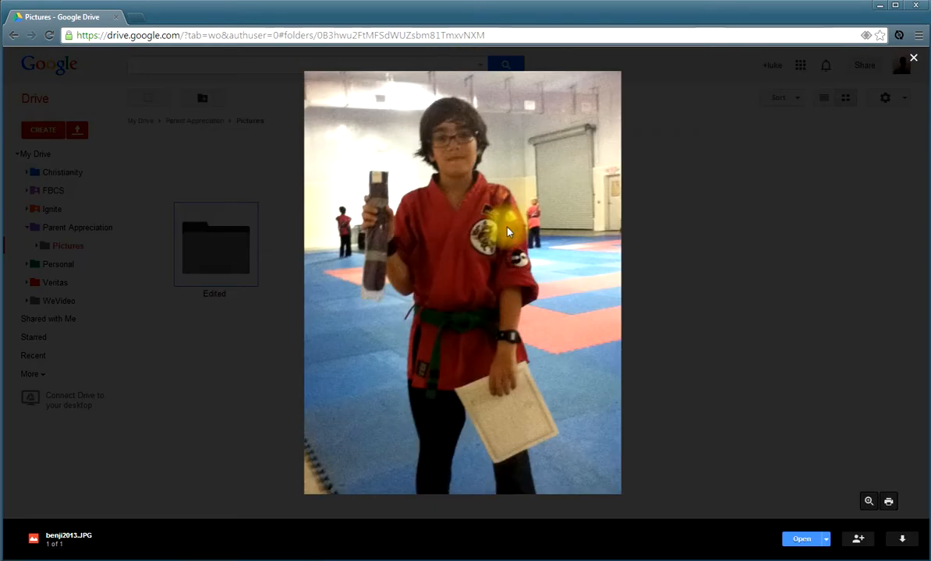
key("Escape")
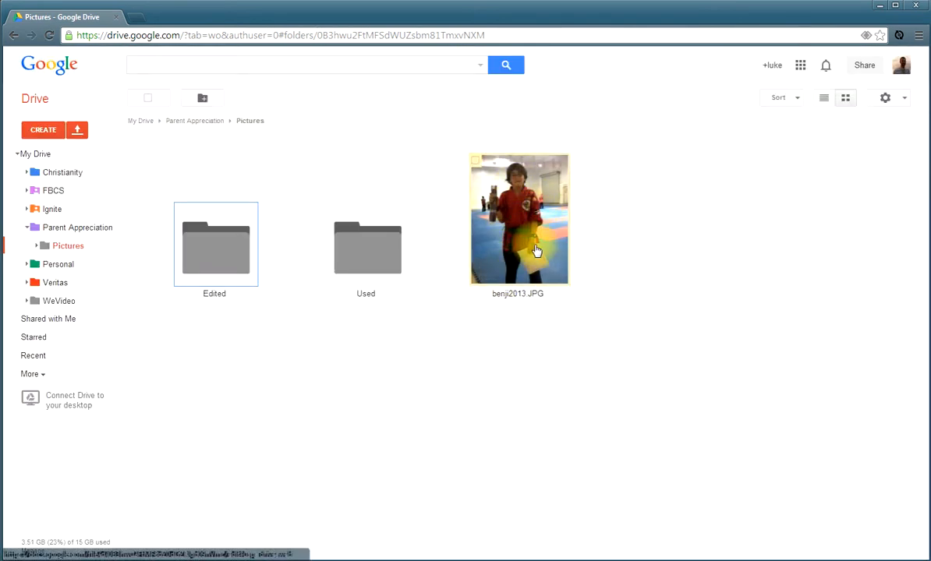
Open the karate photo from the Pictures folder with Pixlr Express.
right_click(513, 208)
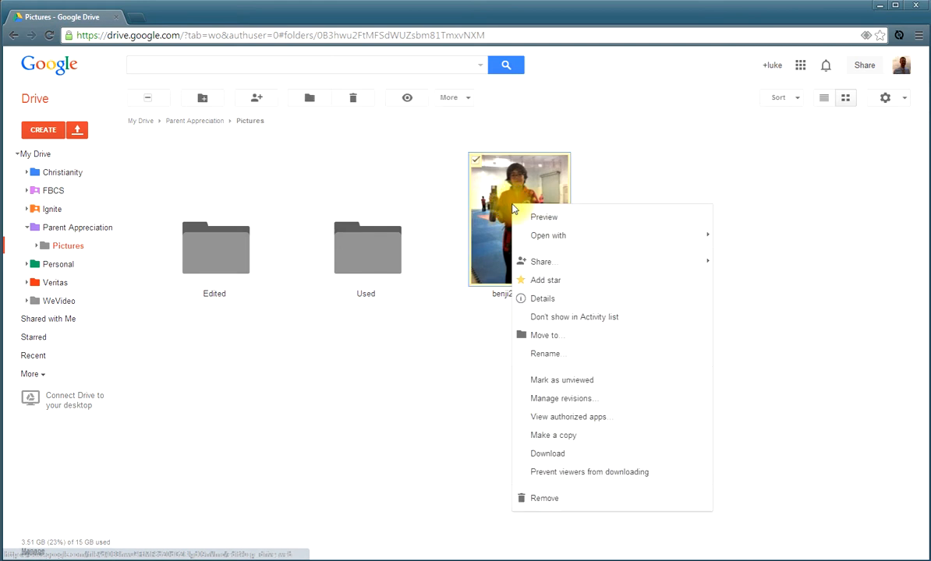
mouse_move(538, 246)
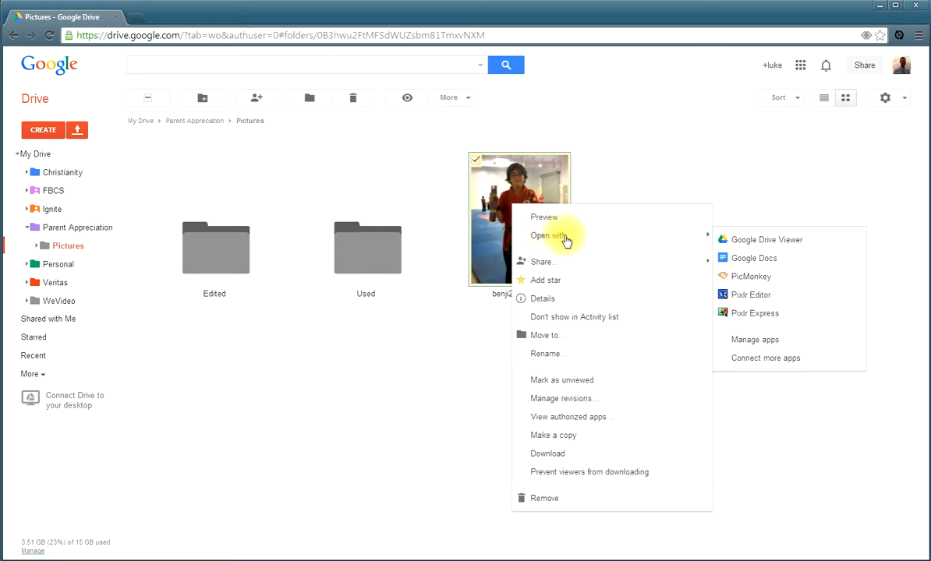
left_click(761, 315)
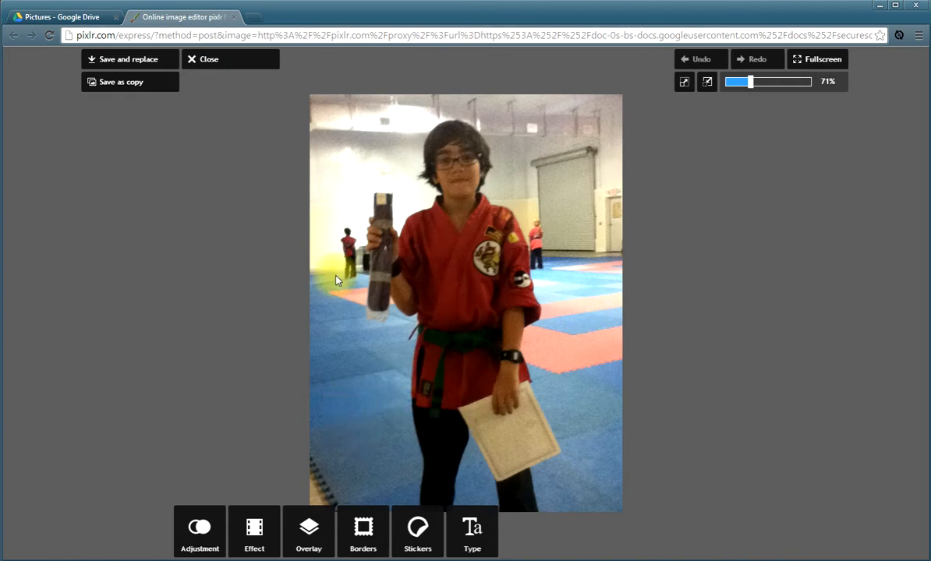
Try rotating the photo a quarter turn clockwise and back again, and cancel the rotation.
left_click(198, 532)
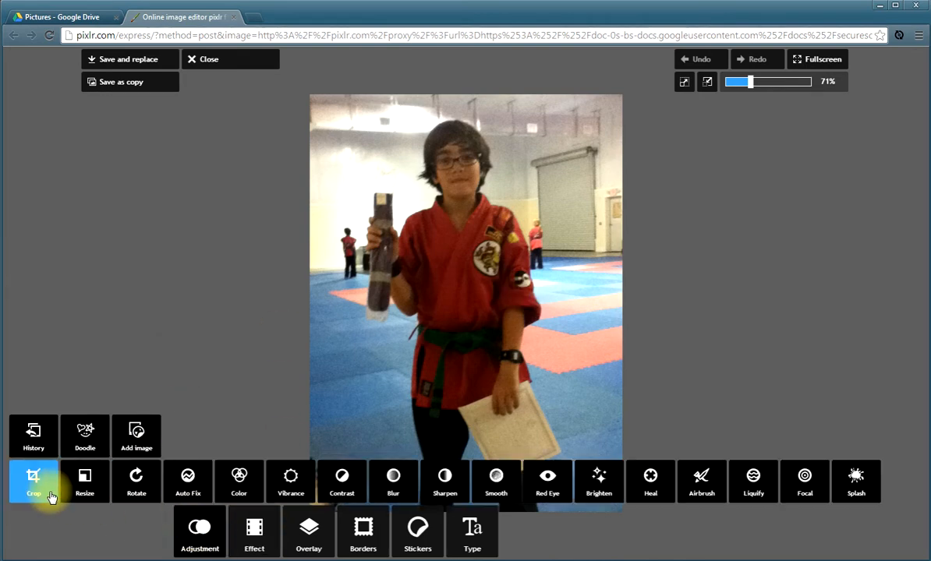
left_click(136, 482)
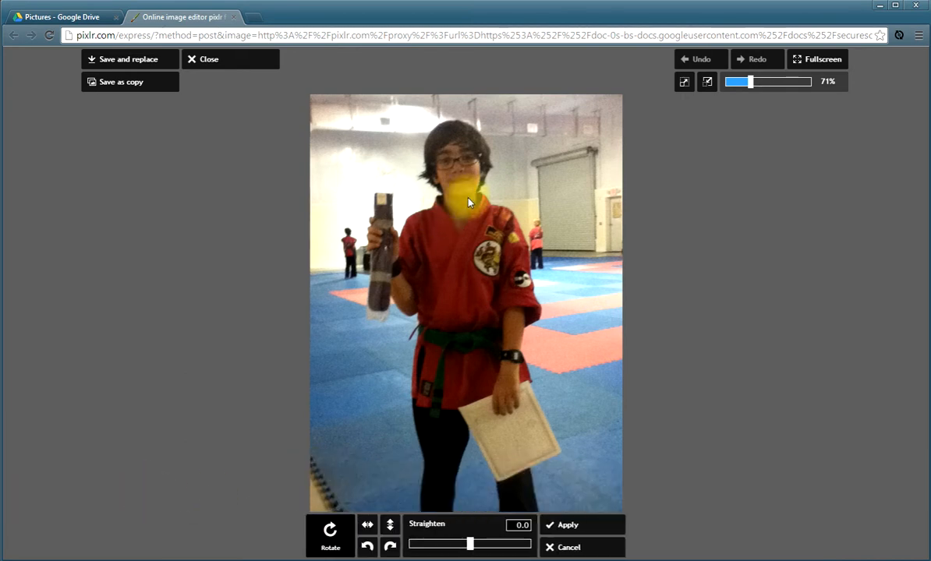
left_click(390, 546)
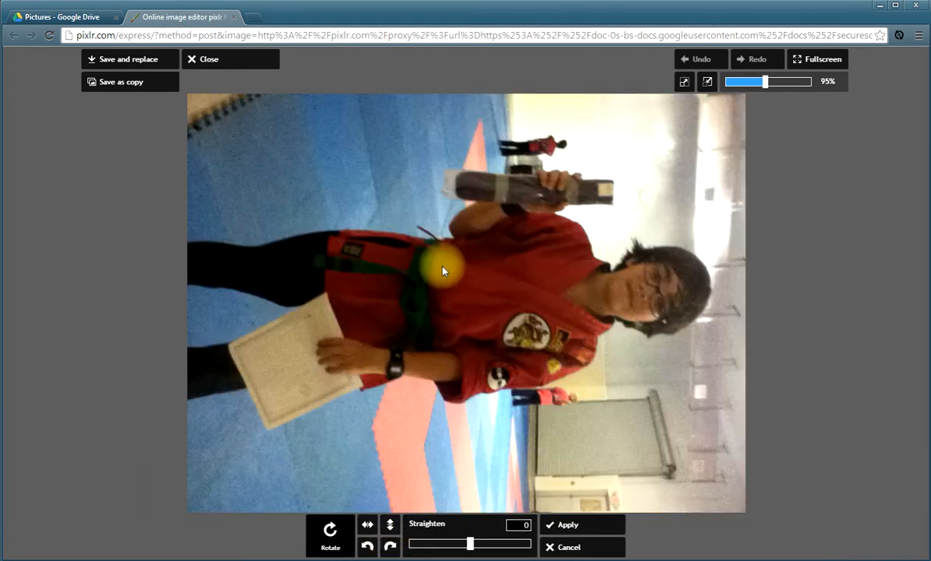
left_click(367, 548)
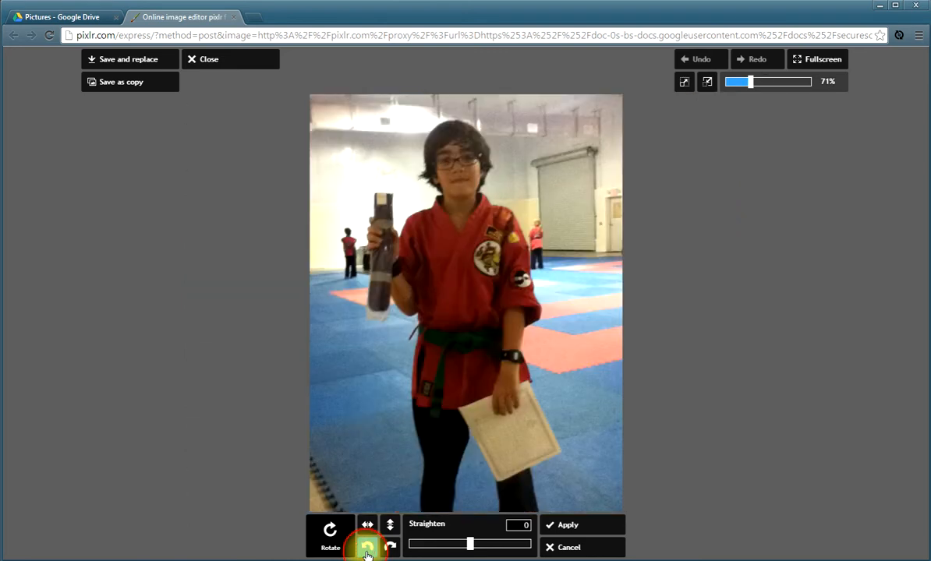
left_click(584, 550)
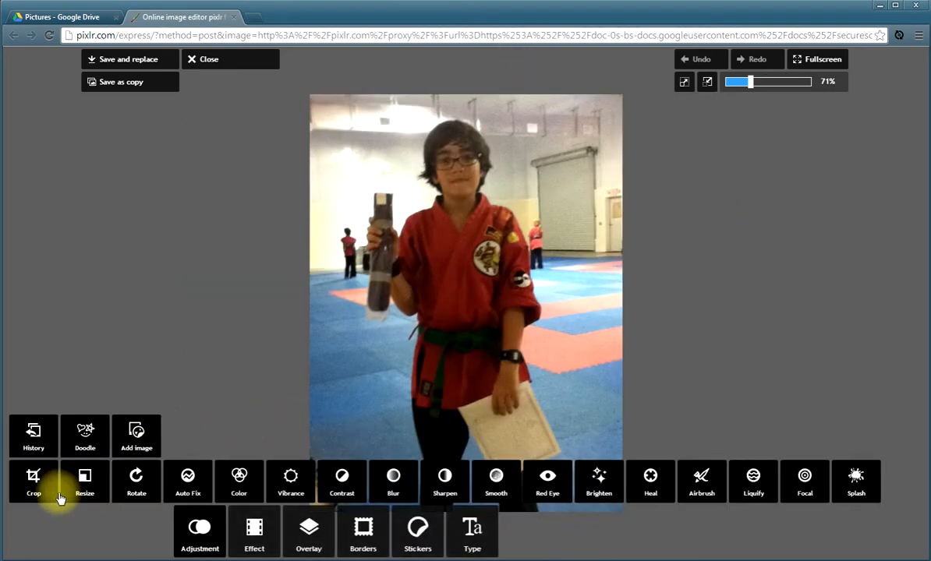
Crop the photo to 657 by 951 pixels, trimming its right and upper edges.
left_click(33, 480)
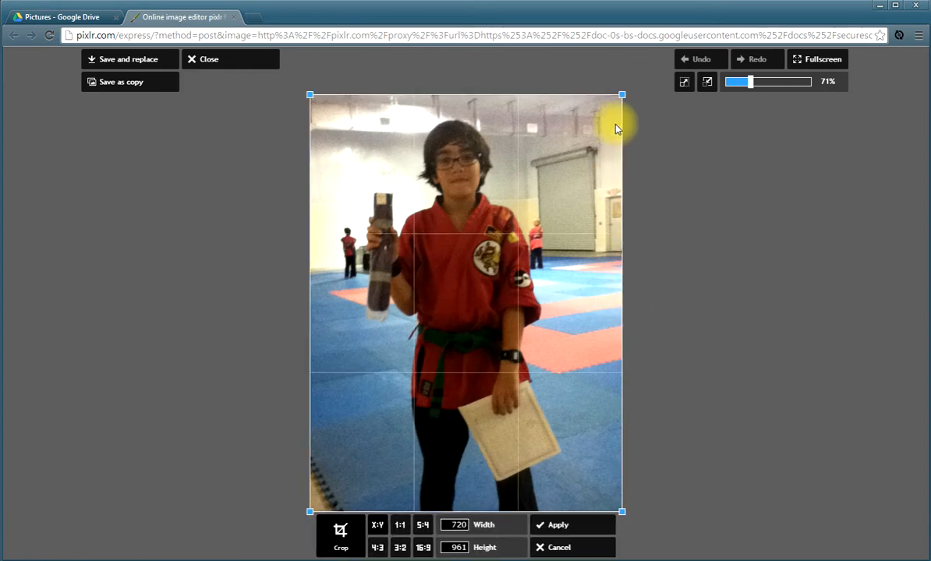
left_click_drag(622, 95, 595, 100)
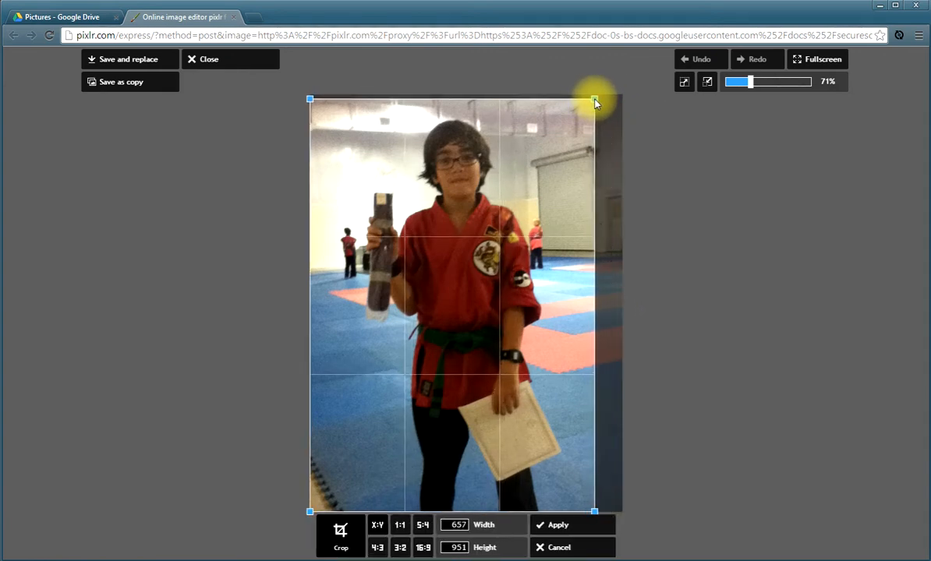
left_click(561, 524)
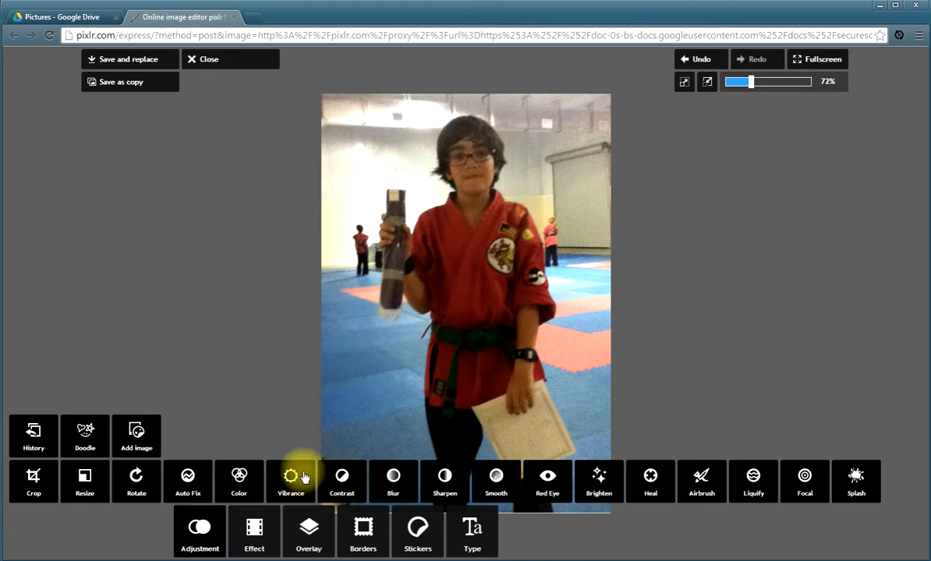
Try the Carl, Earl and Jyler effects from the Vintage collection on the cropped photo.
left_click(257, 533)
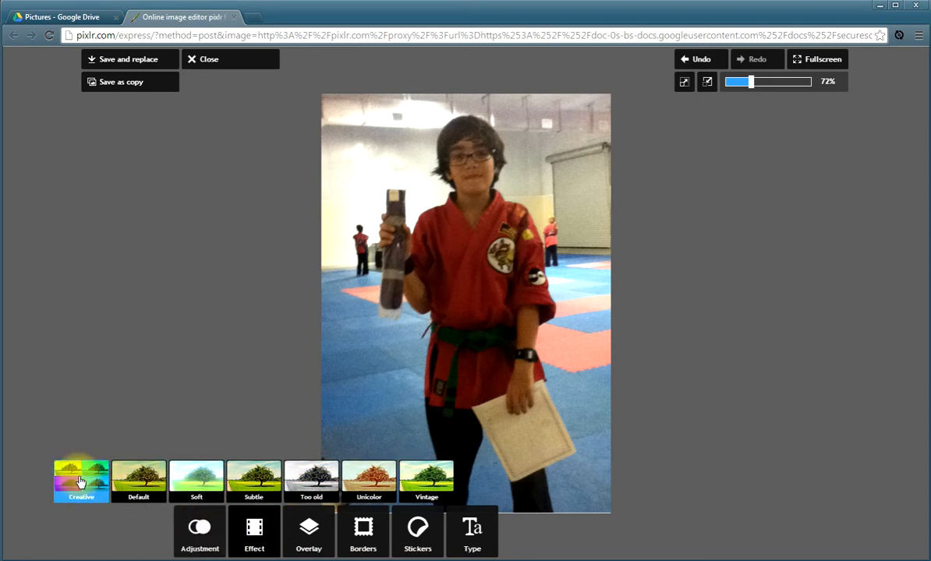
left_click(426, 477)
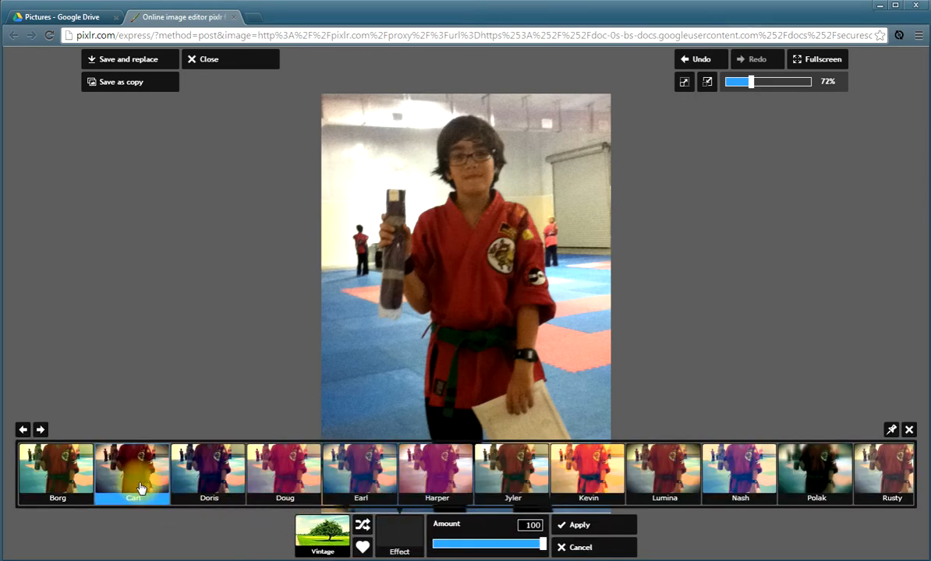
left_click(137, 483)
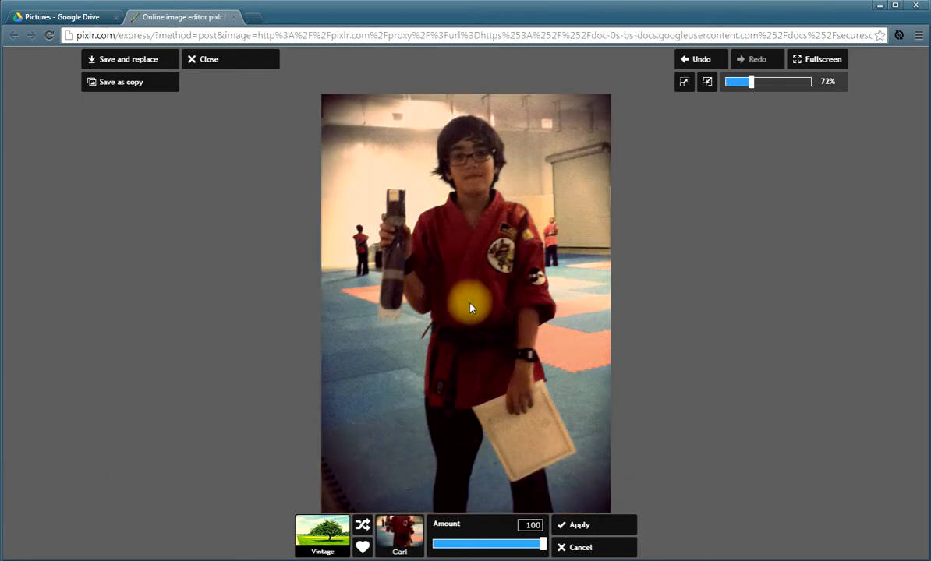
left_click(385, 521)
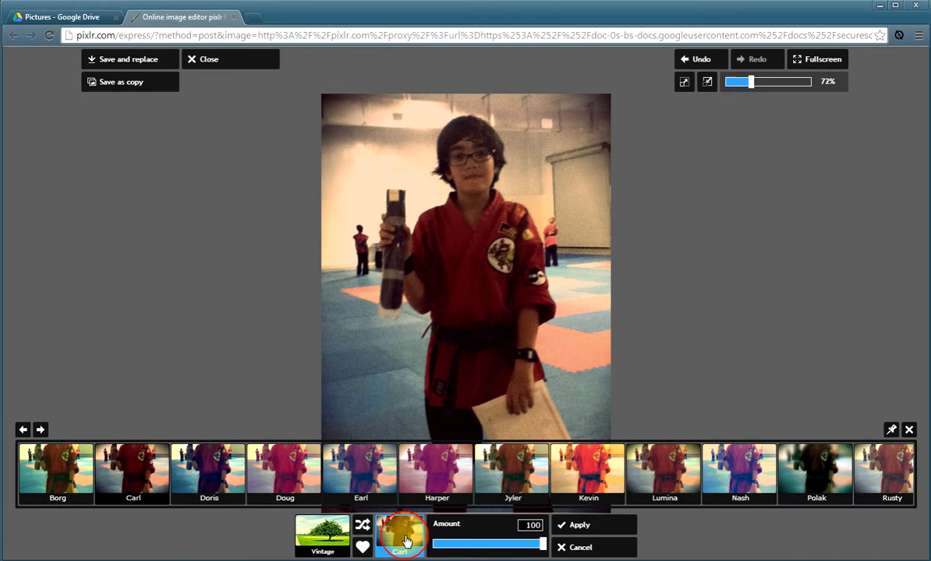
left_click(357, 459)
left_click(398, 532)
left_click(499, 467)
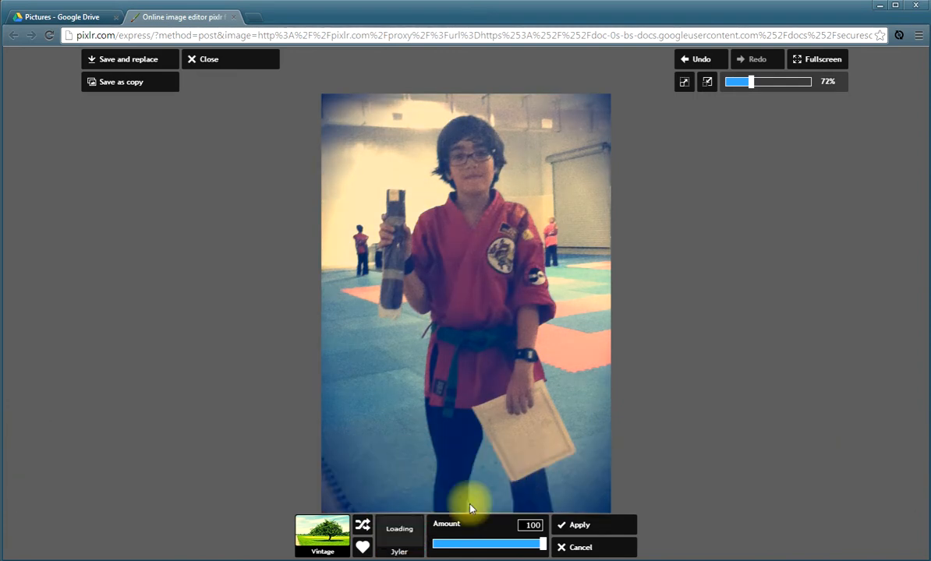
Apply the Vintage effect Carl to the photo and undo it.
left_click(400, 536)
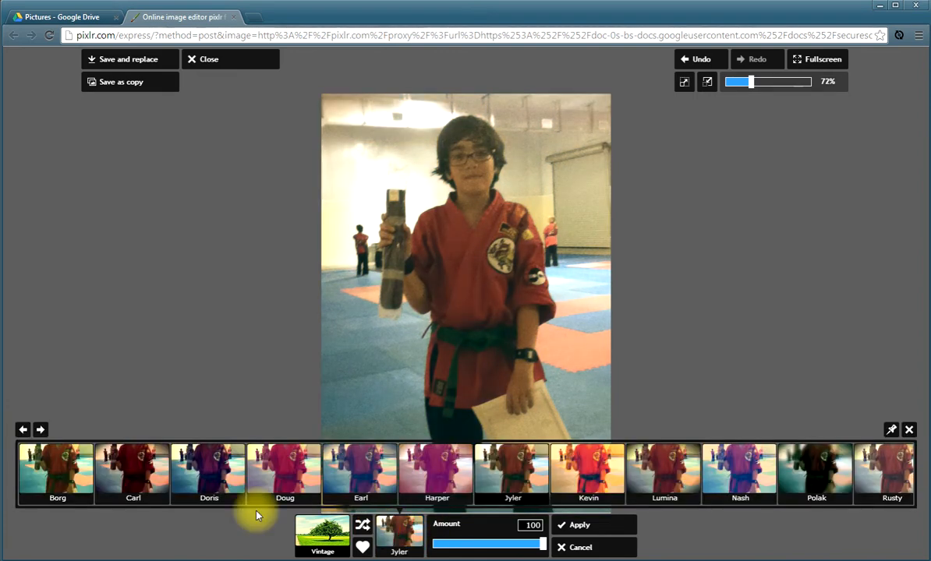
left_click(140, 478)
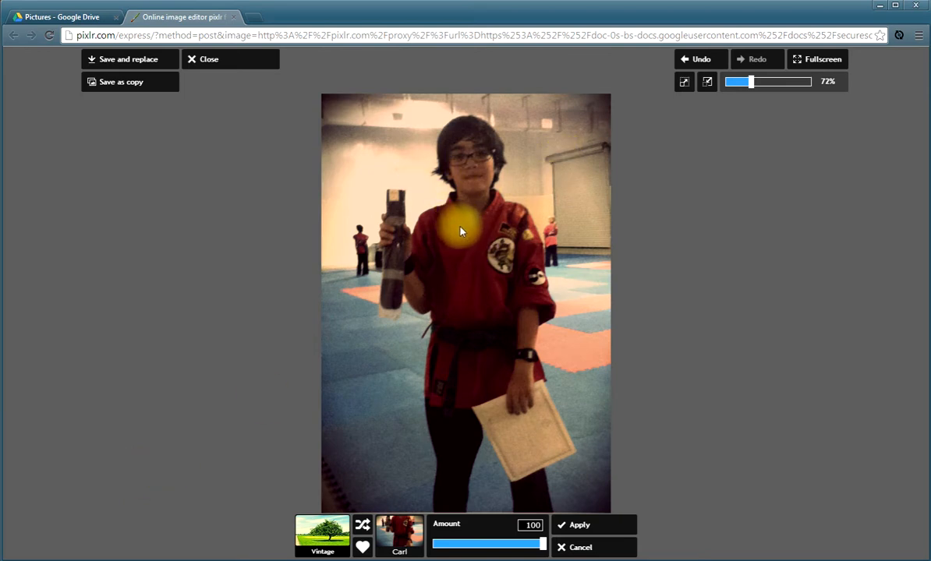
left_click(601, 526)
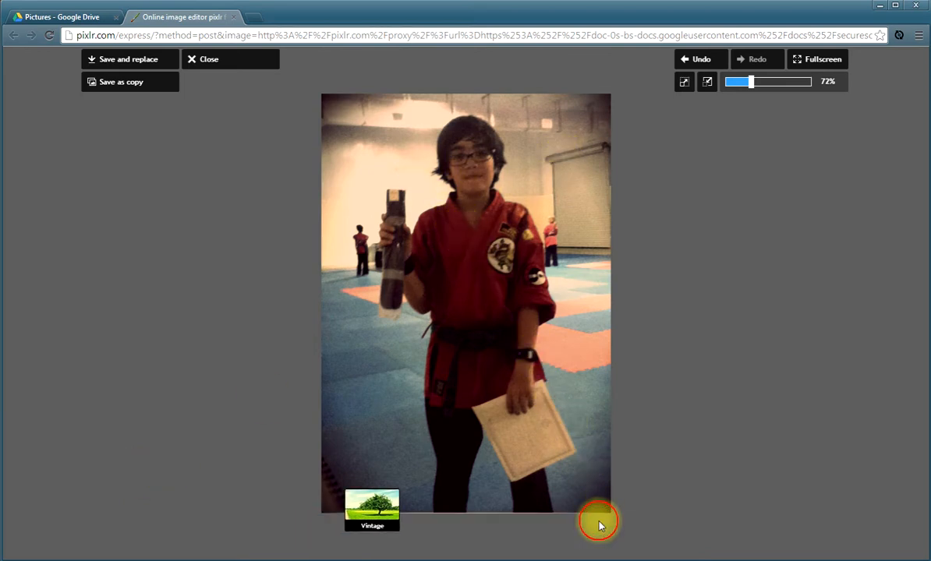
left_click(686, 61)
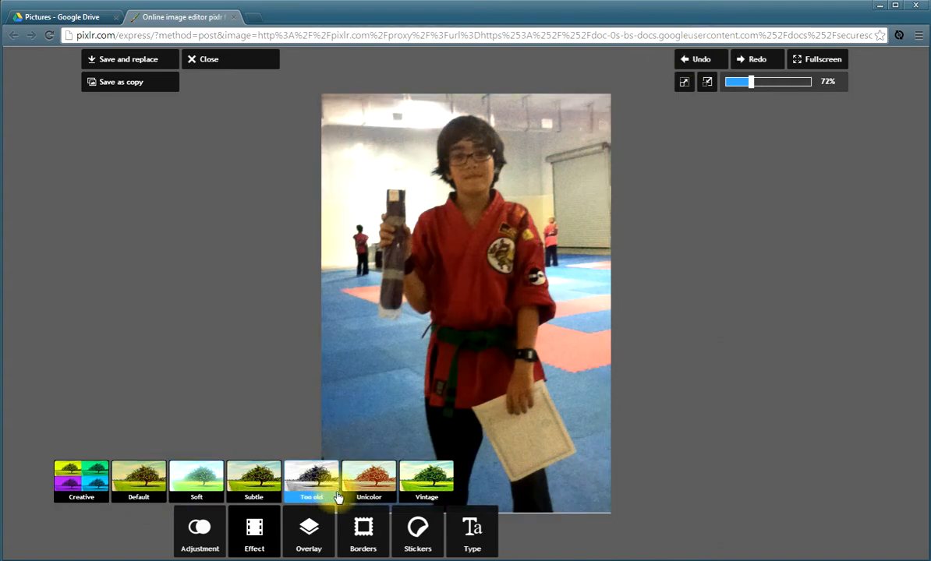
Try the Vintage effect Carl again, undoing and redoing the crop while the effect is still pending.
left_click(426, 481)
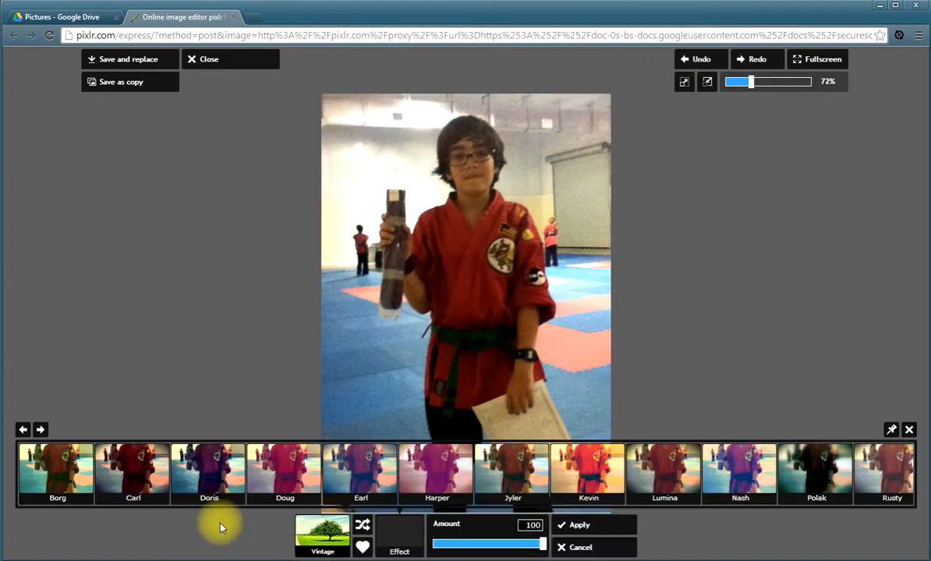
left_click(145, 446)
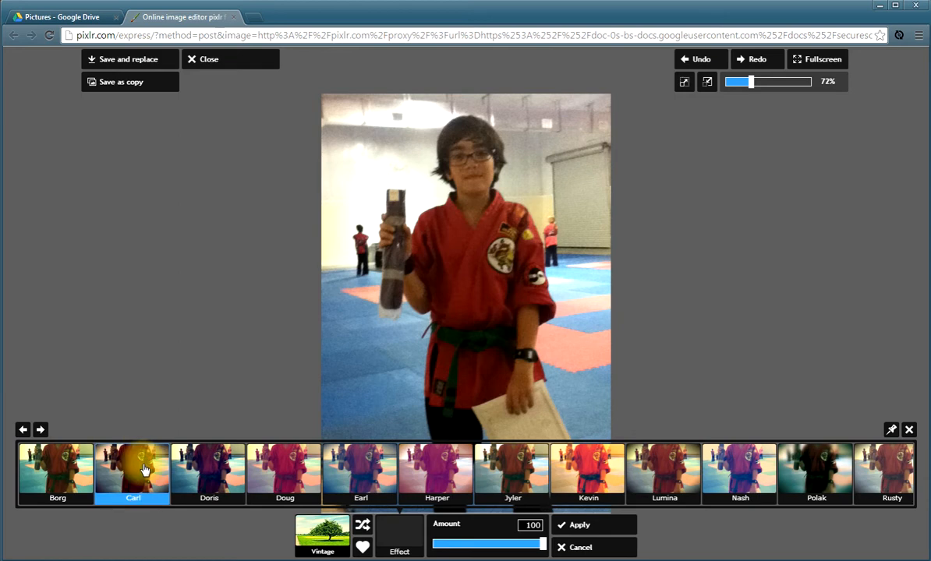
left_click(698, 59)
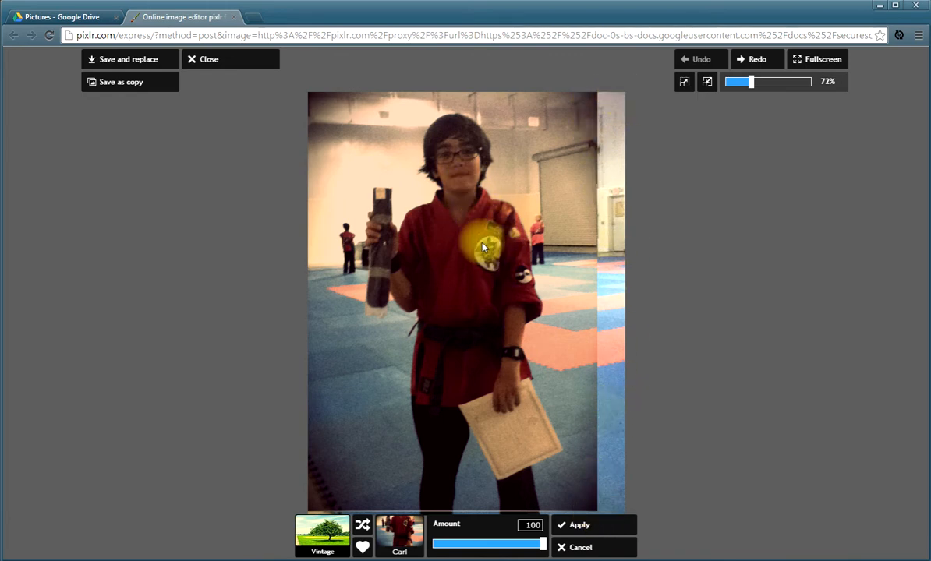
left_click(753, 59)
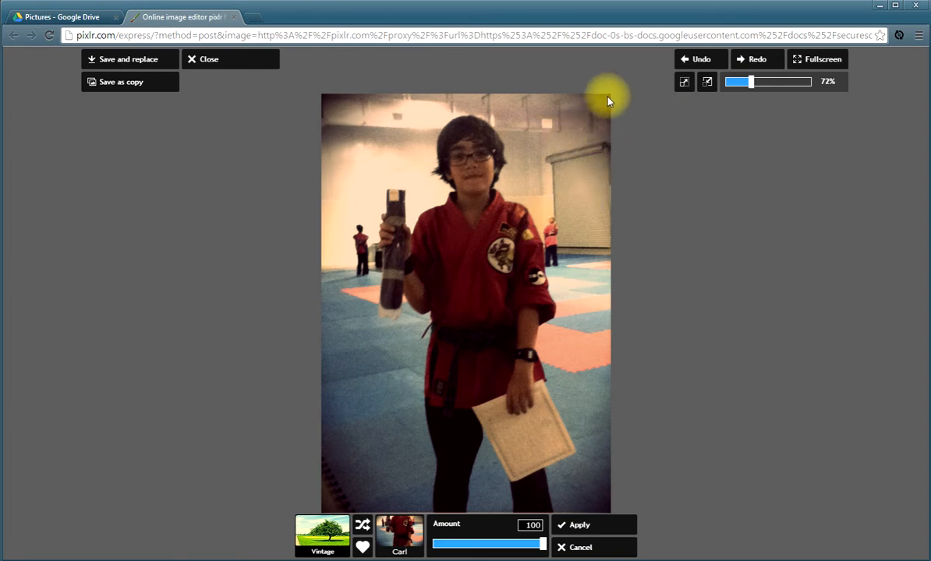
left_click(581, 529)
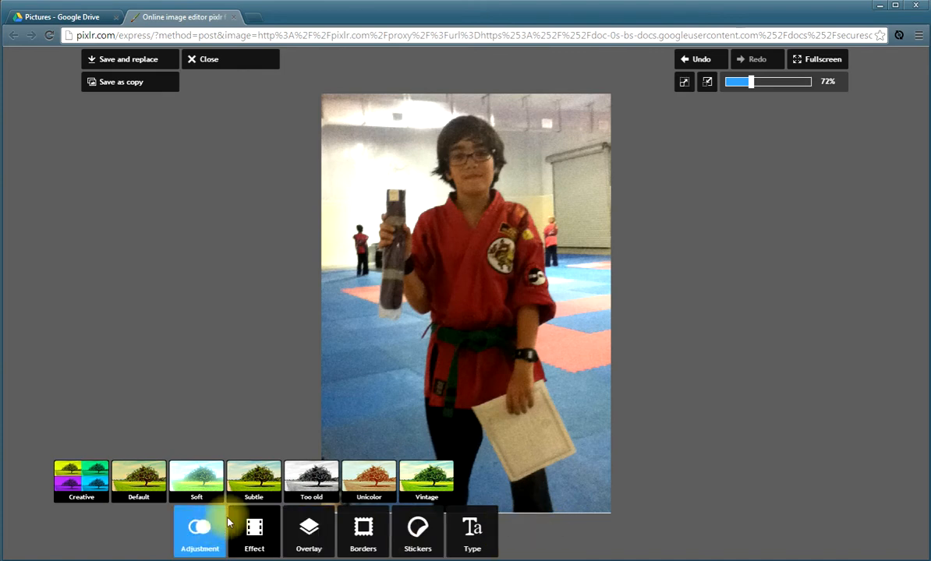
Apply the Vintage effect Carl to the cropped photo, and undo and redo it to compare both versions.
left_click(426, 480)
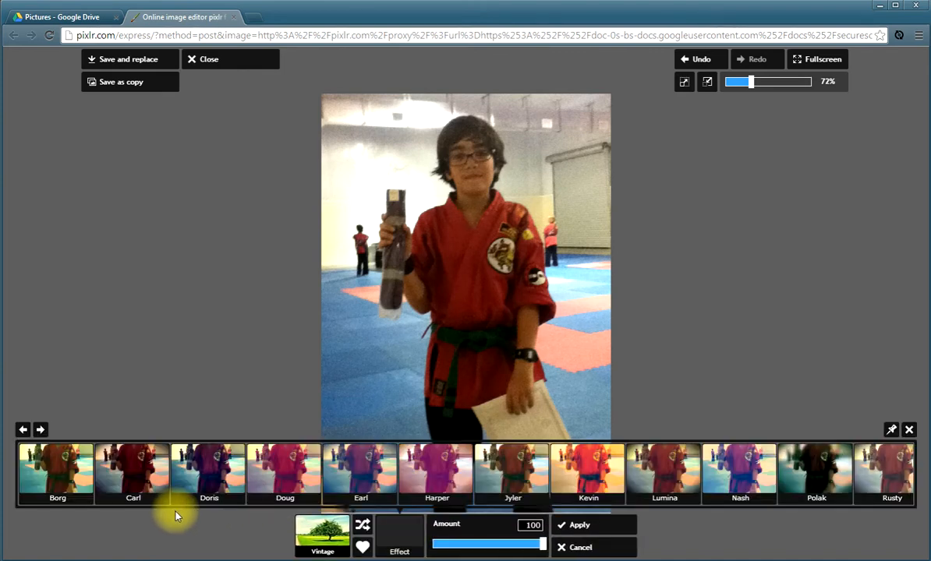
left_click(148, 488)
left_click(582, 522)
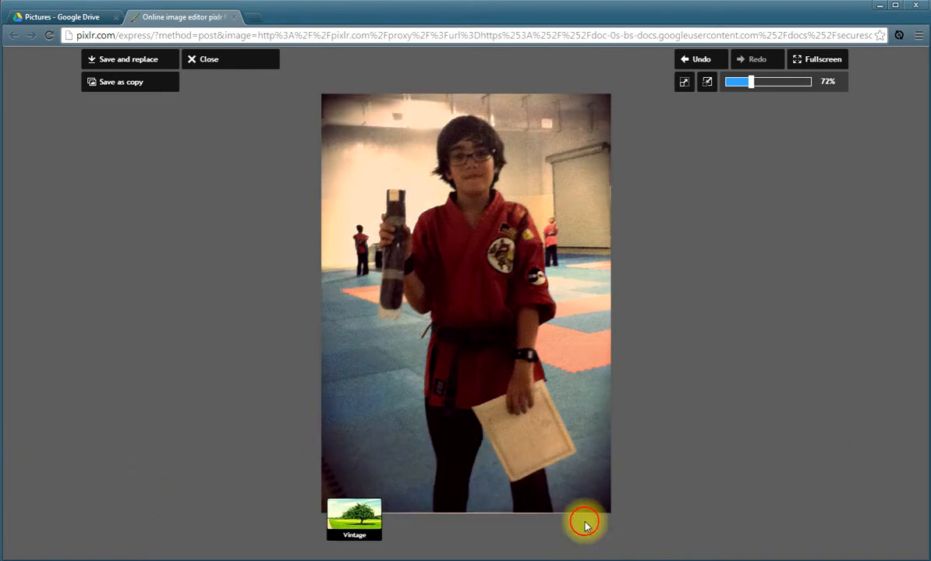
left_click(696, 59)
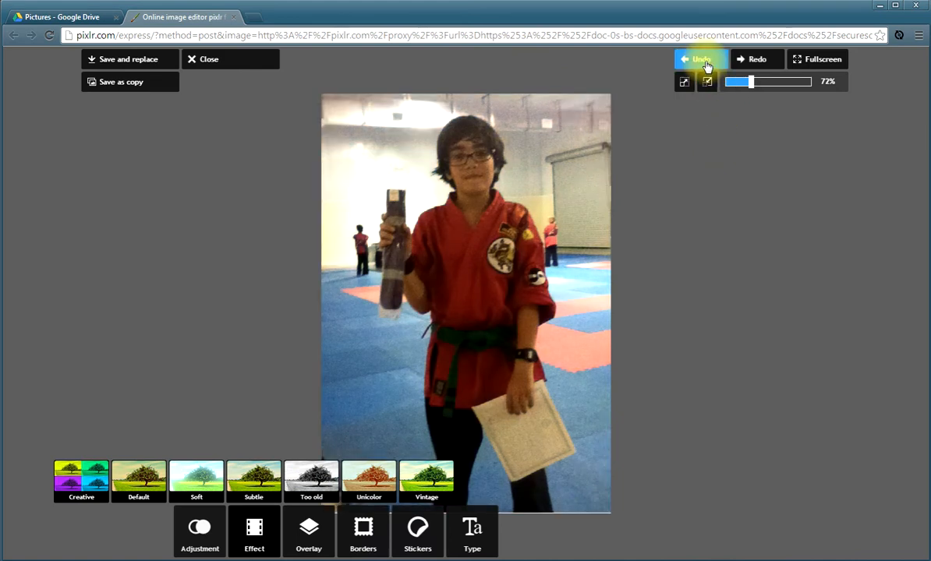
left_click(755, 62)
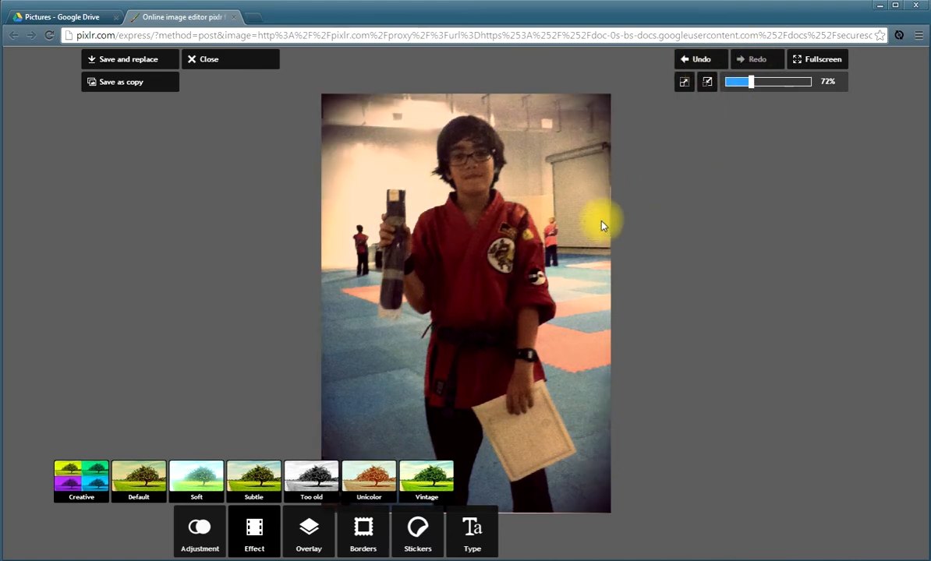
Examine the boy's face at 430% zoom and return the photo to 76%.
left_click(248, 530)
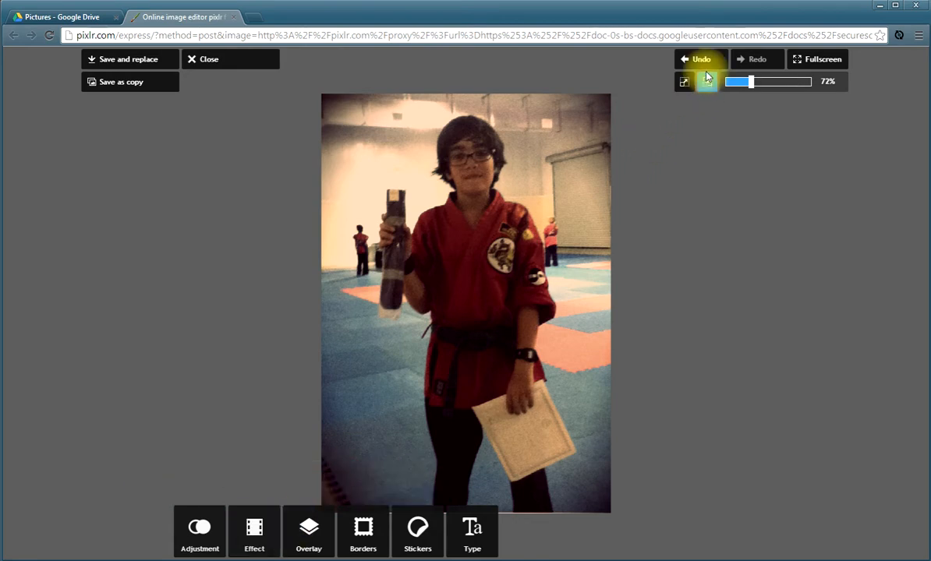
left_click_drag(751, 86, 790, 88)
left_click_drag(660, 67, 662, 62)
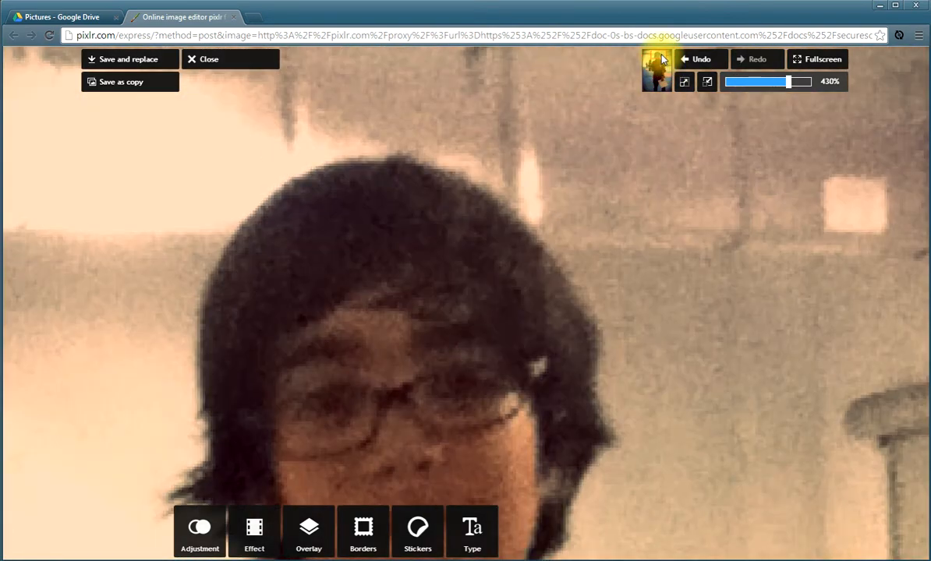
left_click_drag(790, 87, 755, 86)
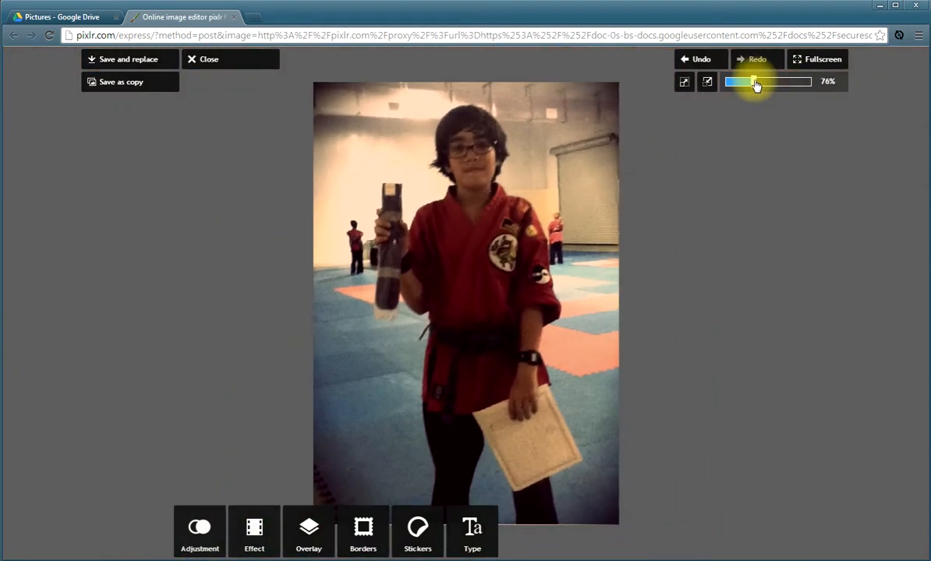
Try the Parallele overlay from the Vignette collection on the photo and cancel it.
left_click(205, 540)
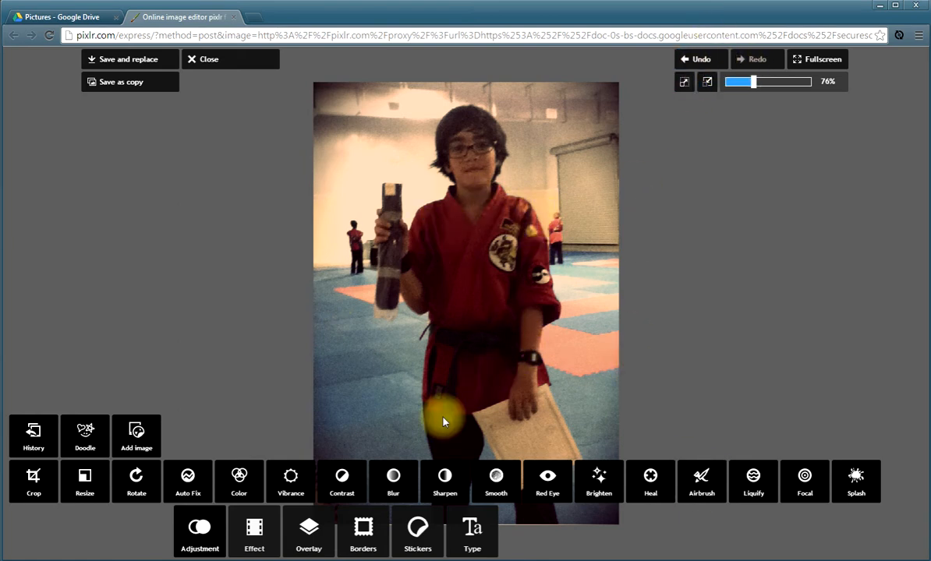
left_click(199, 533)
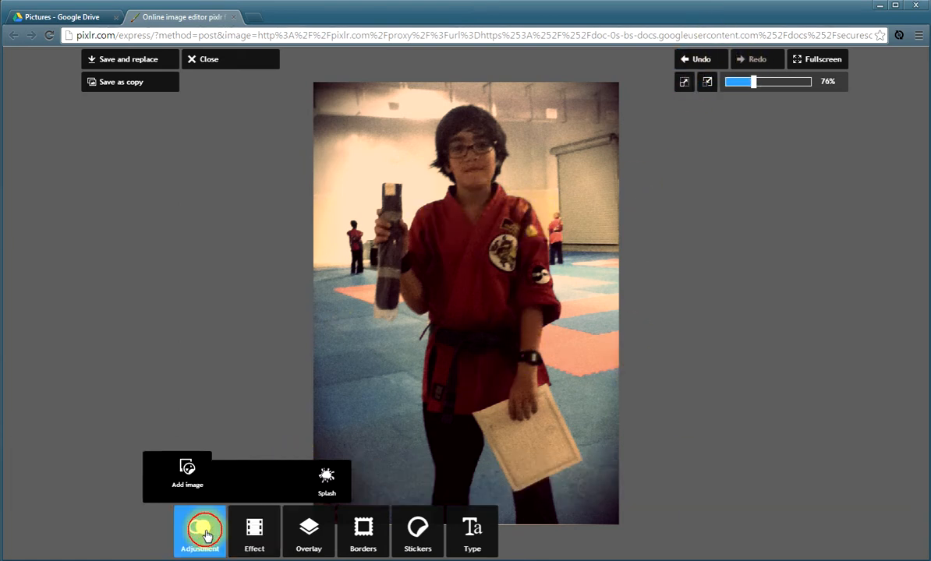
left_click(307, 546)
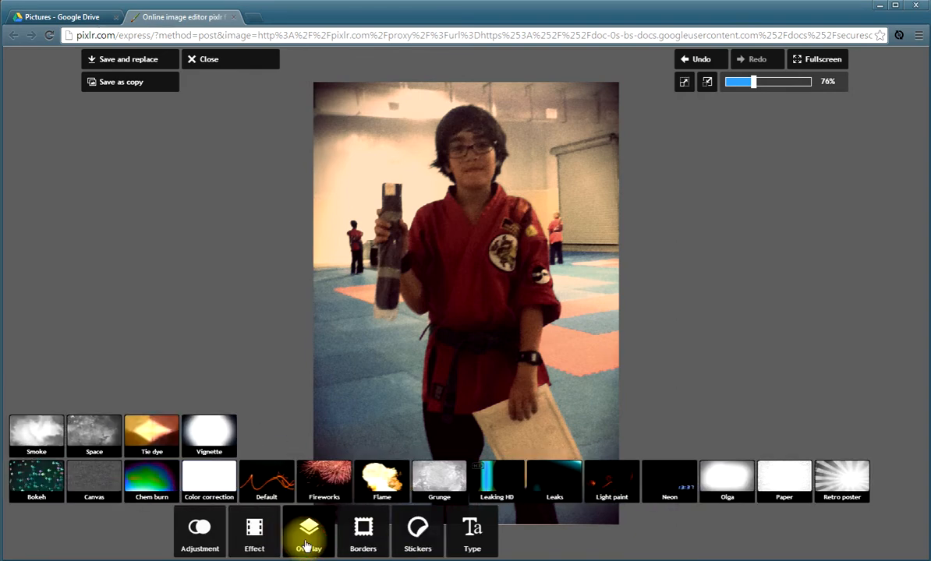
left_click_drag(208, 434, 214, 446)
left_click(674, 485)
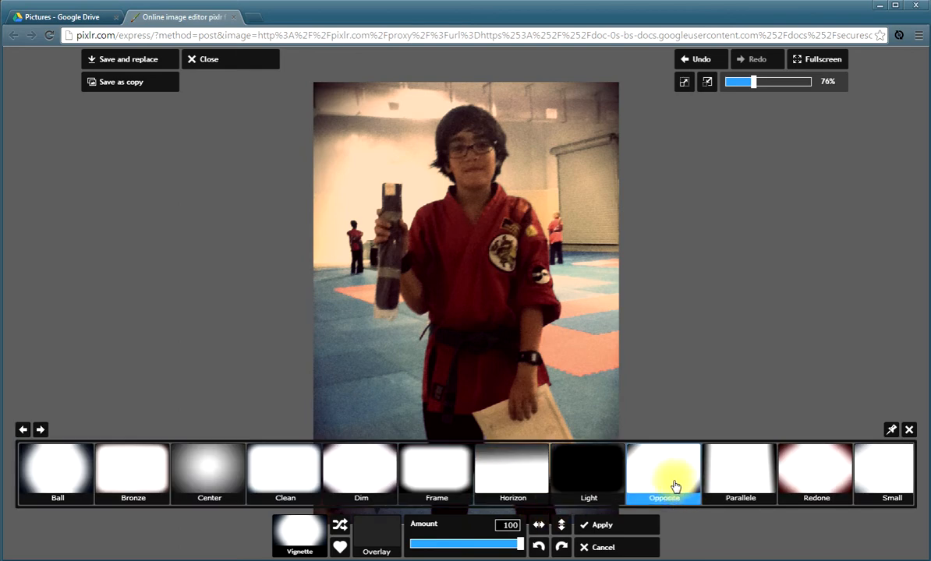
left_click(738, 482)
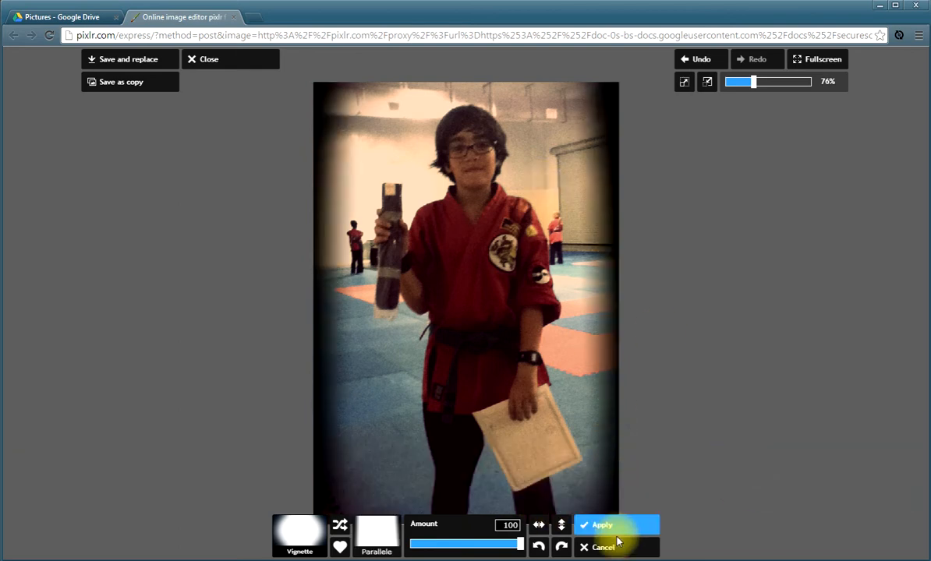
left_click(616, 548)
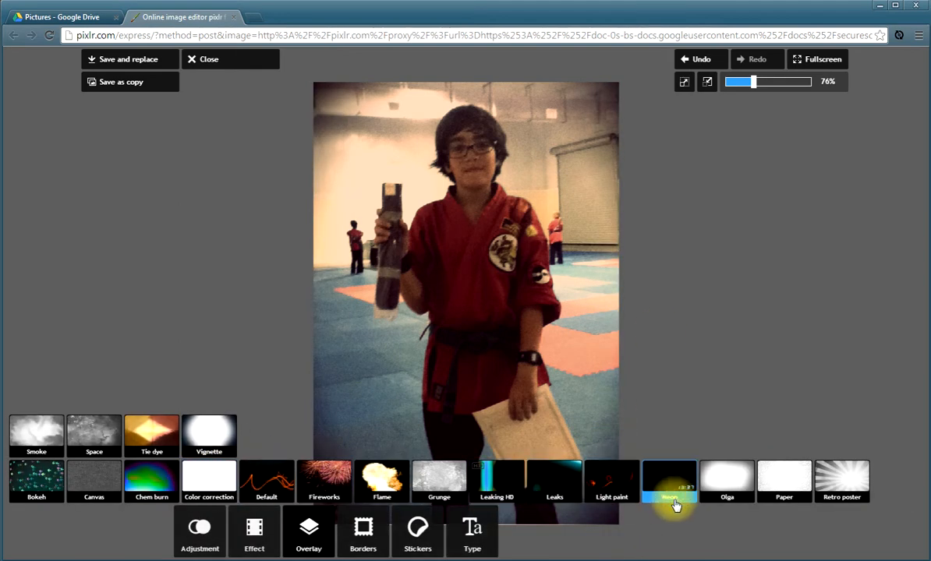
Try the Roger overlay from the Retro poster collection at amount 37, flip it vertically and horizontally, and cancel it.
left_click(846, 489)
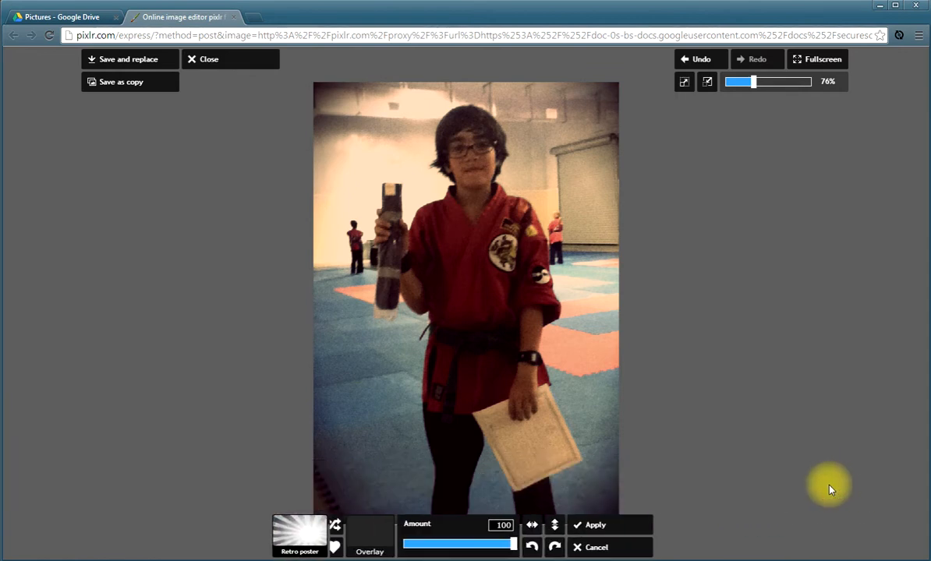
left_click(664, 477)
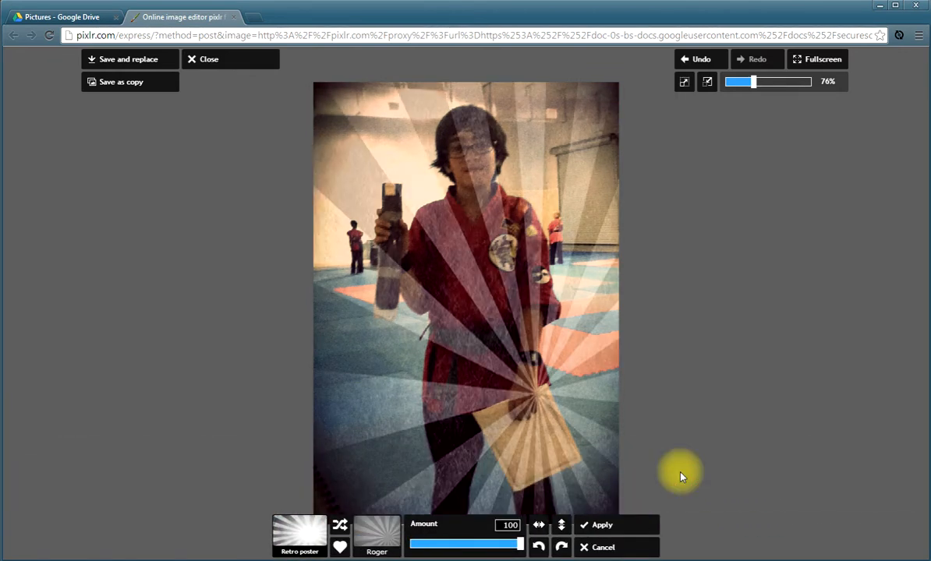
left_click_drag(522, 544, 468, 552)
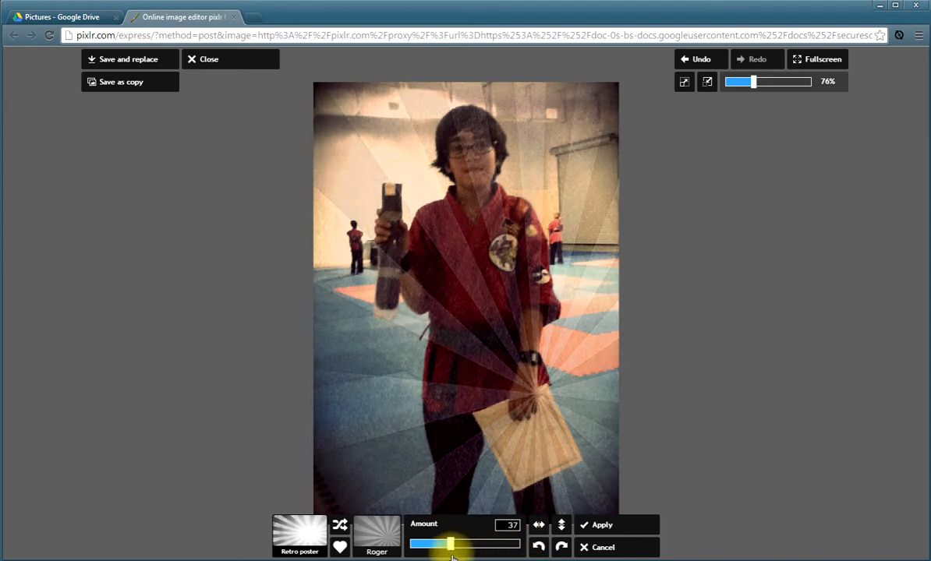
left_click(559, 526)
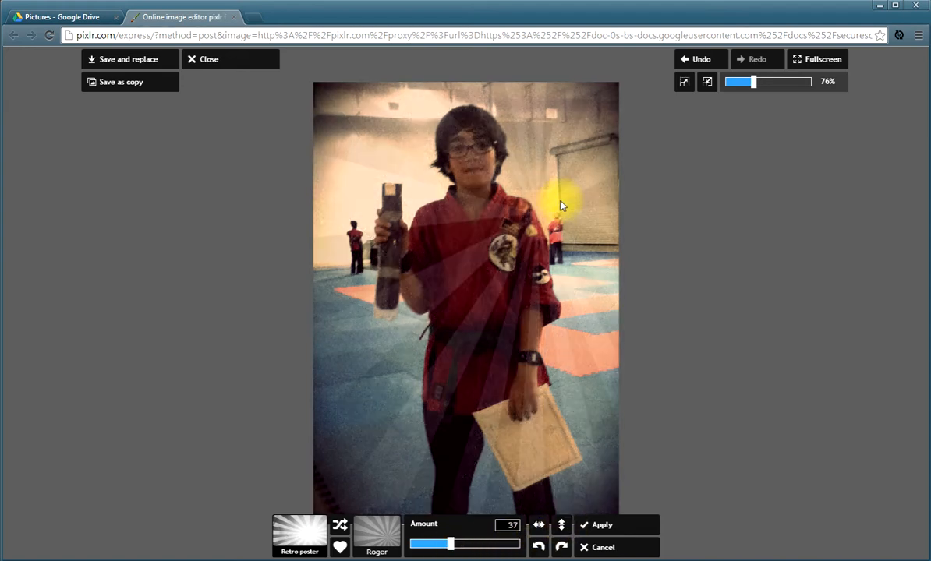
left_click(539, 527)
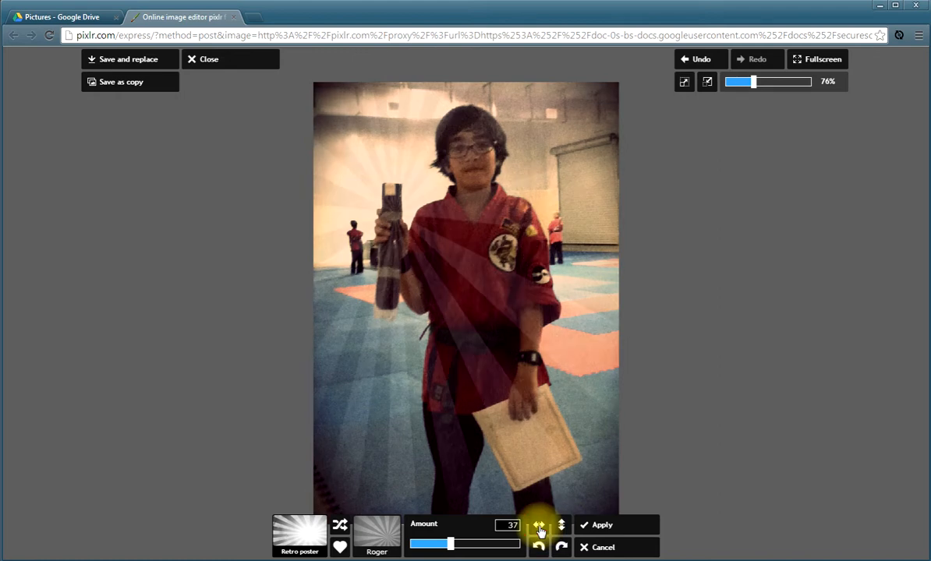
left_click(606, 549)
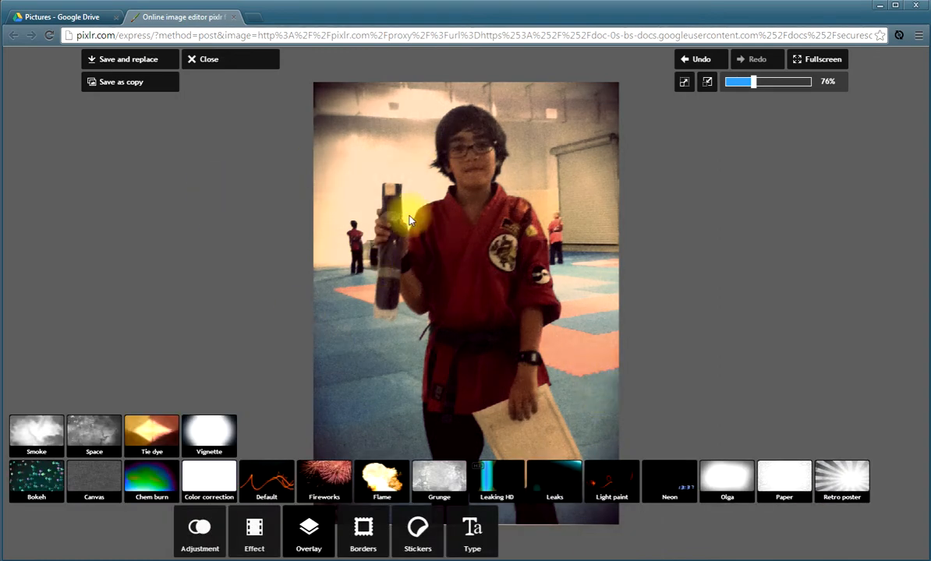
Apply the Tio border from the Ripped paper collection to the photo at amount 100.
left_click(382, 546)
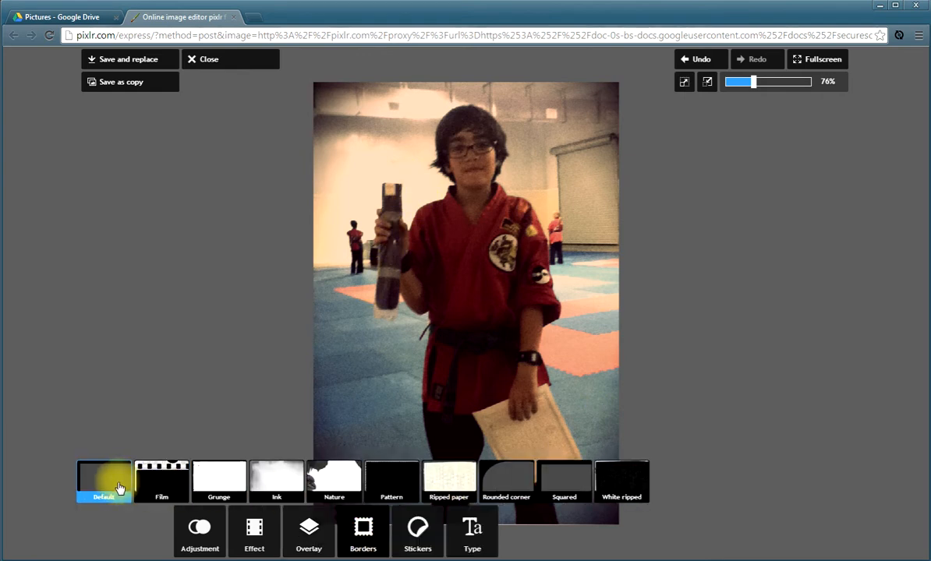
left_click(462, 490)
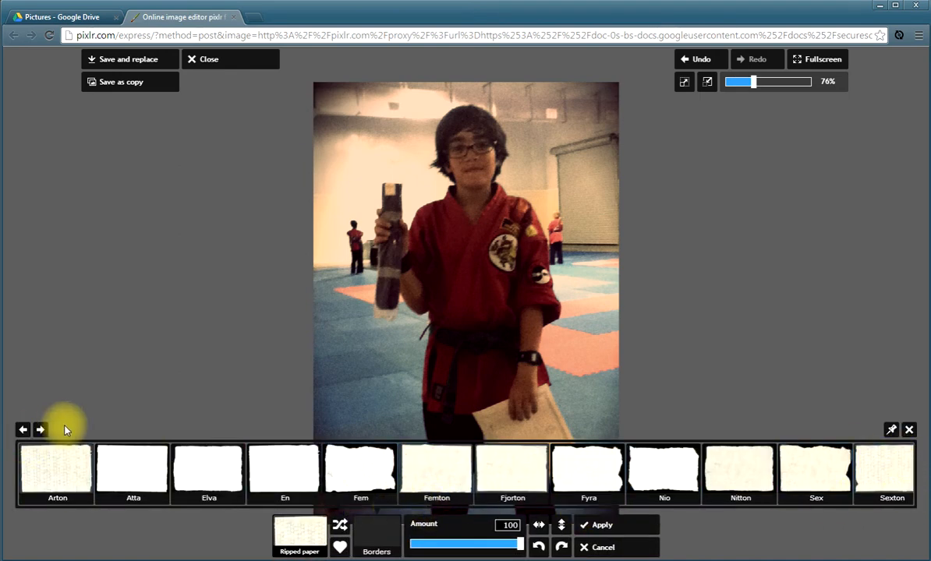
left_click(40, 429)
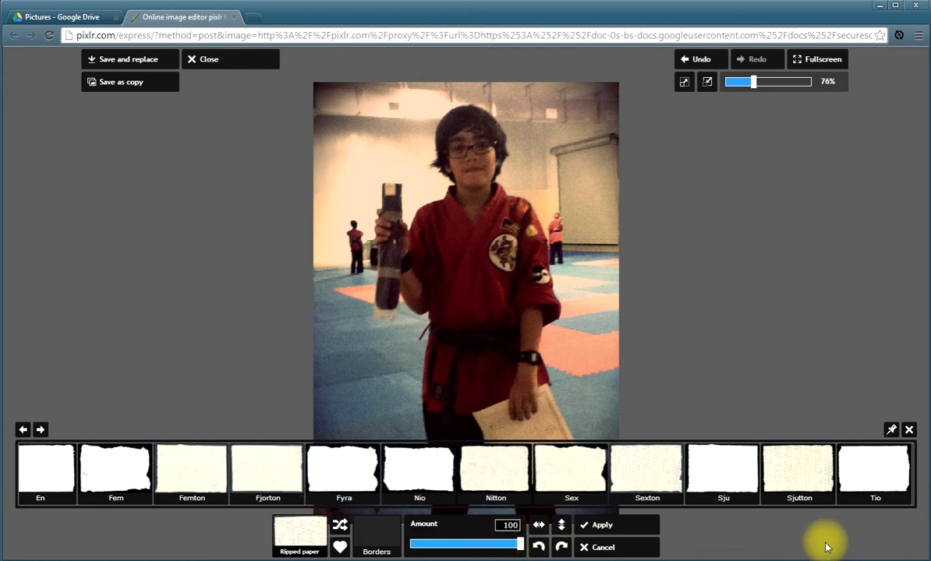
left_click(864, 484)
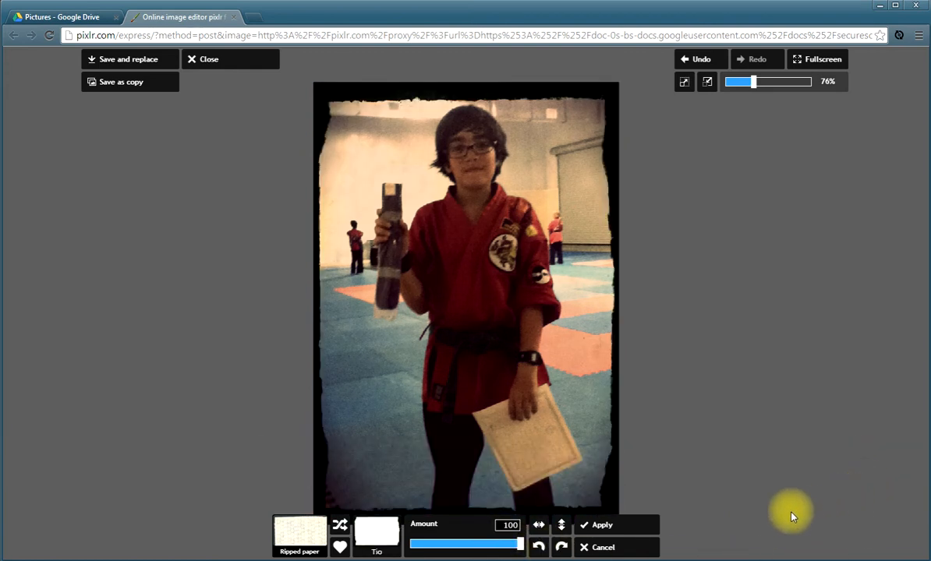
left_click(614, 526)
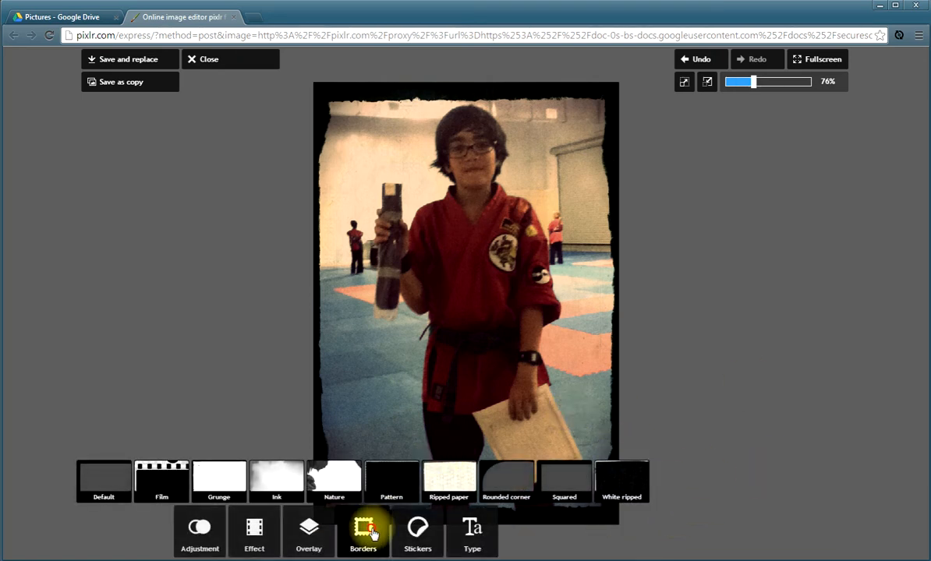
Add the Aarrgh sticker from the Comic collection, shrink it, tilt it upward and place it beside the boy's head in the photo's upper-right corner.
mouse_move(421, 526)
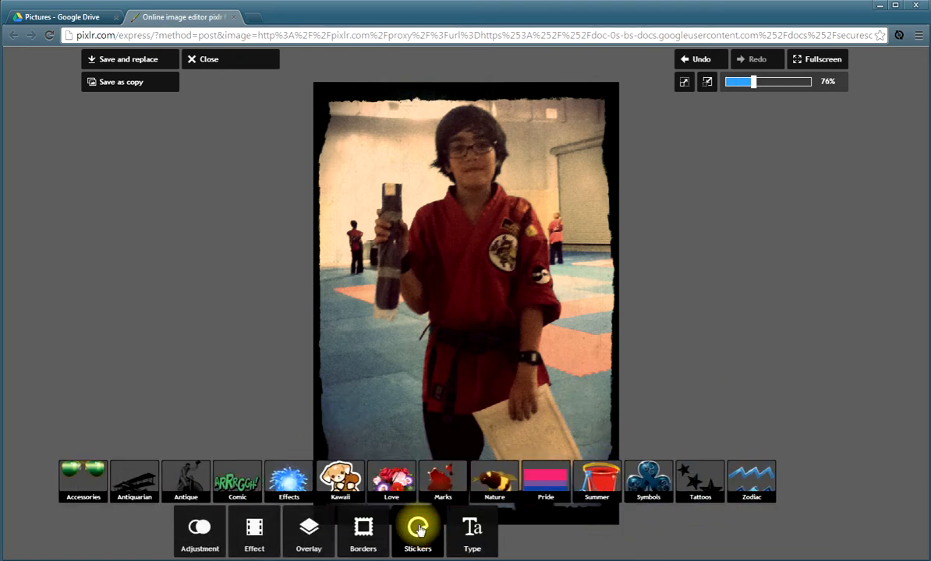
left_click(237, 481)
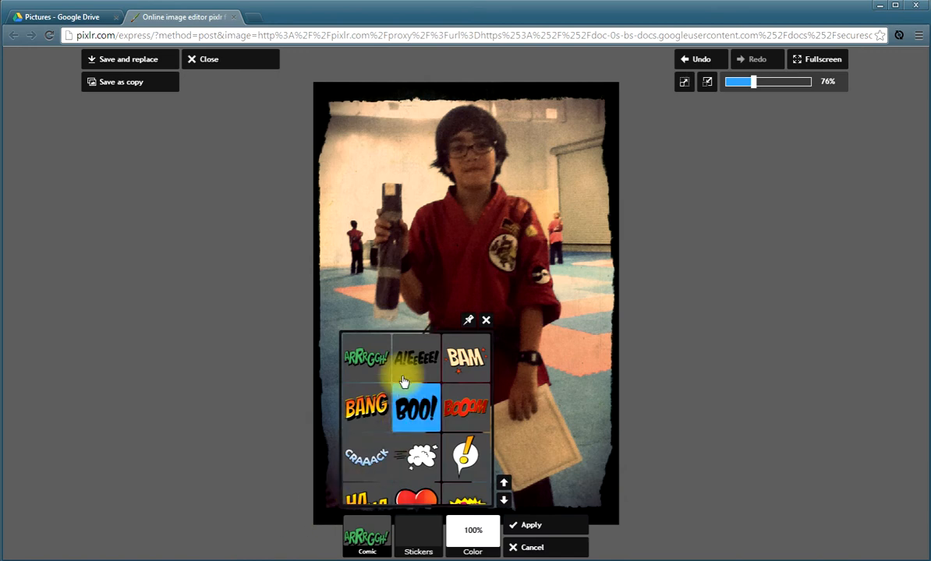
left_click(381, 363)
left_click_drag(494, 250, 545, 172)
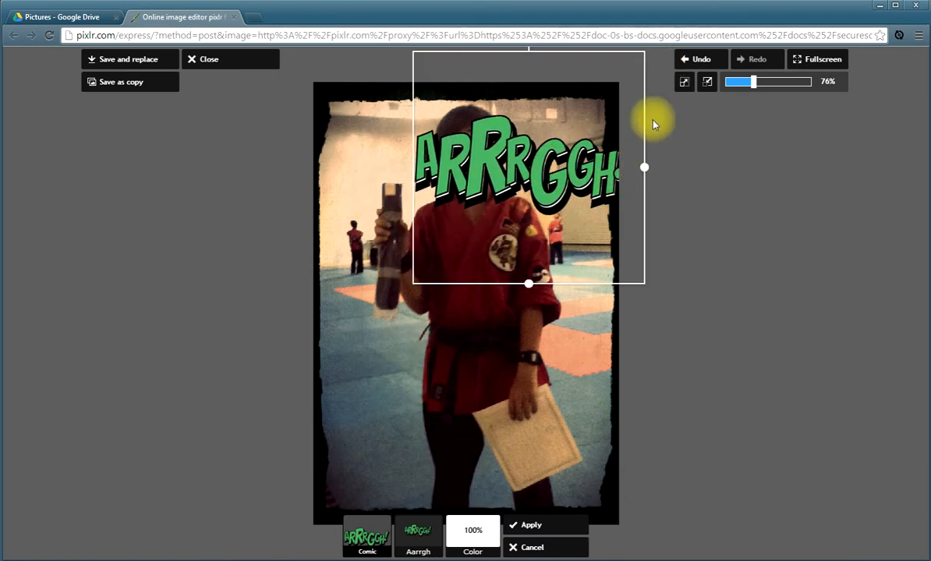
left_click_drag(647, 168, 572, 162)
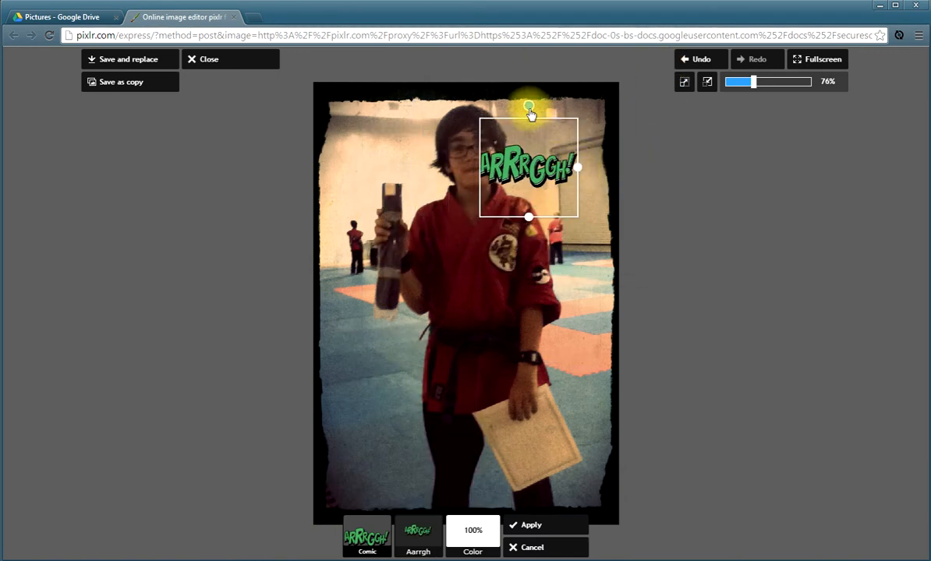
left_click_drag(530, 102, 501, 122)
left_click_drag(529, 176, 560, 164)
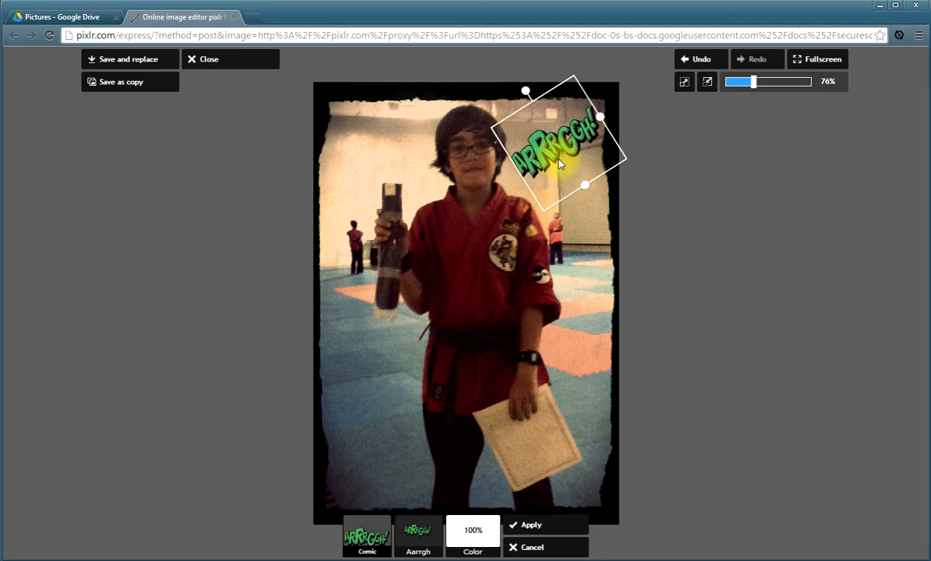
left_click(546, 529)
Add the boy's first name as text in the Grunge font Anudaw and place it in the photo's lower-left corner.
left_click(468, 538)
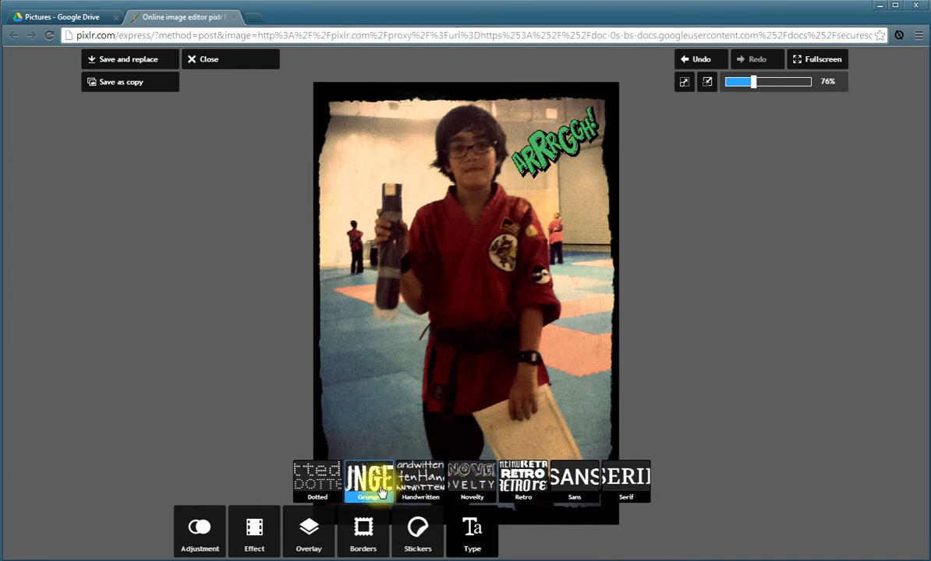
left_click(374, 482)
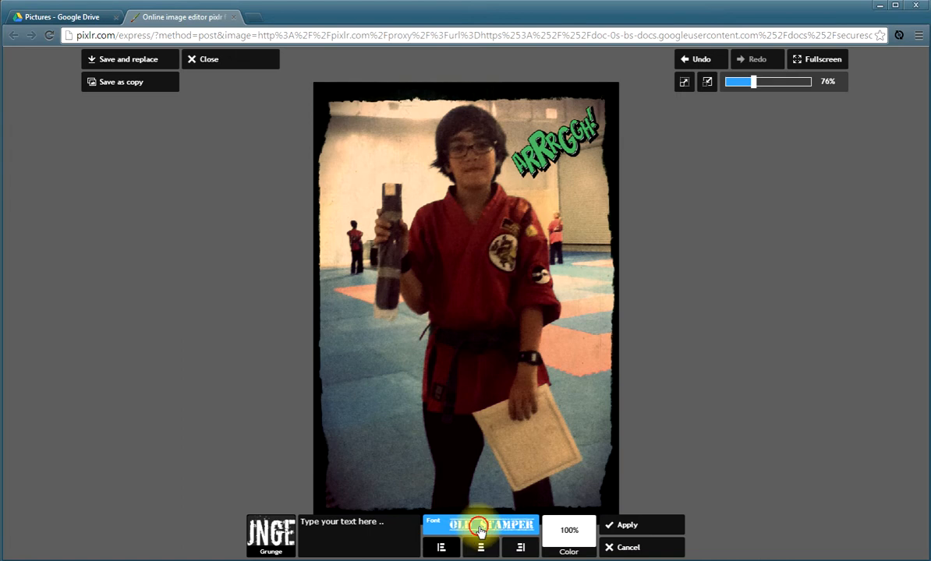
left_click(471, 537)
left_click(500, 394)
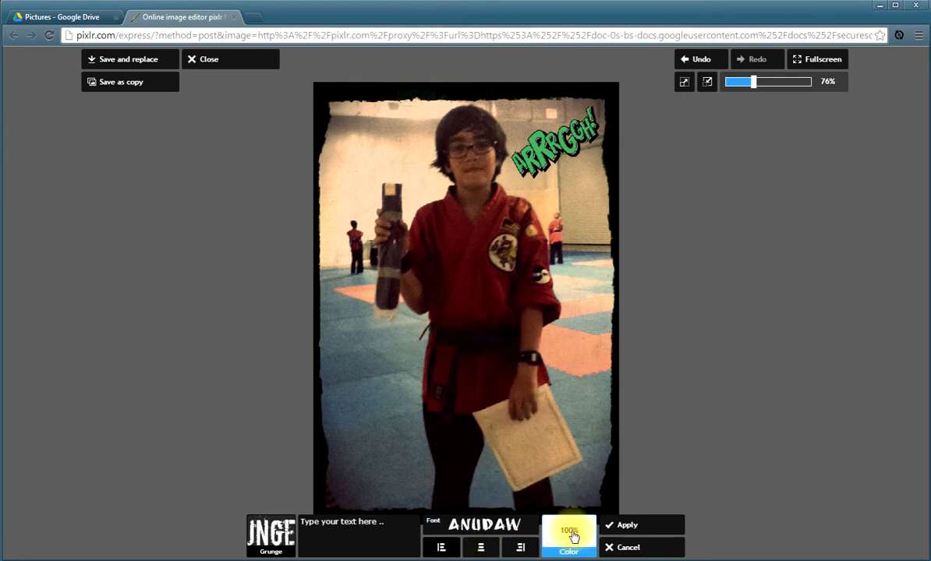
left_click(377, 529)
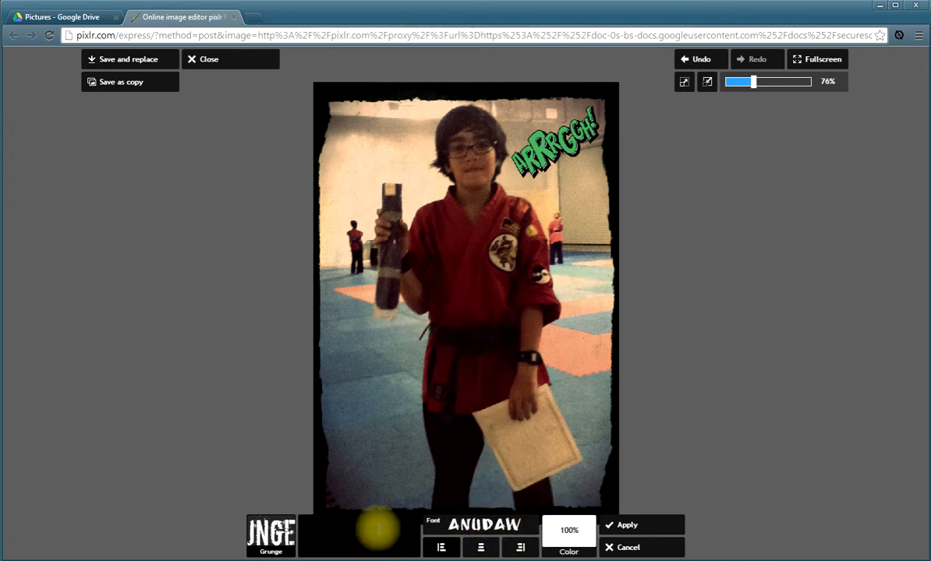
type("Benji")
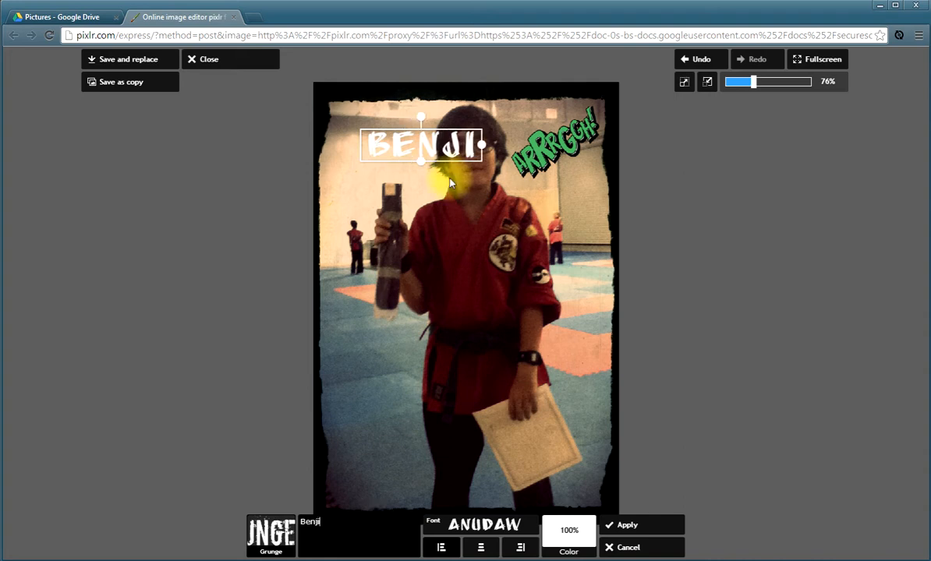
left_click_drag(425, 168, 407, 509)
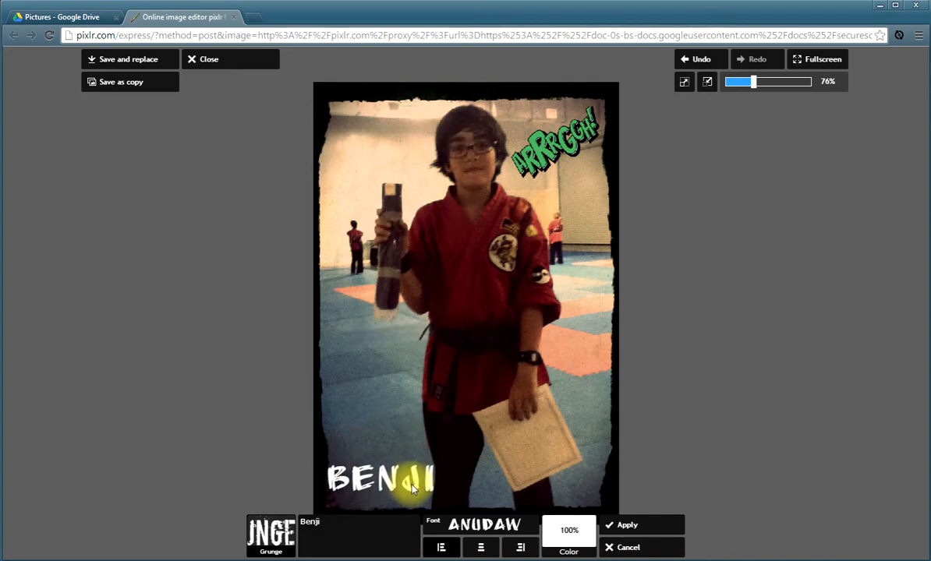
Color the name text black and apply it to the photo.
left_click(549, 528)
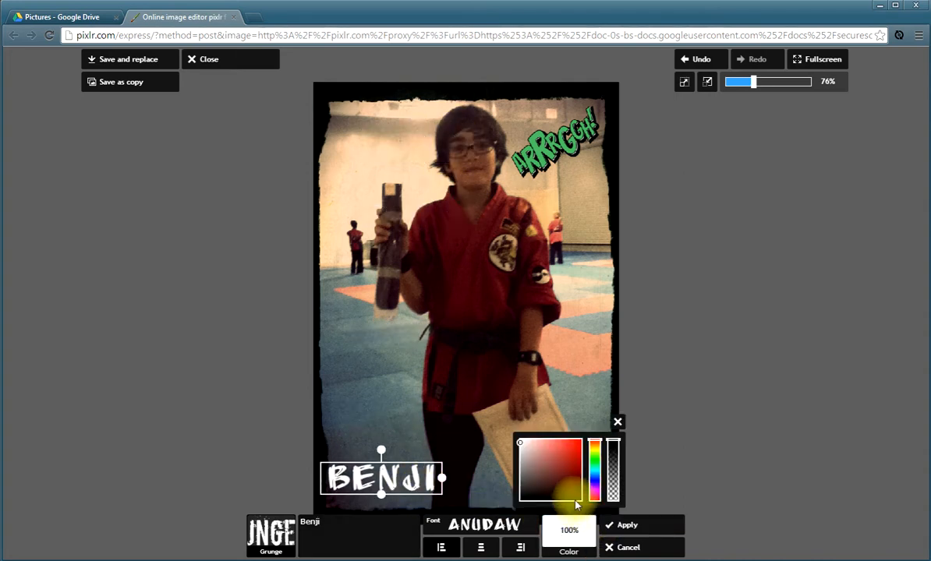
left_click(579, 499)
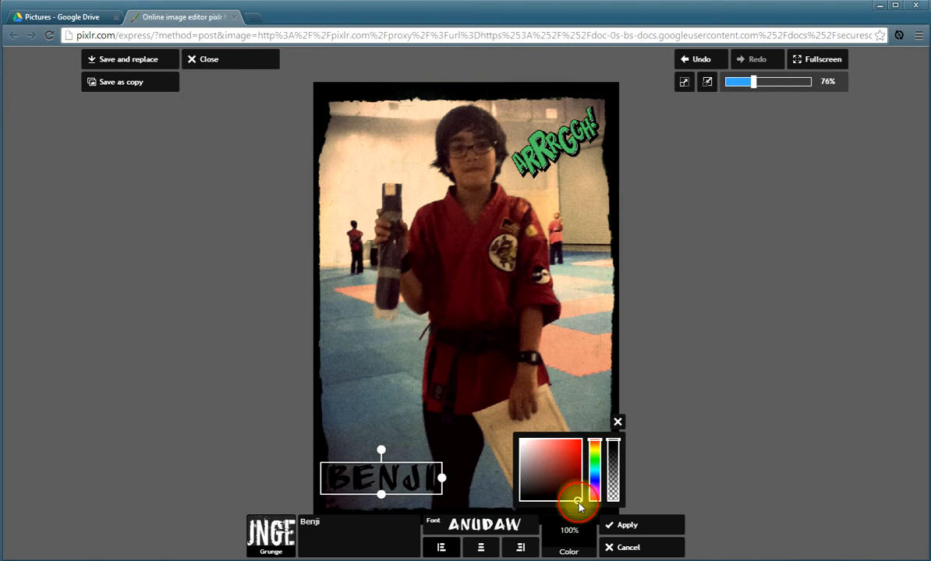
left_click(628, 524)
left_click(472, 530)
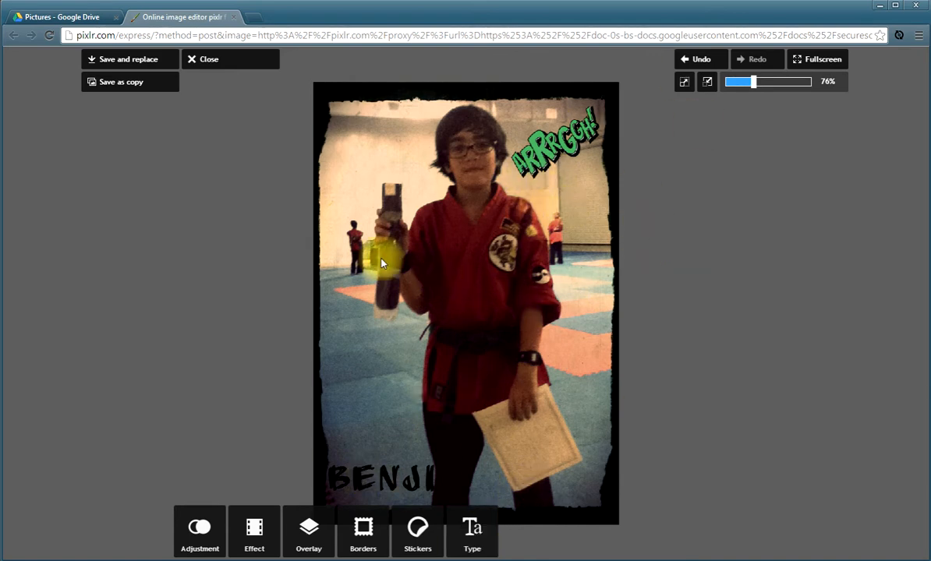
Save the edited photo as a copy, naming it with the boy's first name followed by "_Ninja".
left_click(125, 89)
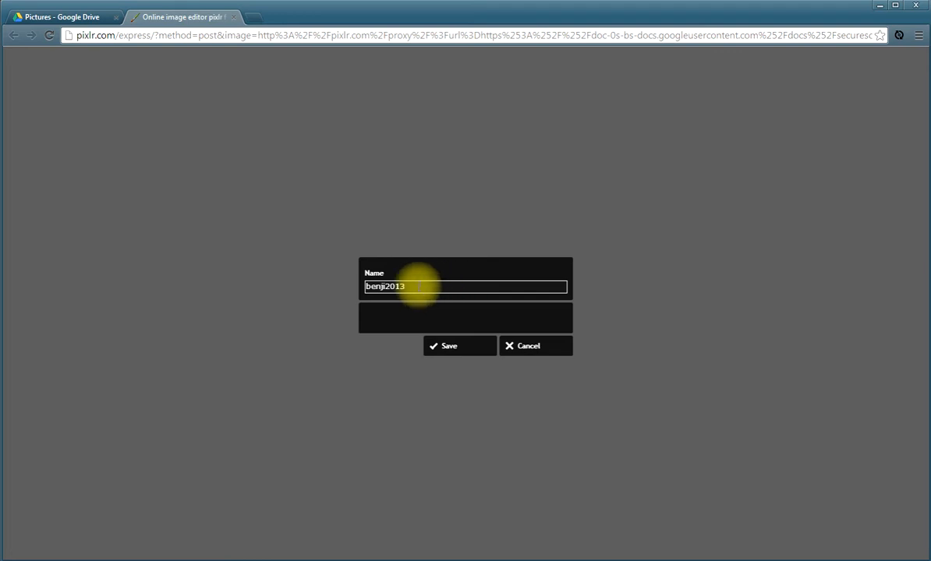
left_click(421, 286)
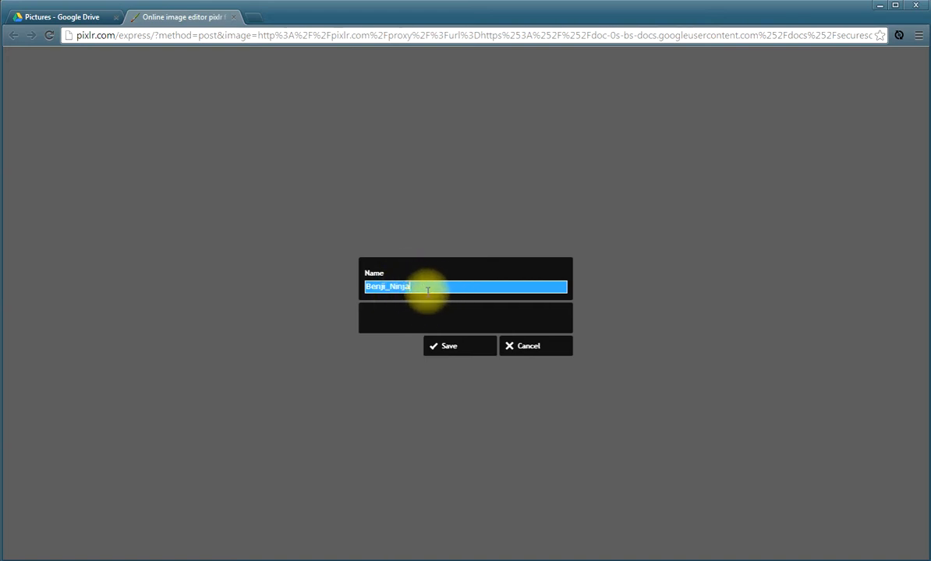
left_click(455, 344)
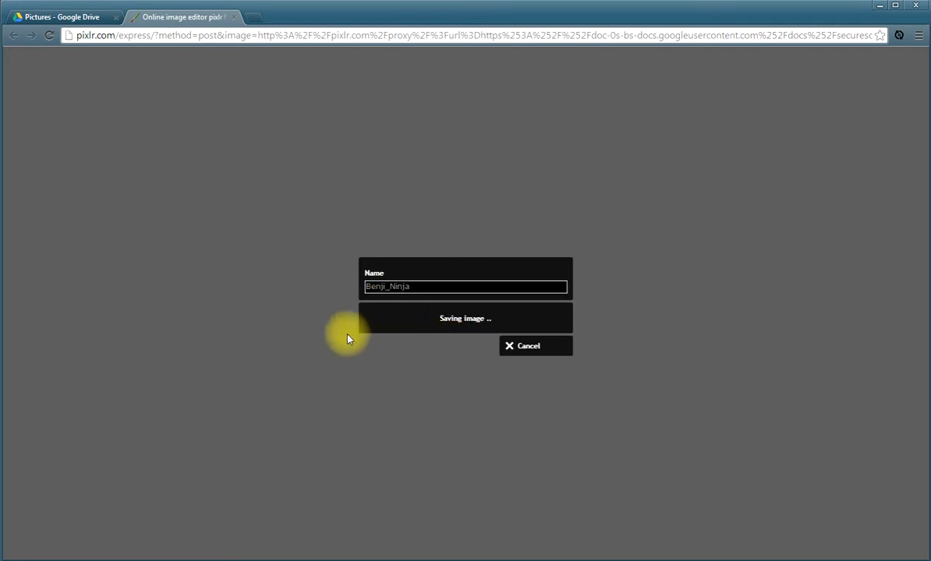
Switch to Google Drive, compare the edited copy with the original photo in the preview, and close the preview.
left_click(72, 14)
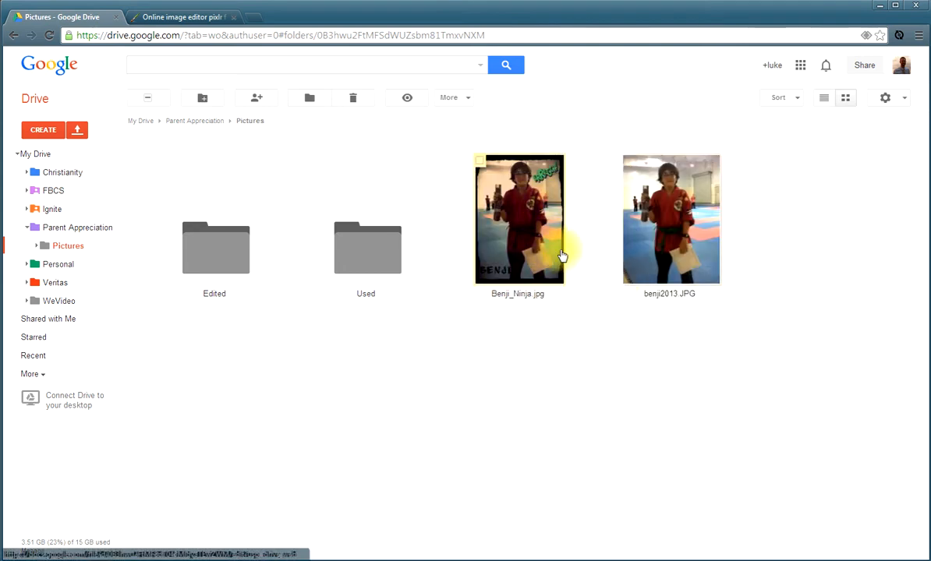
left_click(668, 199)
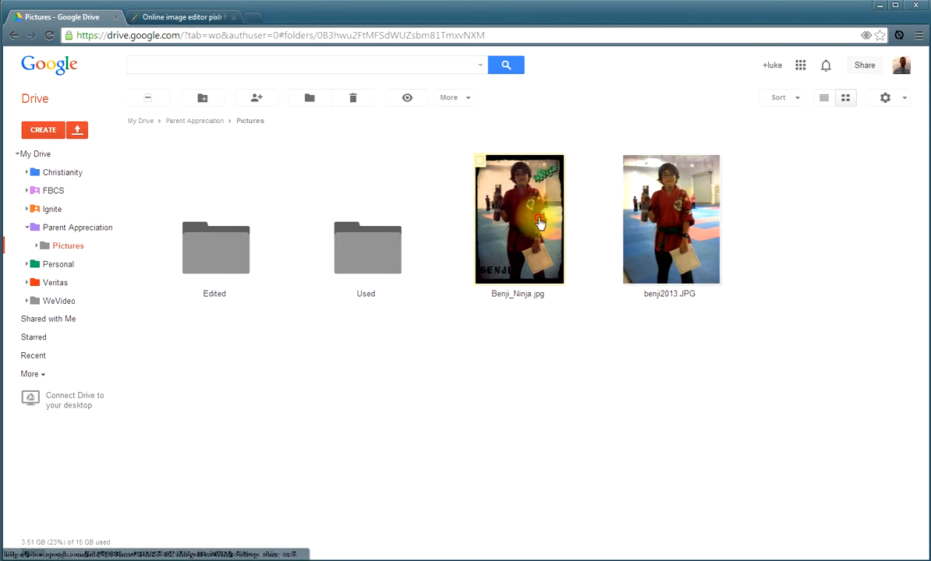
double_click(549, 225)
key("Right")
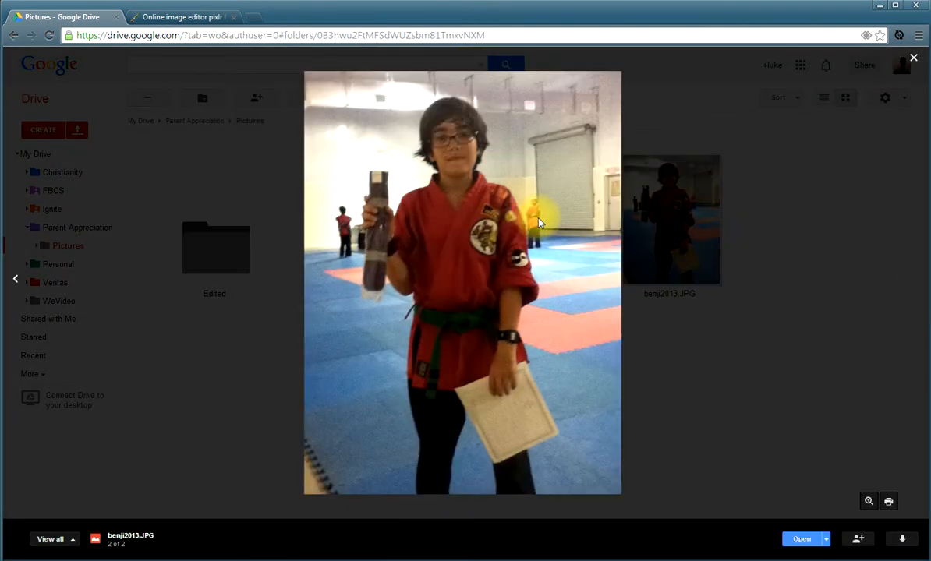
key("Left")
key("Right")
key("Left")
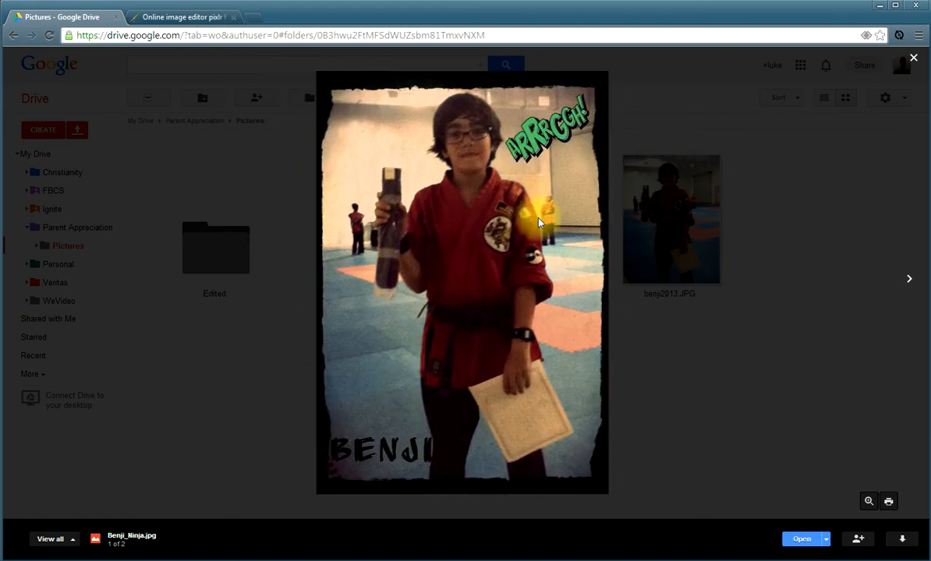
left_click(706, 385)
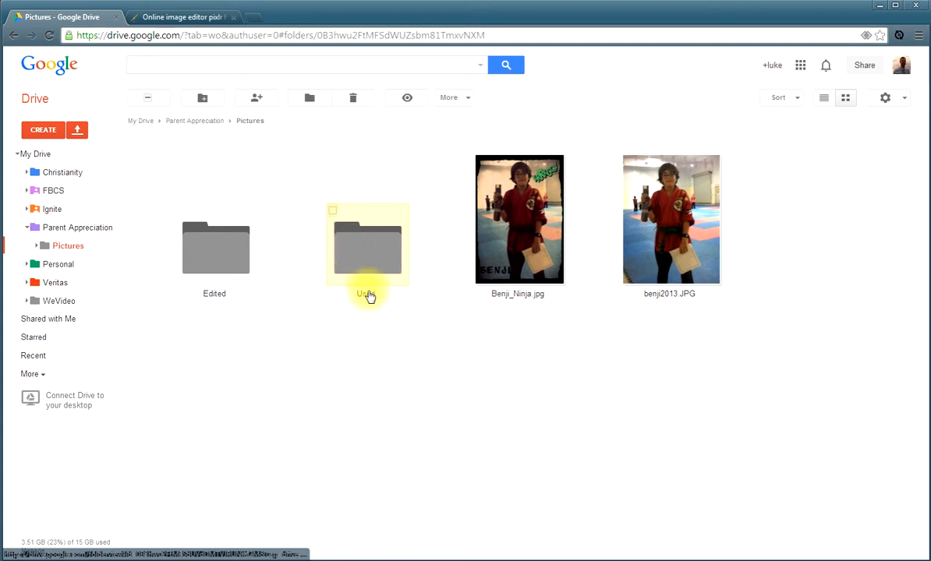
Rename the Used folder in Pictures as Unedited.
right_click(363, 240)
left_click(427, 419)
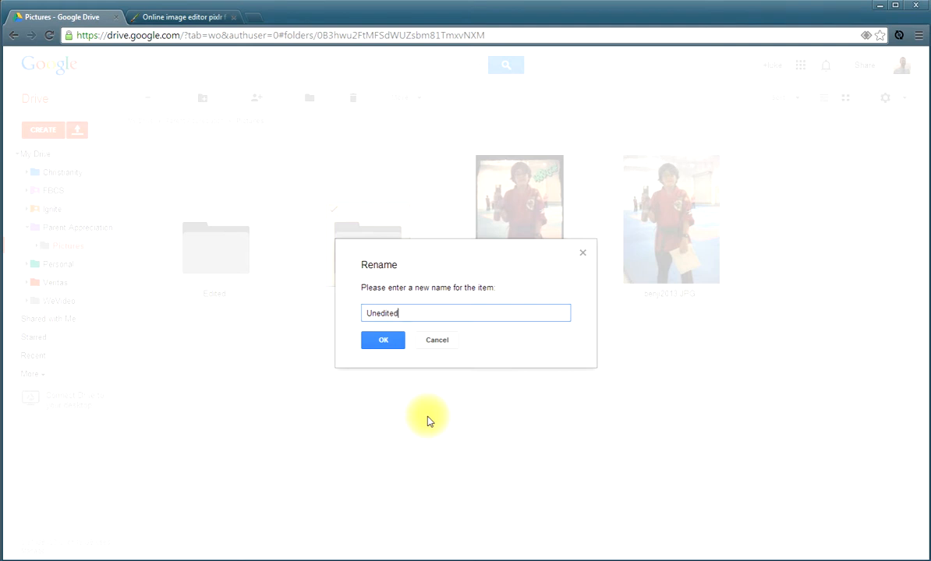
key("Return")
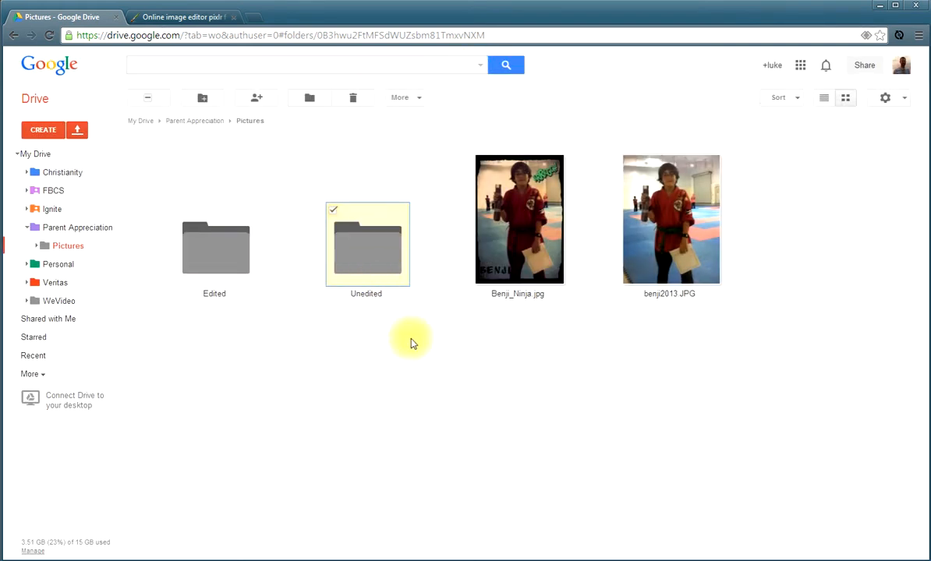
Move the original karate photo into the Unedited folder and the edited copy into the Edited folder.
left_click_drag(624, 185, 360, 251)
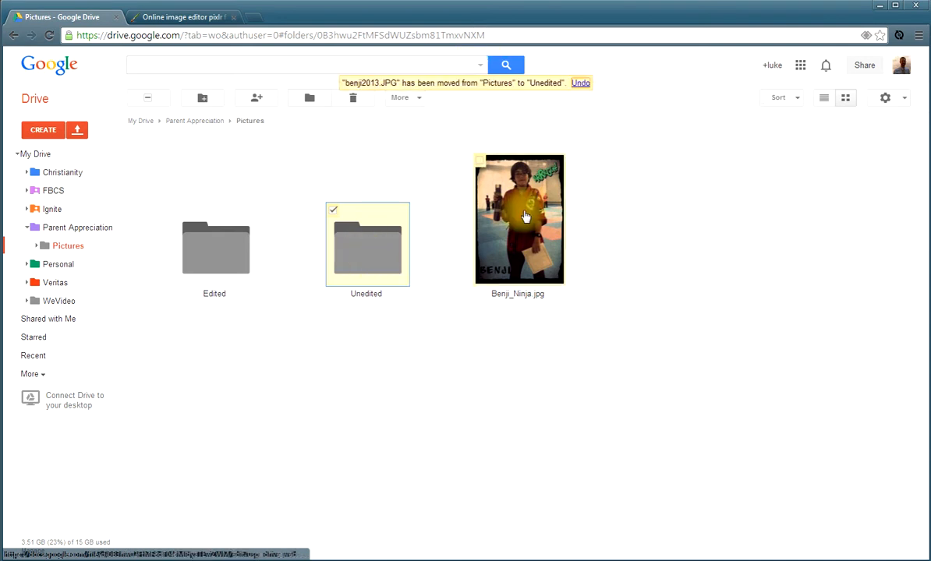
left_click_drag(525, 217, 210, 260)
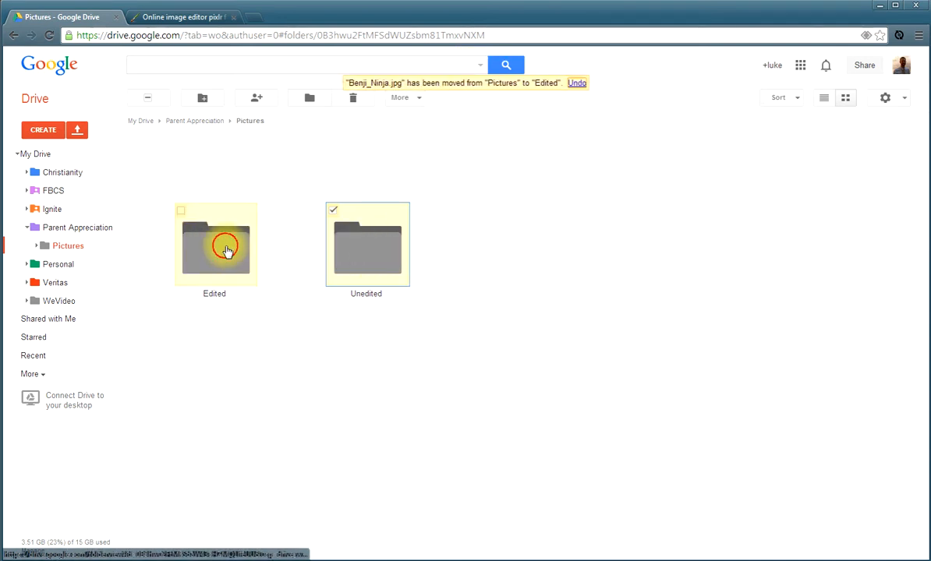
Open the Edited folder and look through the edited photos stored in it.
double_click(227, 251)
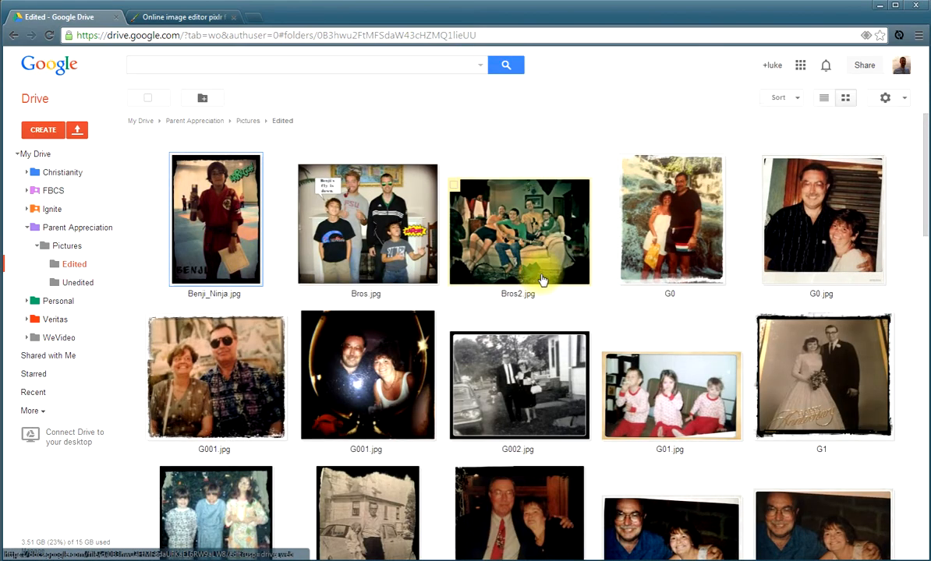
scroll(538, 278, "down", 1)
scroll(538, 278, "down", 6)
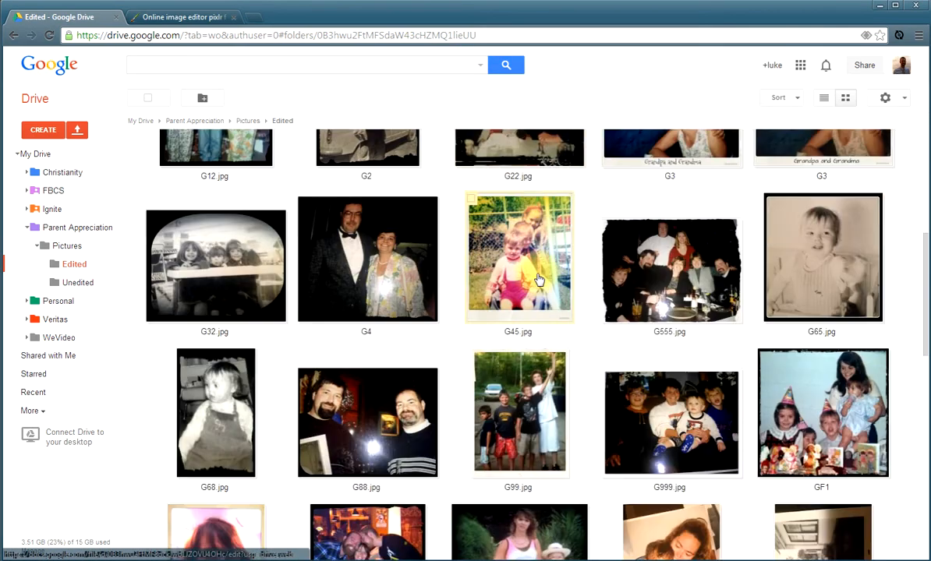
scroll(538, 278, "down", 9)
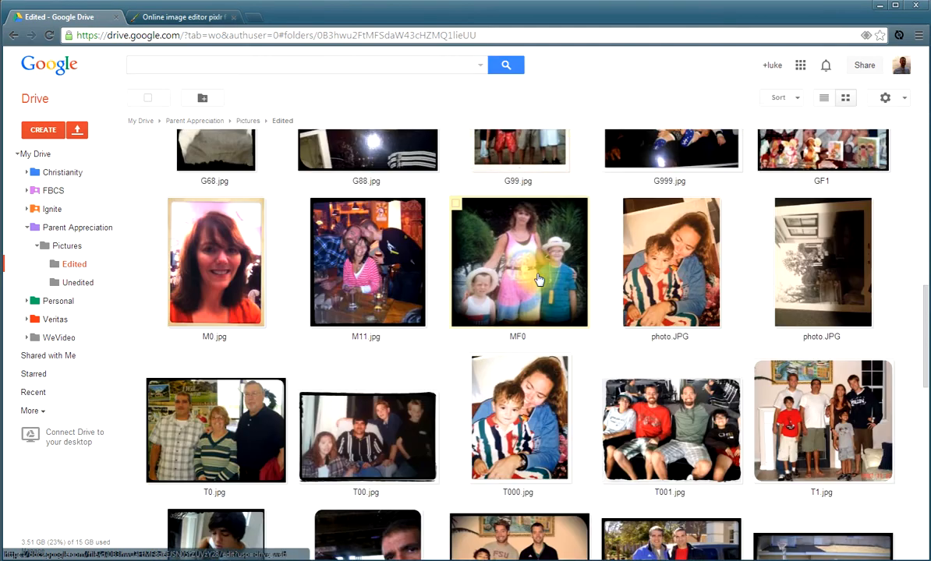
scroll(538, 279, "down", 3)
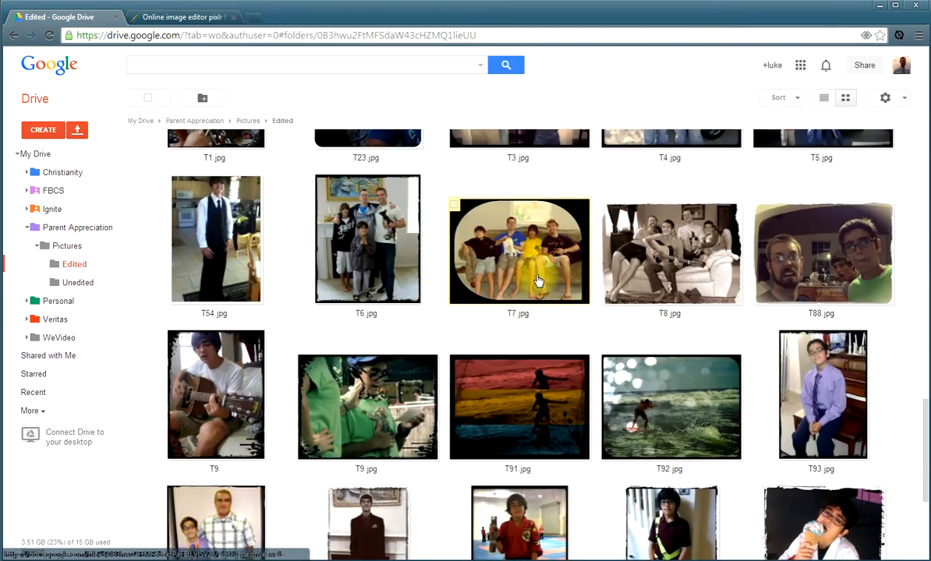
scroll(538, 278, "up", 15)
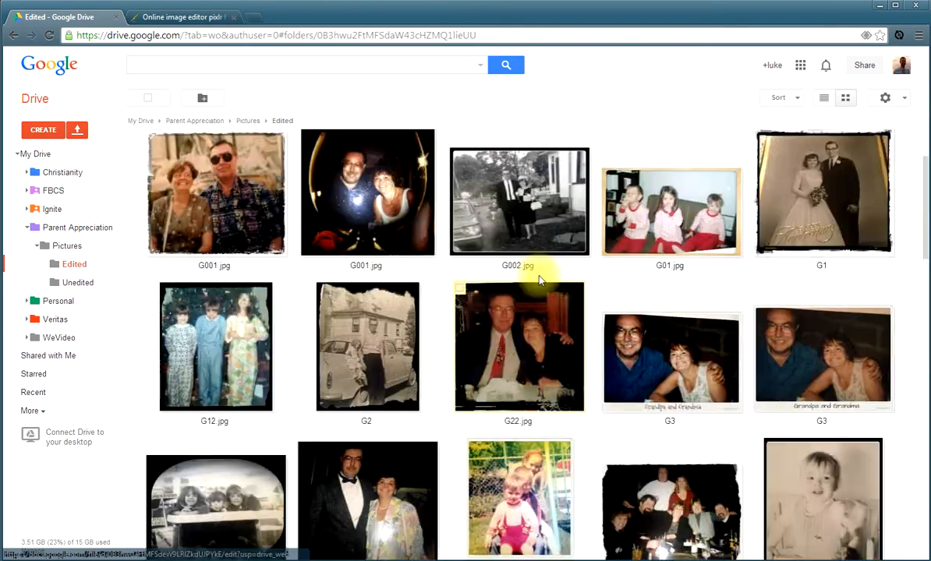
Return to the Parent Appreciation folder in Drive and open its video project in WeVideo.
left_click(200, 122)
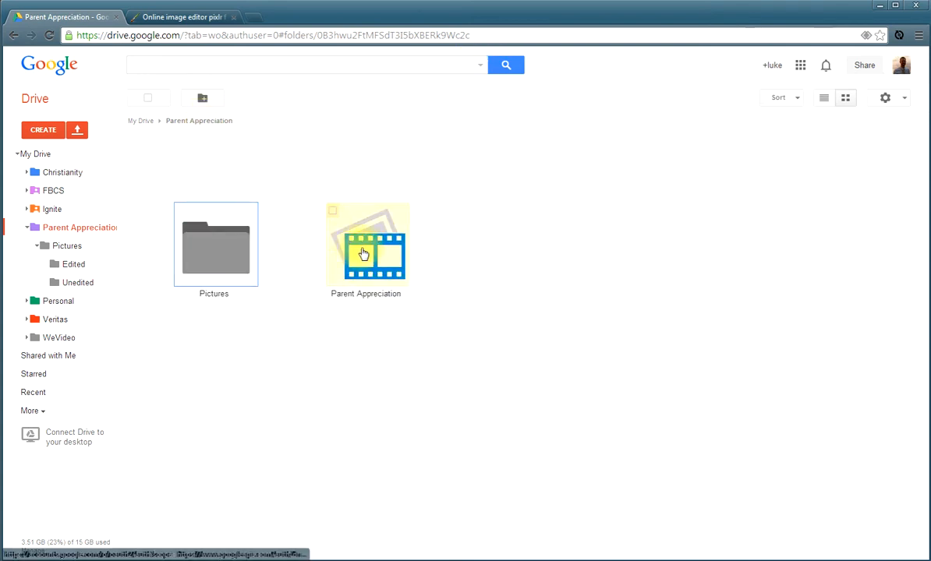
left_click(49, 132)
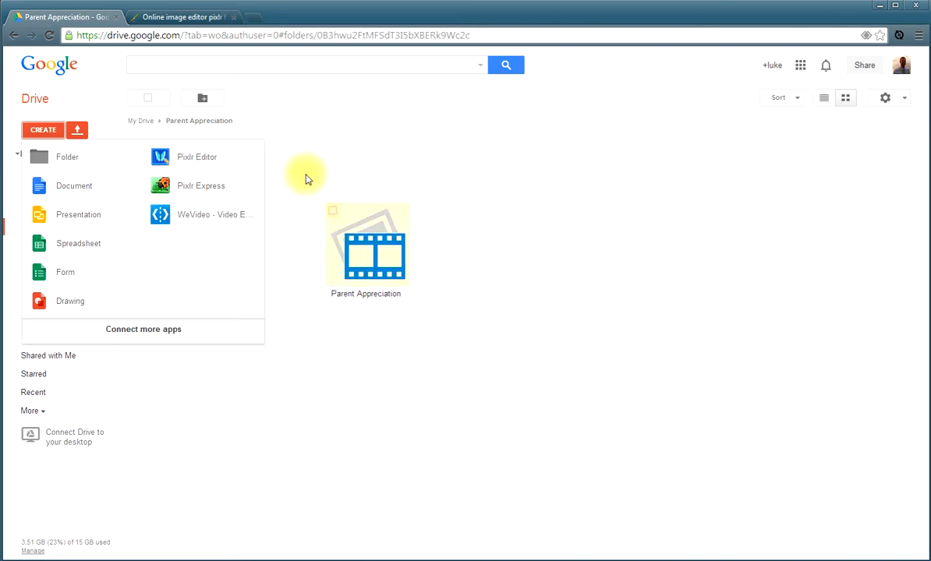
left_click(373, 265)
double_click(371, 251)
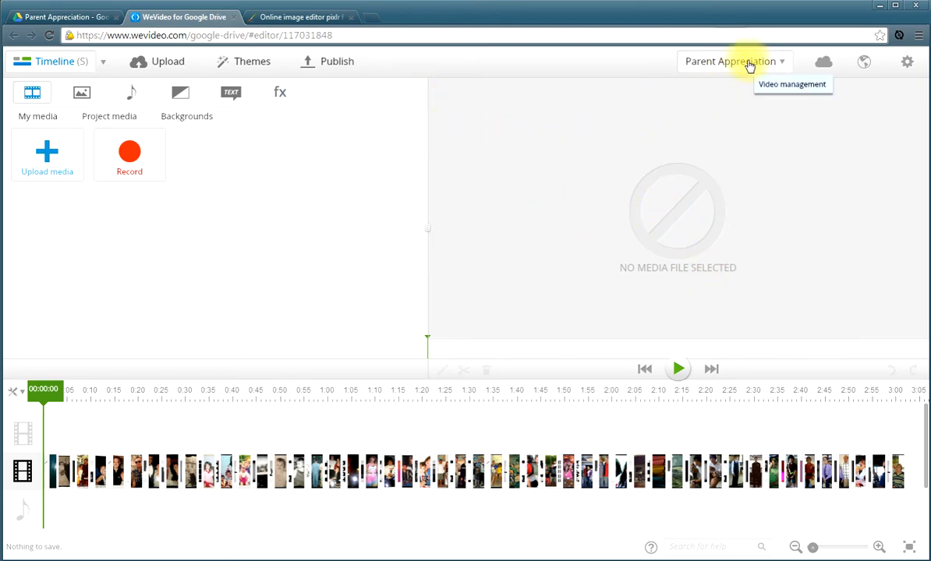
Save the video project under the title Parent Appreciation.
left_click(750, 65)
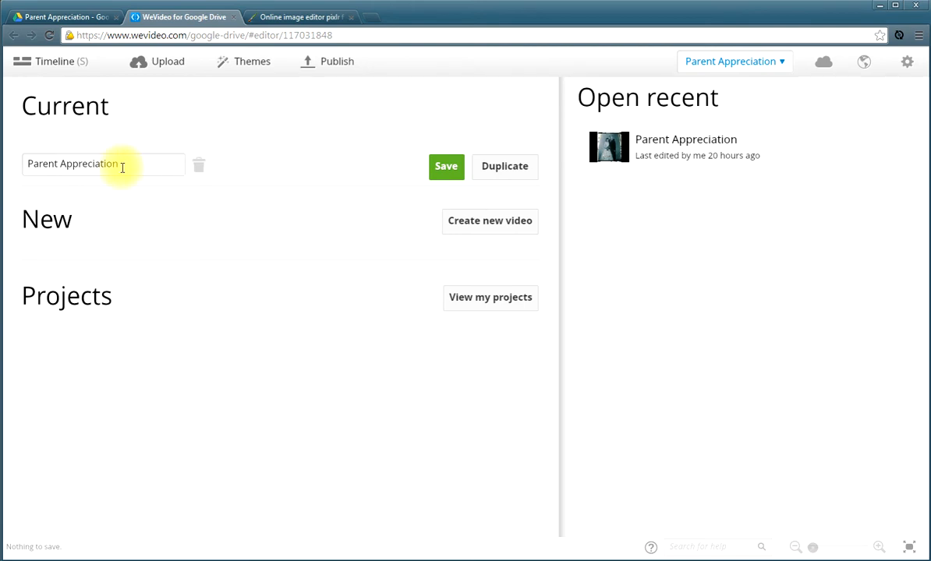
left_click_drag(129, 166, 8, 166)
left_click(141, 167)
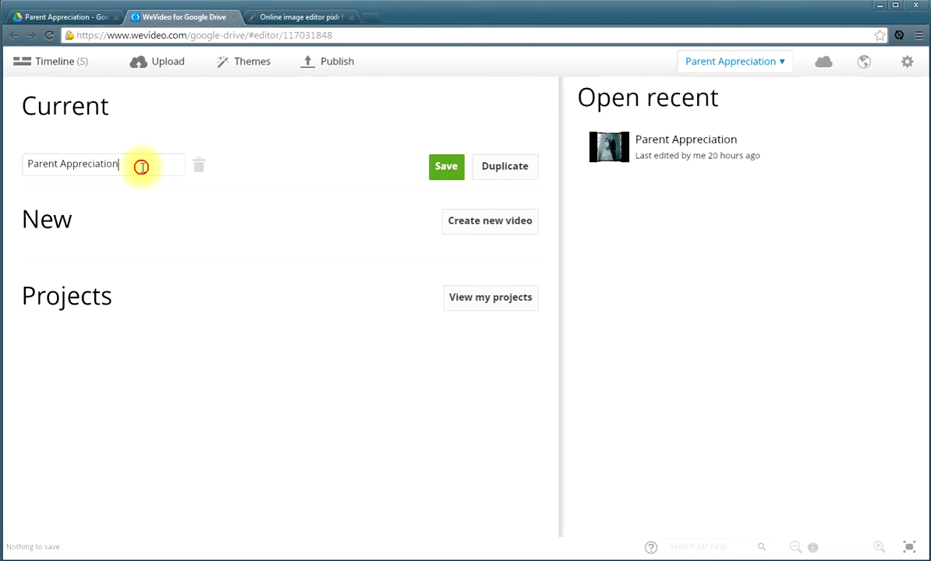
left_click(446, 168)
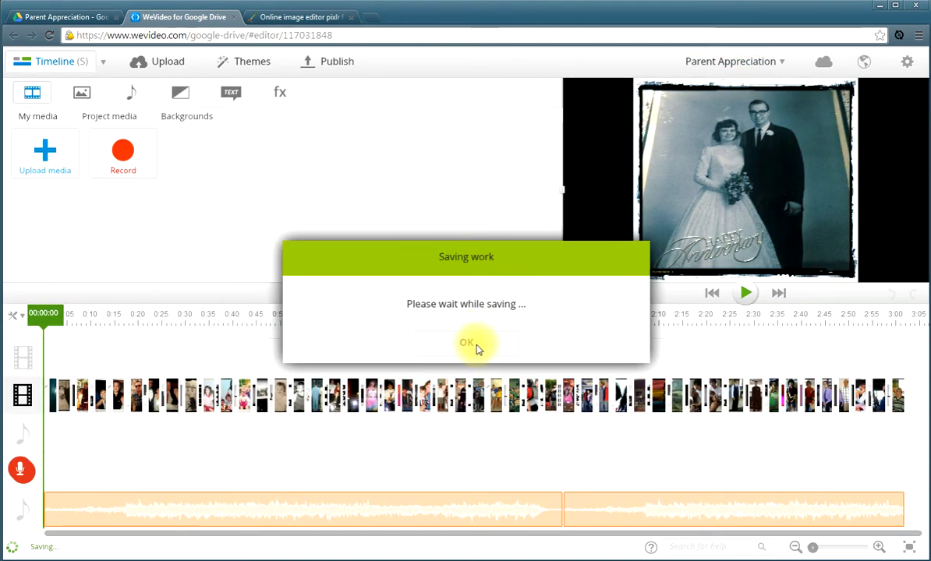
left_click(468, 345)
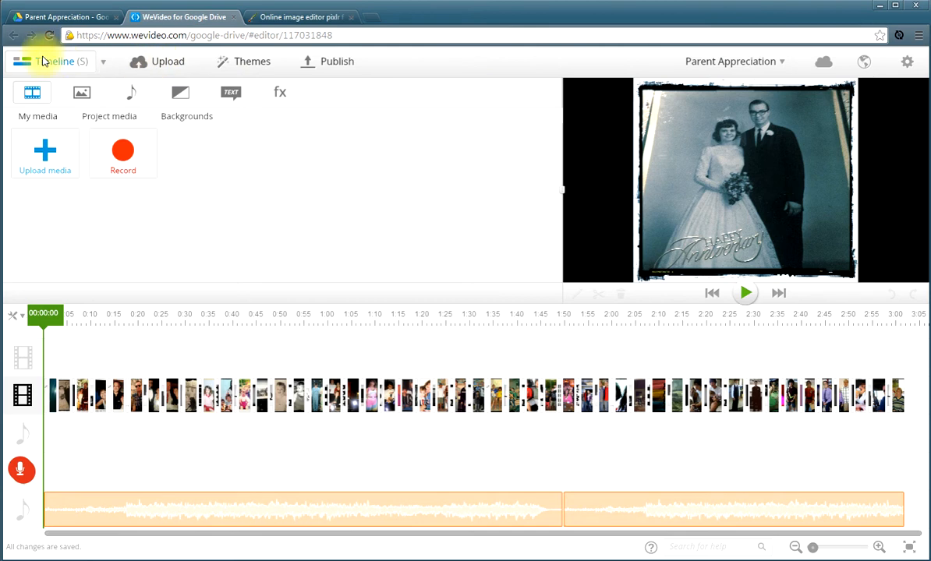
left_click(103, 64)
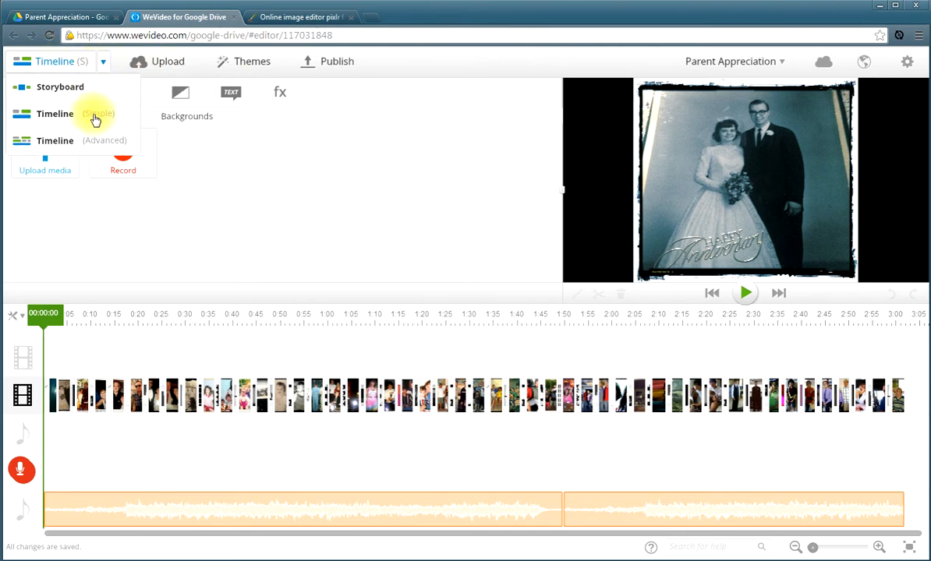
left_click(78, 96)
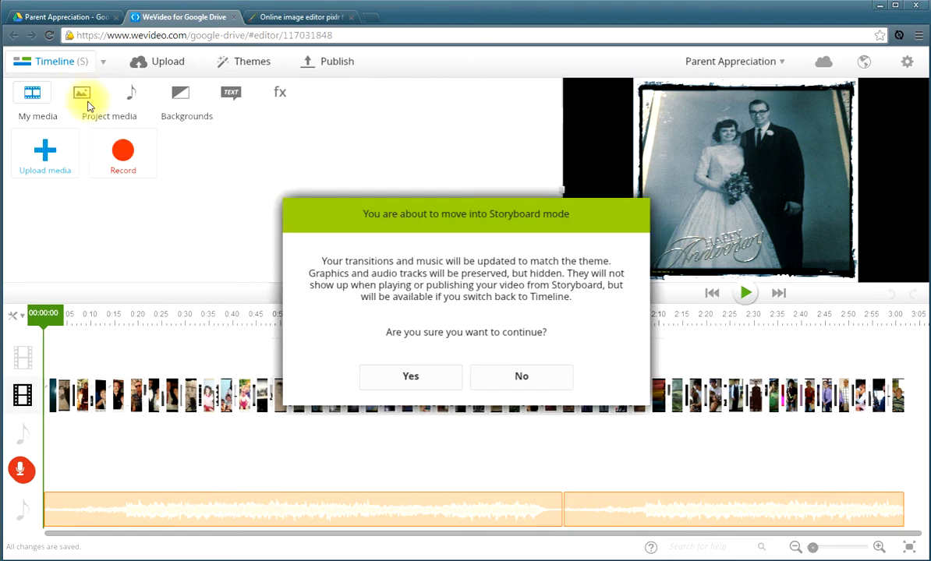
left_click(513, 378)
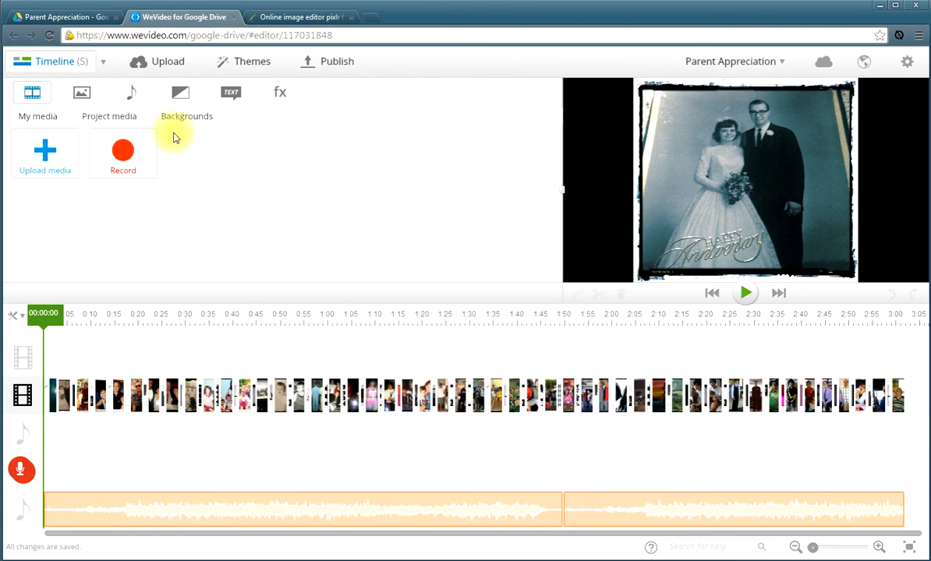
left_click(104, 63)
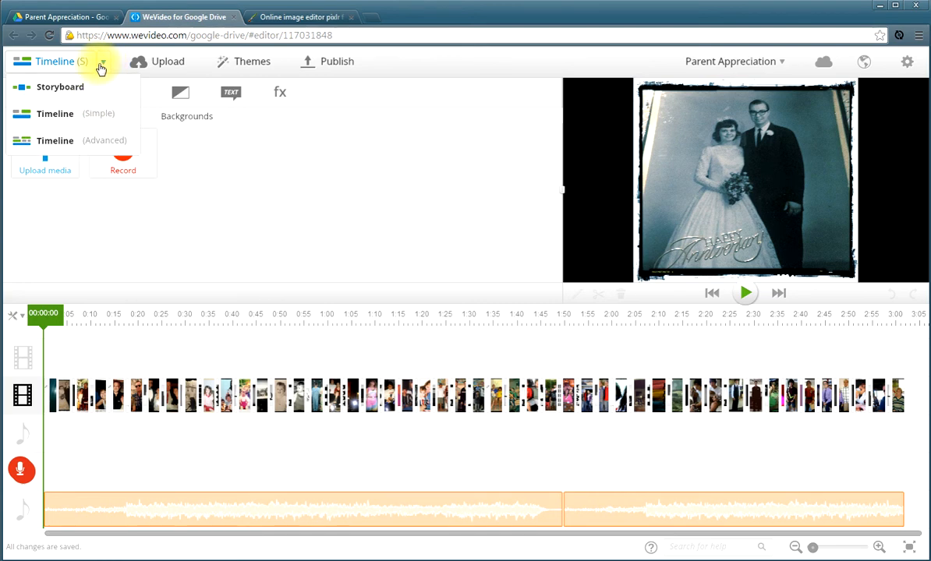
left_click(102, 62)
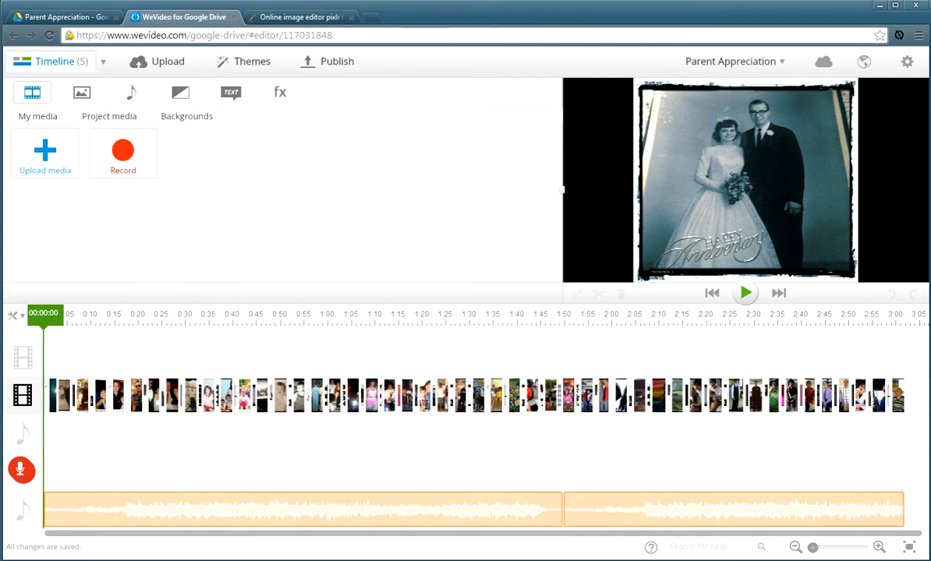
Examine the photo clips, transitions and music tracks on the timeline in close-up and as a whole.
left_click(881, 548)
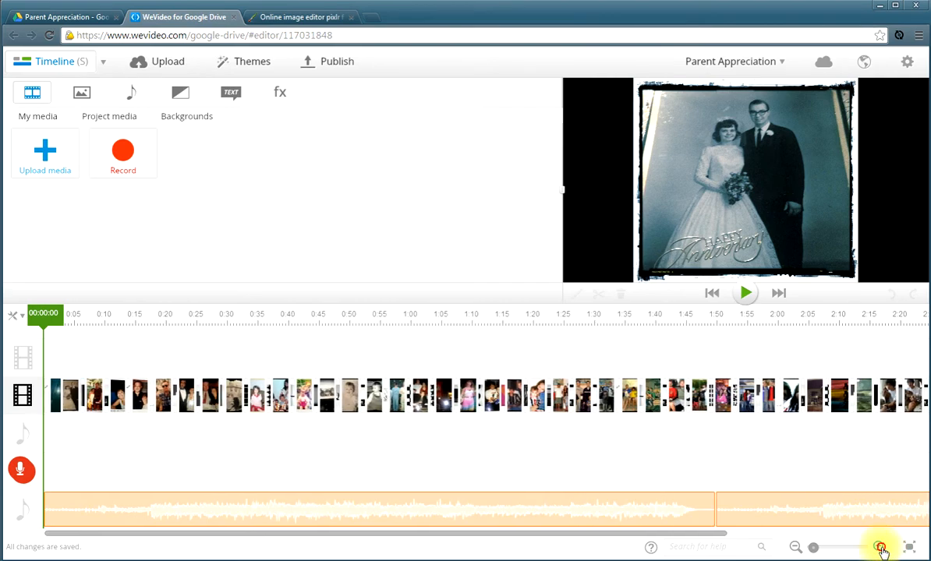
left_click(881, 548)
left_click(881, 548)
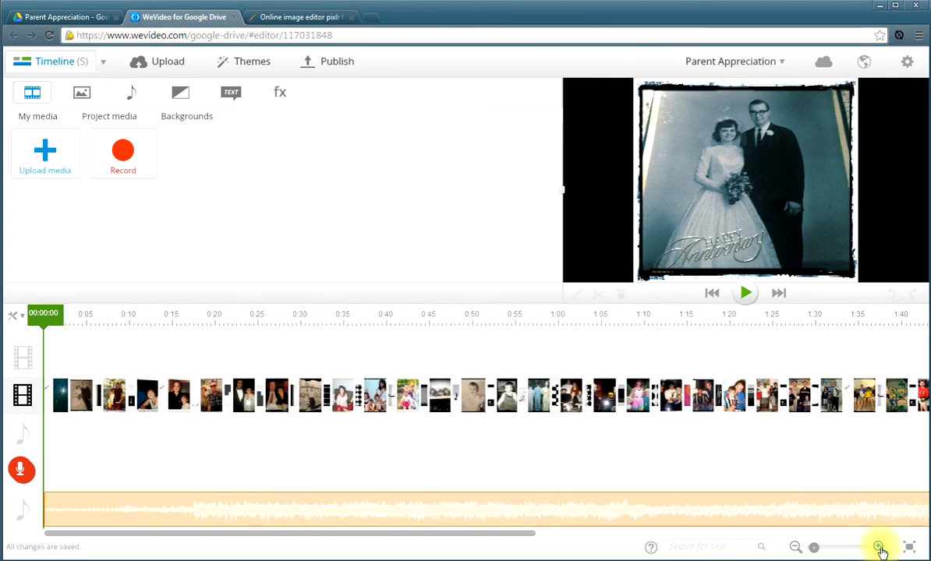
left_click(881, 548)
left_click(880, 548)
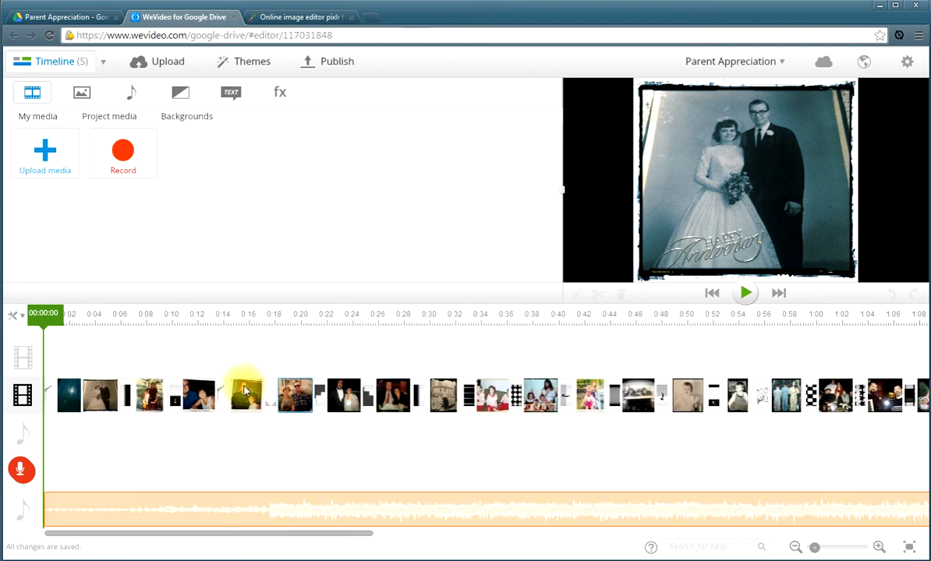
left_click(881, 548)
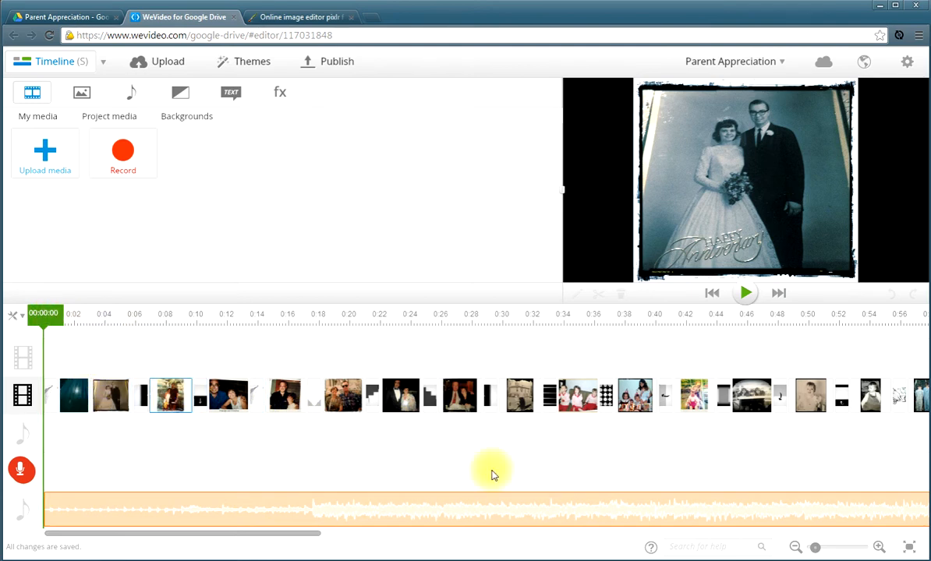
left_click(879, 547)
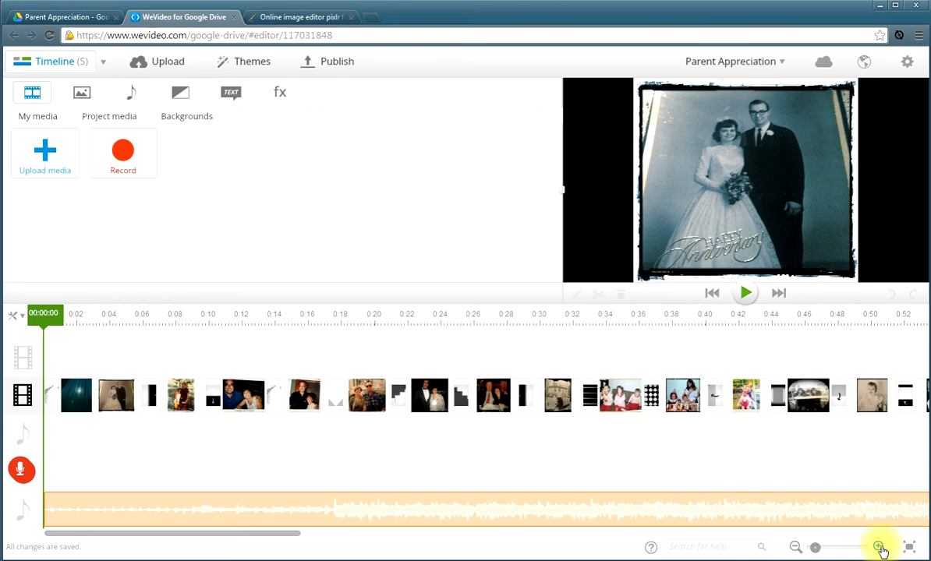
left_click(796, 546)
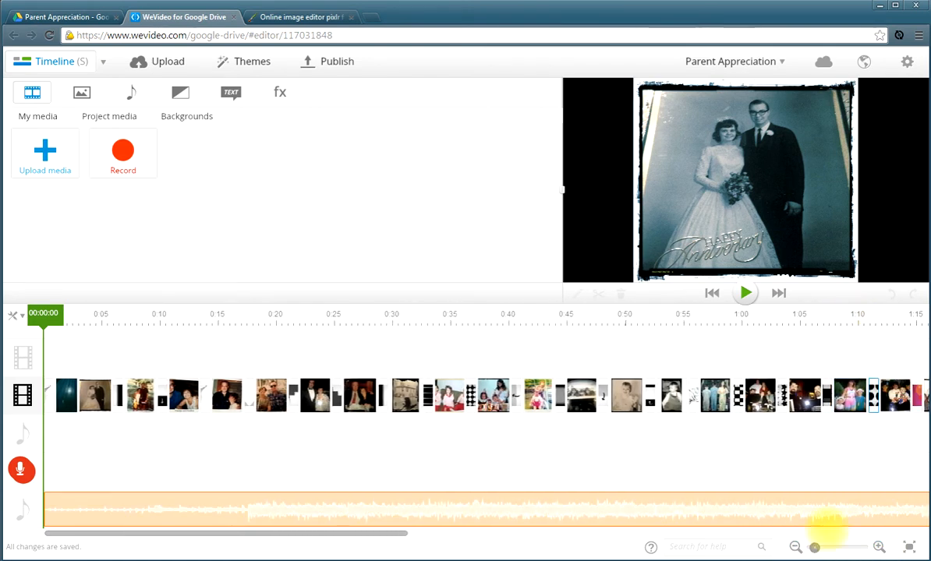
left_click(796, 547)
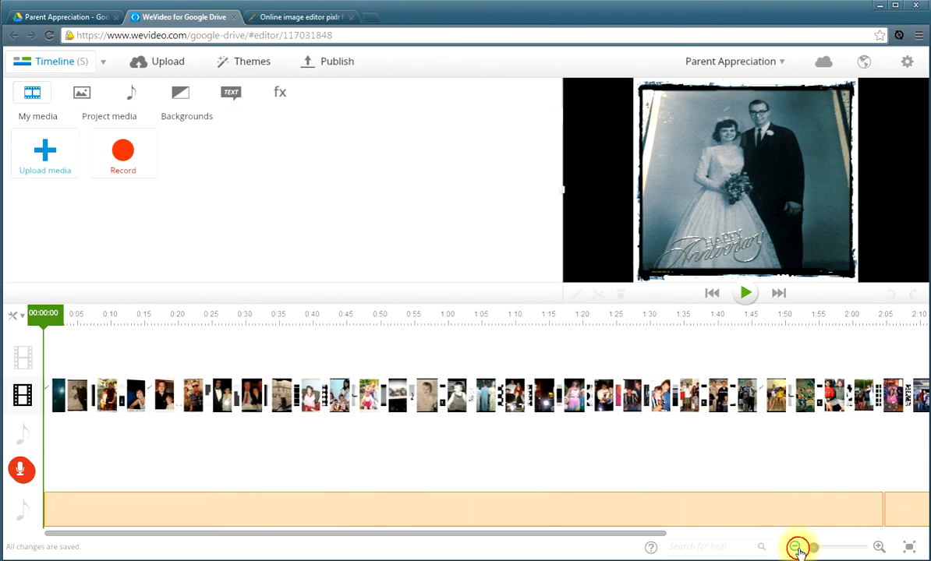
left_click(797, 547)
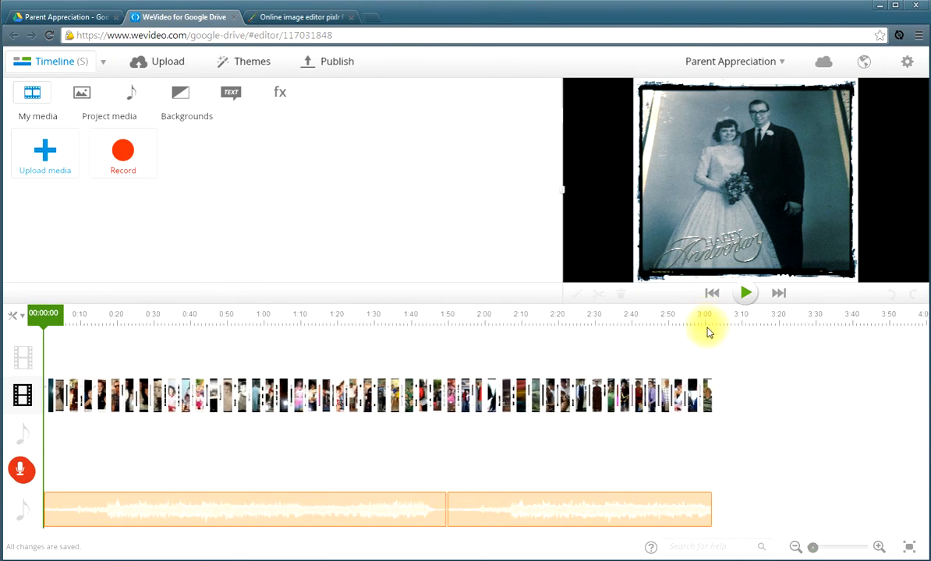
Try to move the G1 wedding photo clip along the timeline to about 0:16.
left_click(881, 548)
left_click(881, 548)
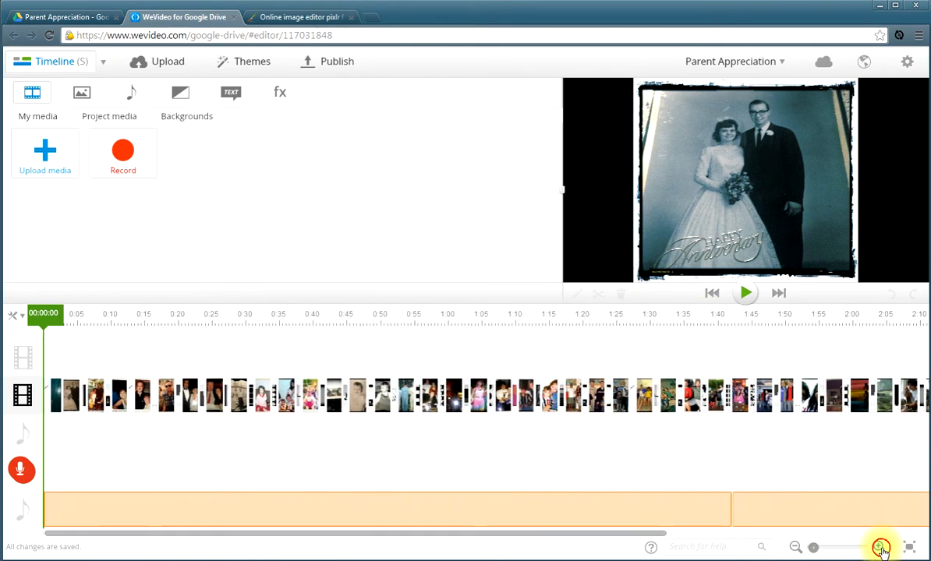
left_click(881, 548)
left_click(882, 548)
left_click(882, 548)
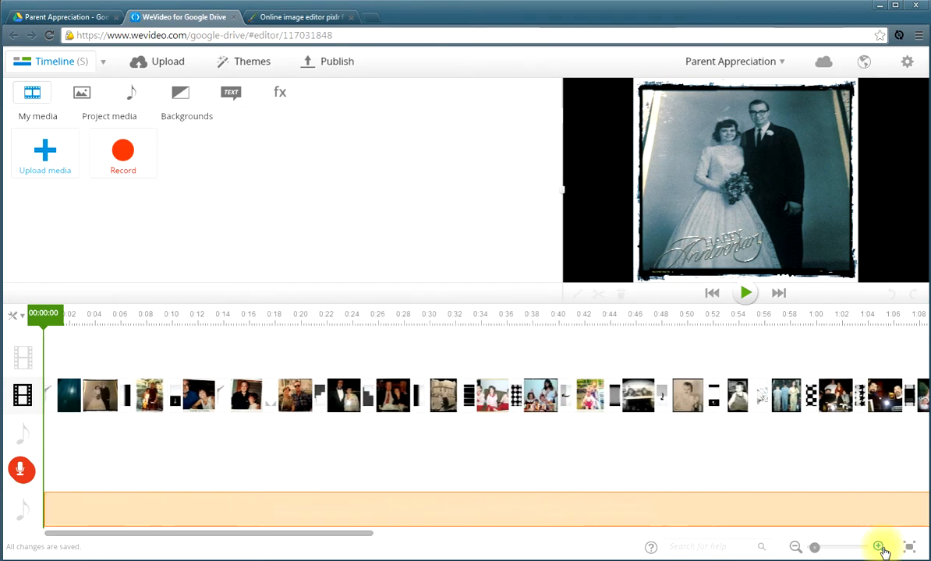
left_click(883, 549)
left_click(882, 549)
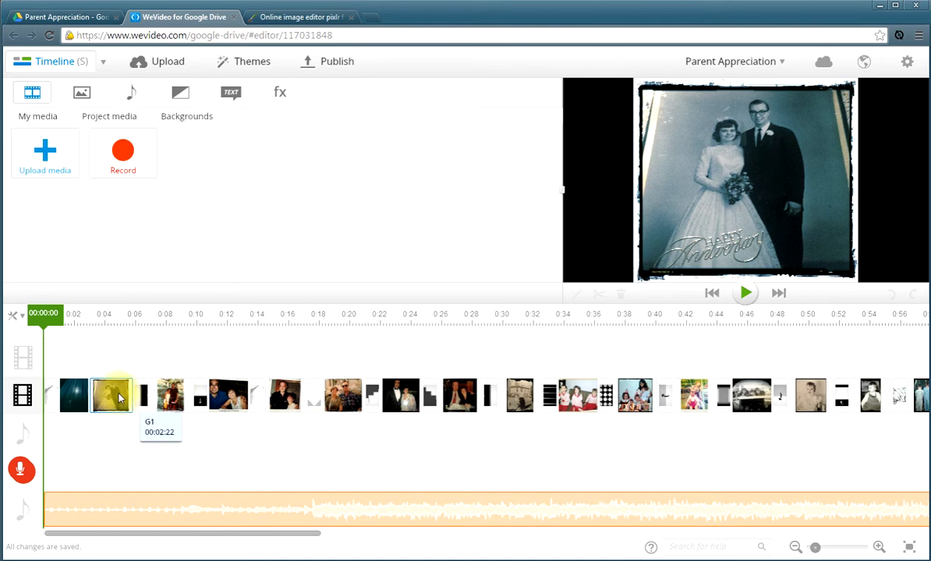
left_click_drag(115, 398, 290, 400)
Start a media import from Google Drive and open the Edited folder inside Parent Appreciation > Pictures.
left_click(158, 66)
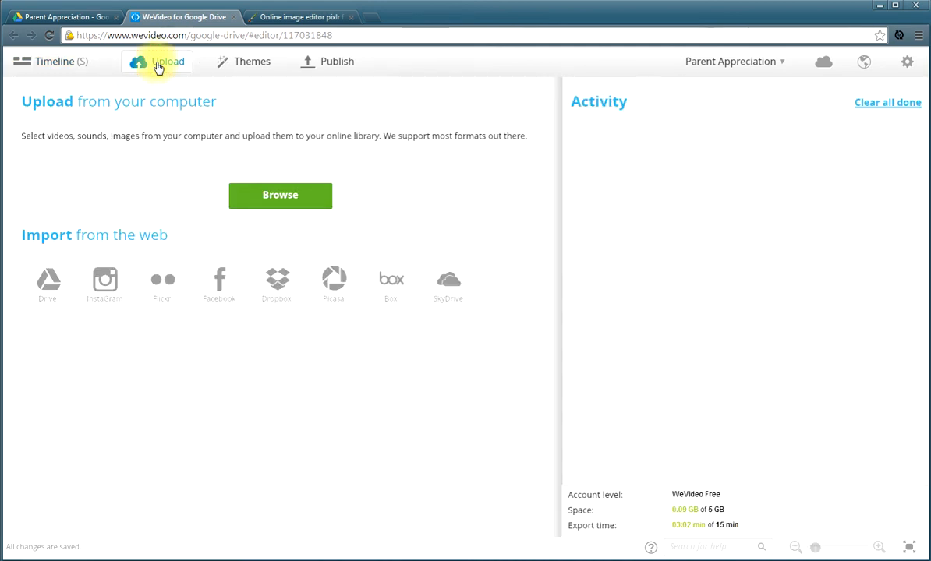
left_click(54, 285)
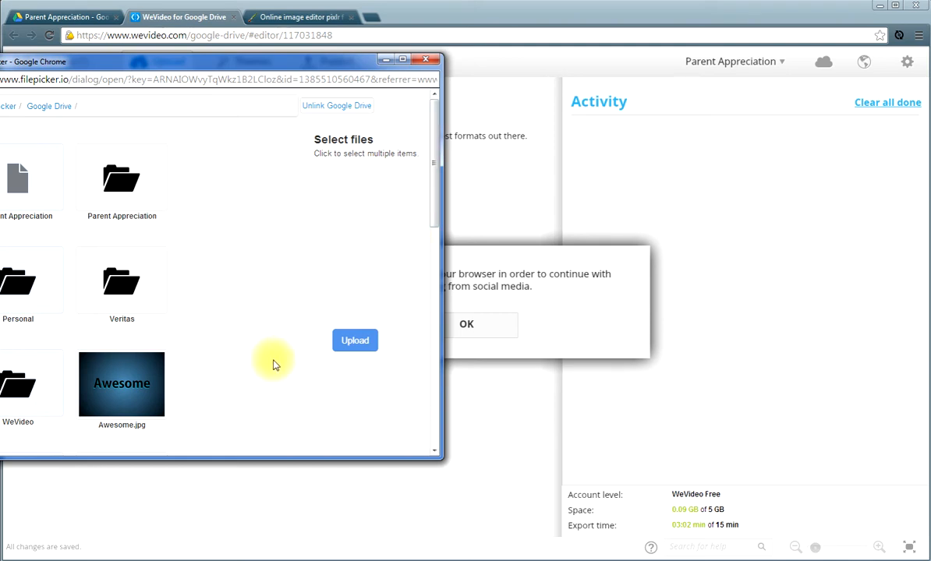
left_click(122, 185)
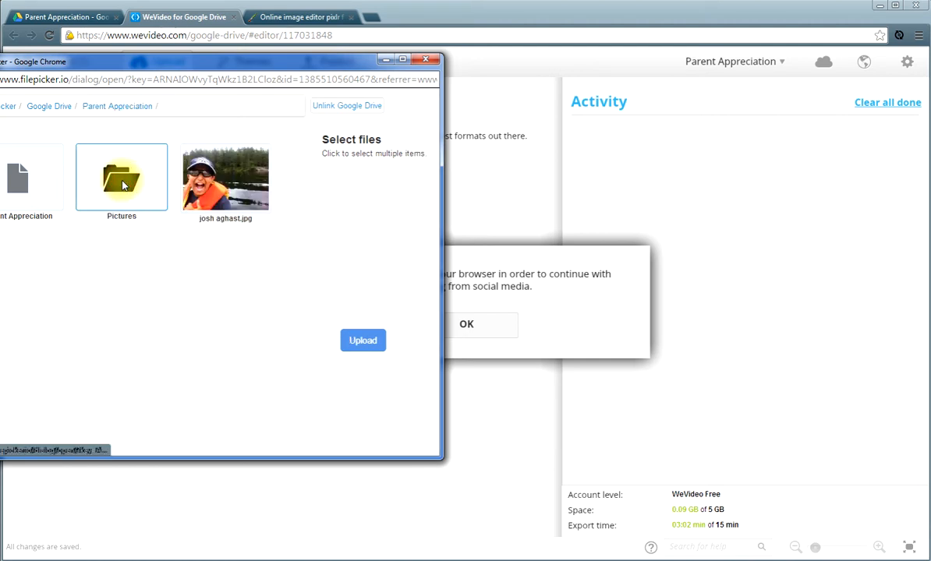
left_click(113, 187)
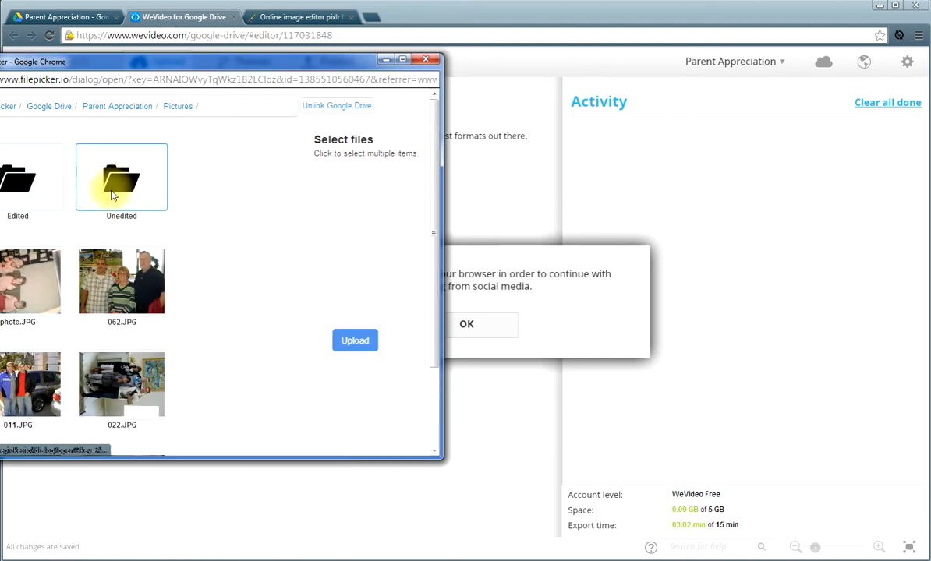
left_click(32, 187)
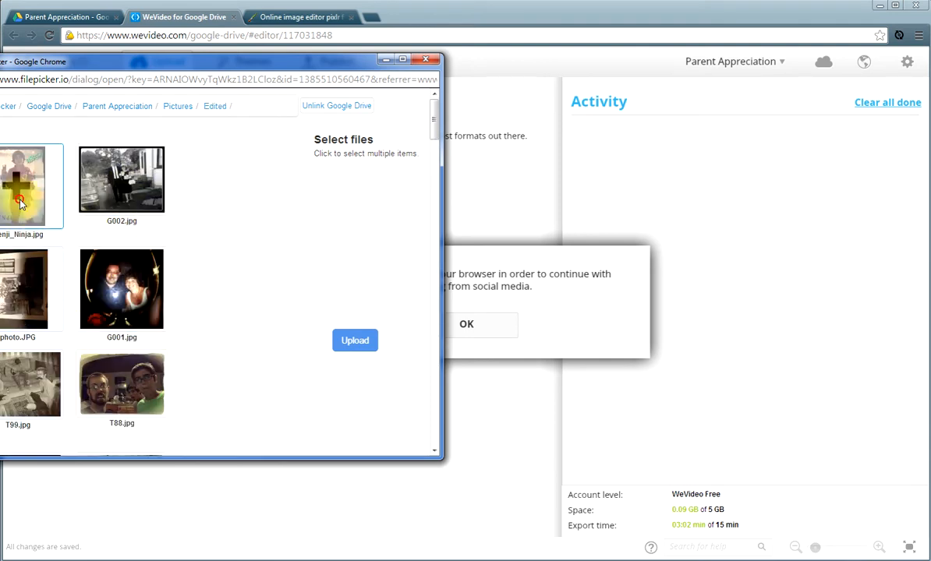
Select Benji_Ninja.jpg, G002.jpg, photo.JPG and G001.jpg, and extend the selection through M0.jpg.
left_click(21, 183)
left_click(121, 178)
left_click(35, 292)
left_click(119, 282)
scroll(116, 288, "down", 6)
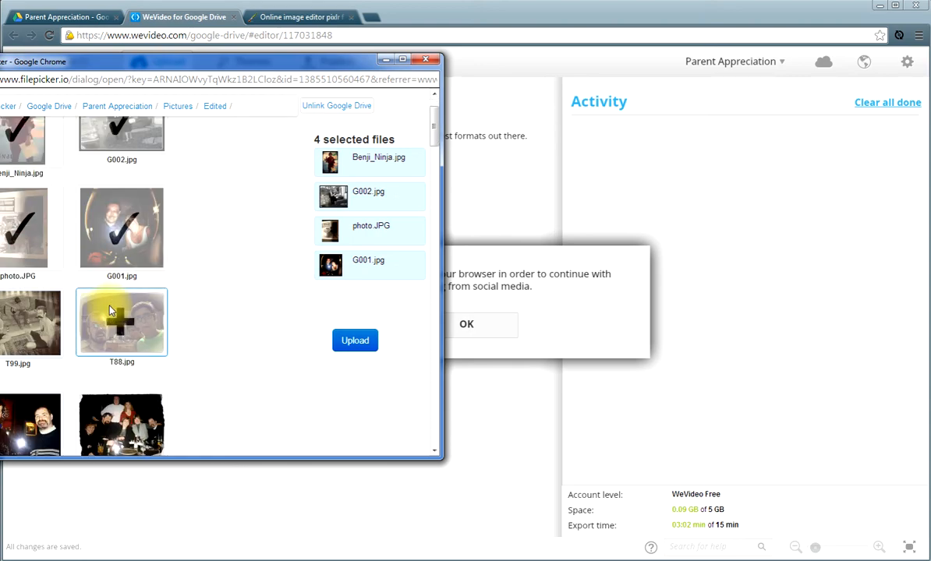
scroll(110, 310, "down", 8)
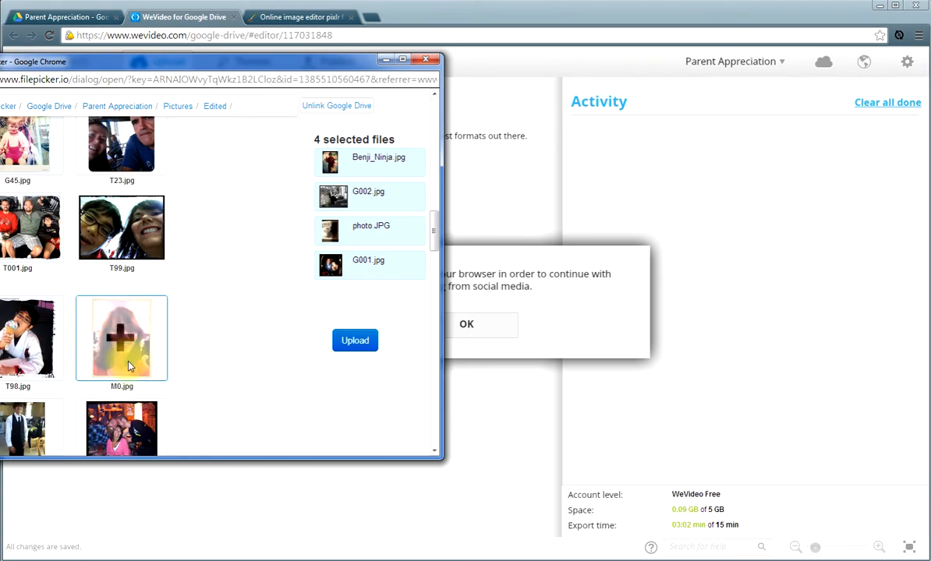
left_click(128, 360, "shift")
scroll(126, 353, "up", 3)
scroll(128, 354, "up", 3)
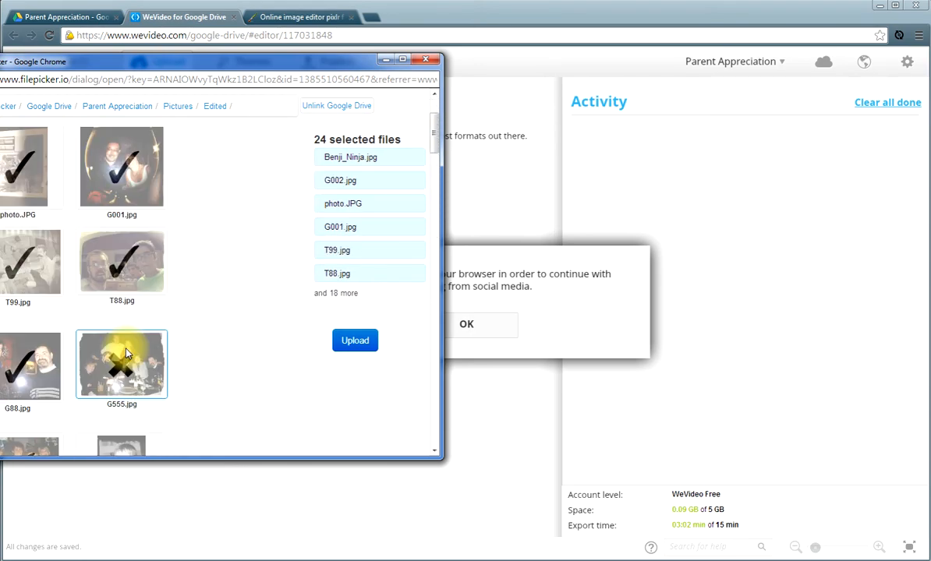
scroll(128, 354, "down", 5)
scroll(125, 350, "up", 5)
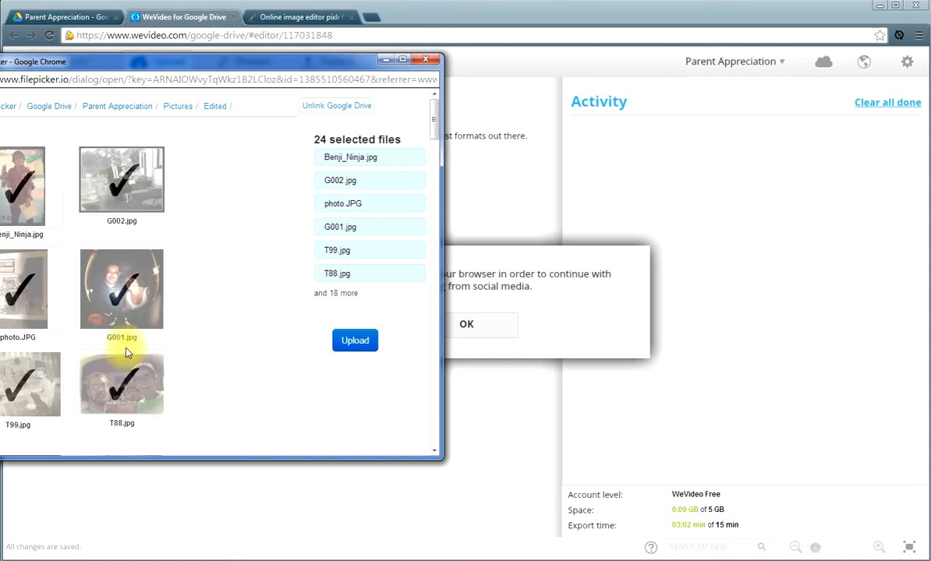
Deselect Benji_Ninja.jpg, try a longer range selection of the edited photos, and close the file picker and popup notice without importing.
left_click(13, 178)
scroll(123, 197, "down", 6)
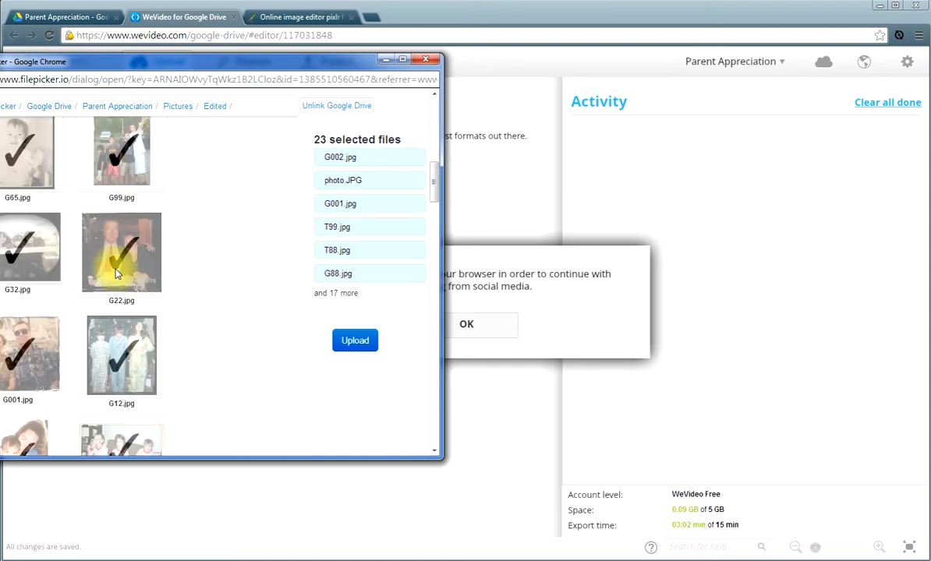
scroll(120, 382, "down", 6)
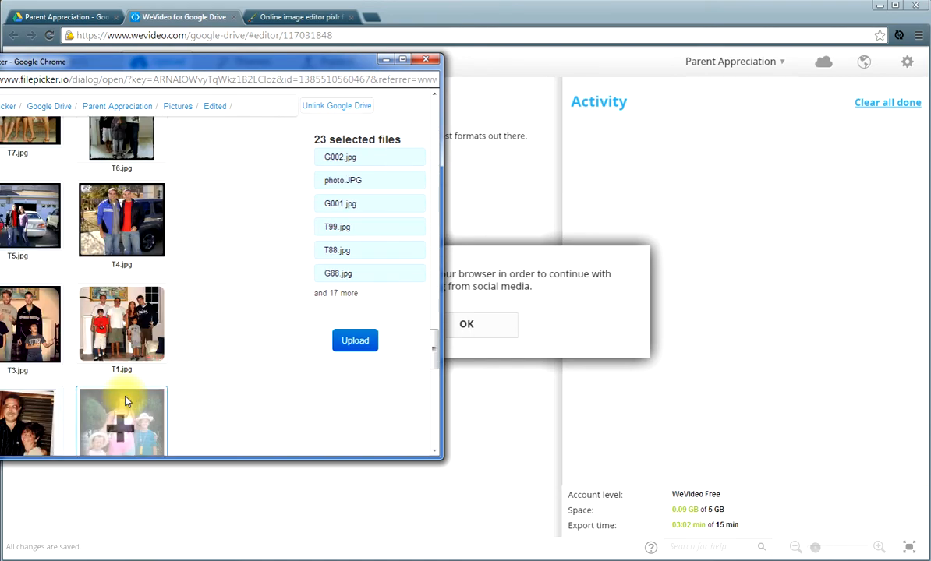
left_click(137, 365)
scroll(144, 360, "up", 9)
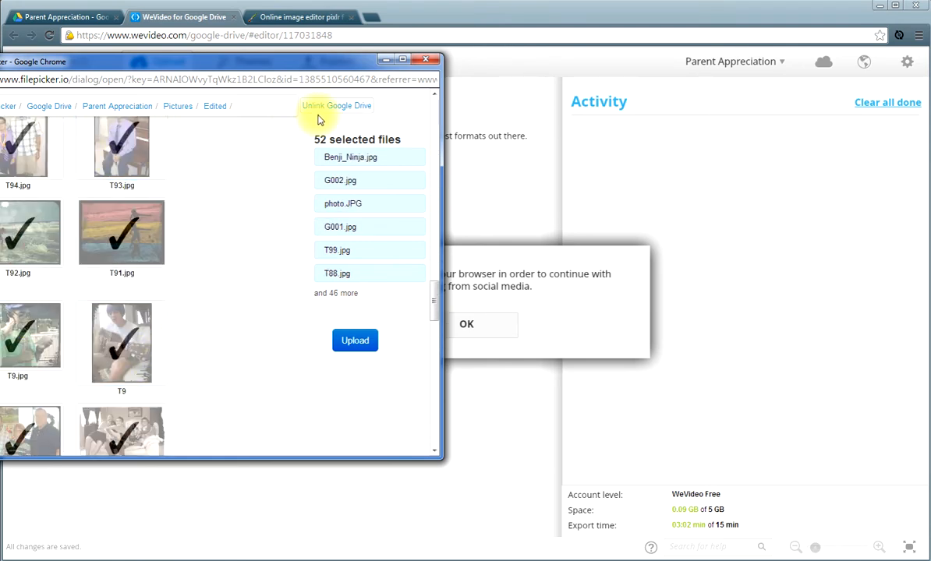
left_click(426, 63)
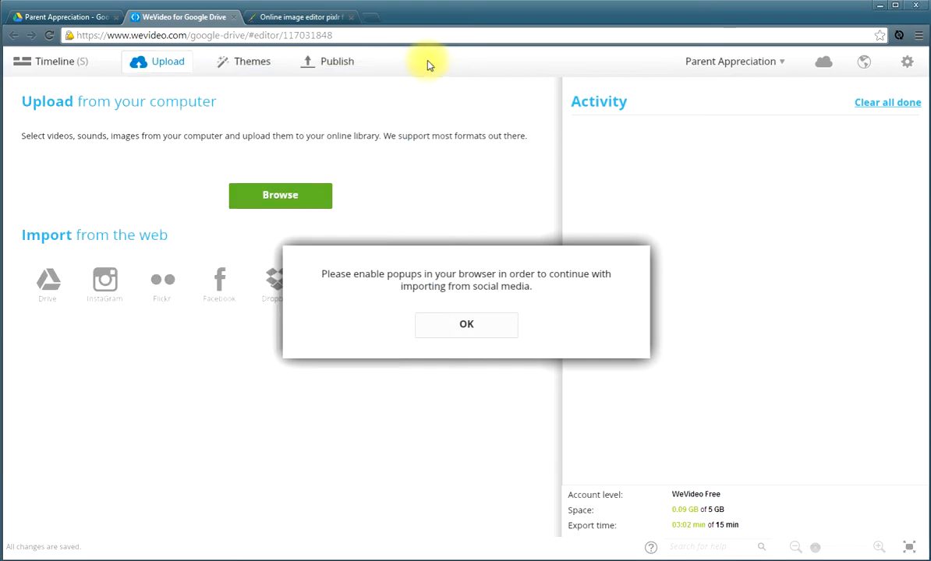
left_click(464, 325)
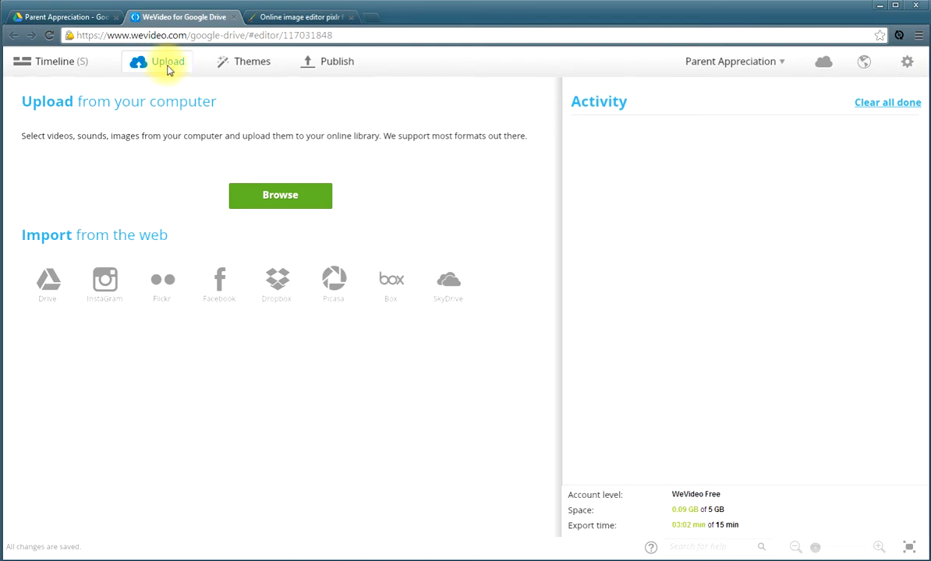
Import Benji_Ninja.jpg from the Parent Appreciation > Pictures > Edited folder in Google Drive.
left_click(46, 281)
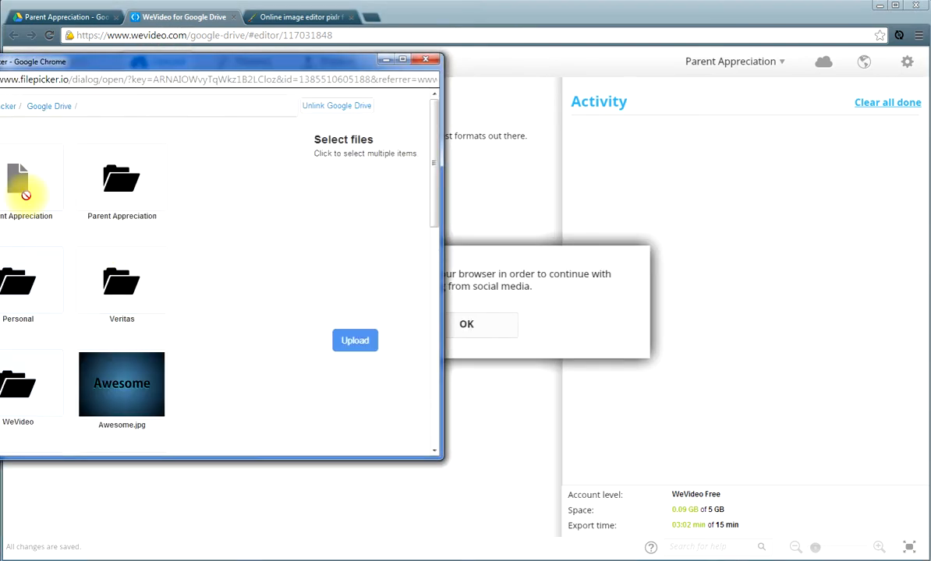
left_click(107, 195)
left_click(114, 178)
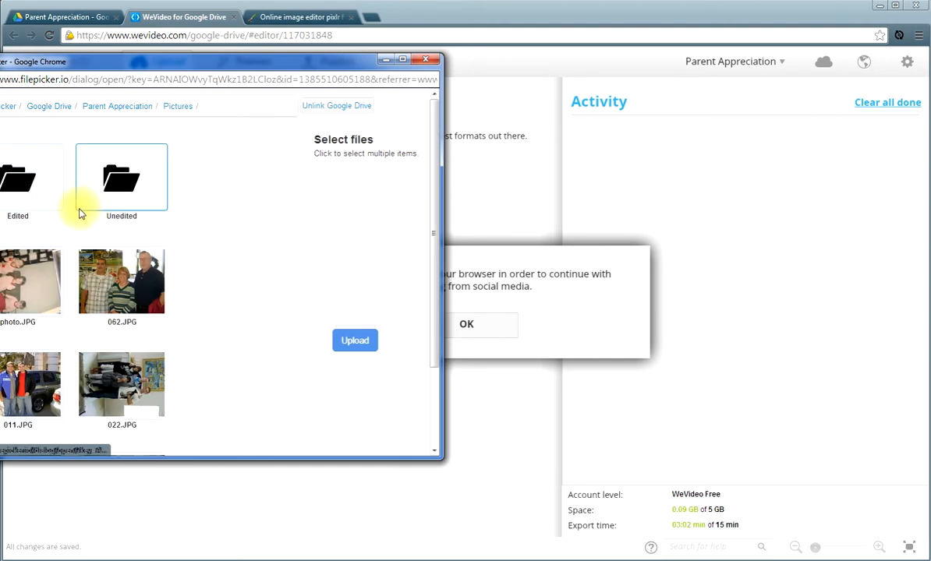
left_click(28, 195)
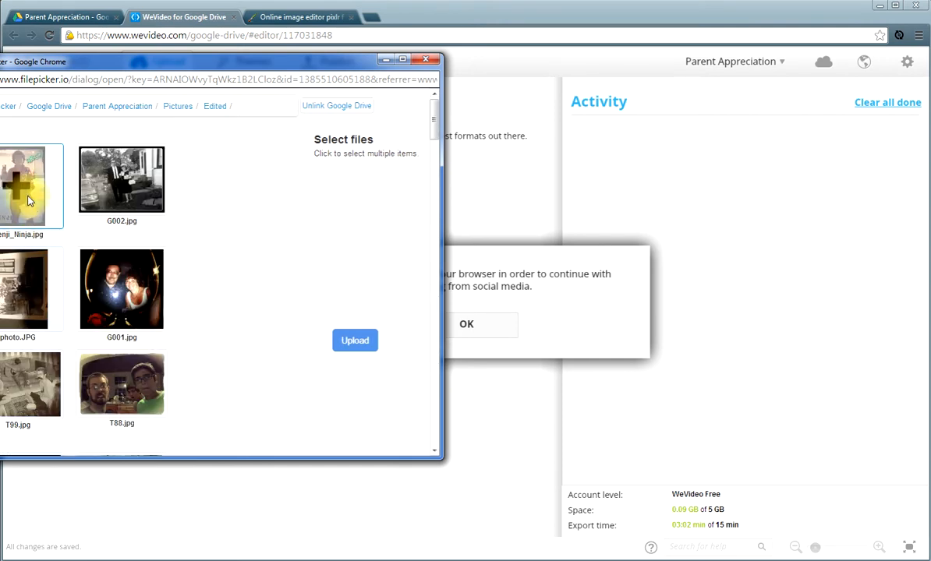
left_click(23, 187)
left_click(370, 343)
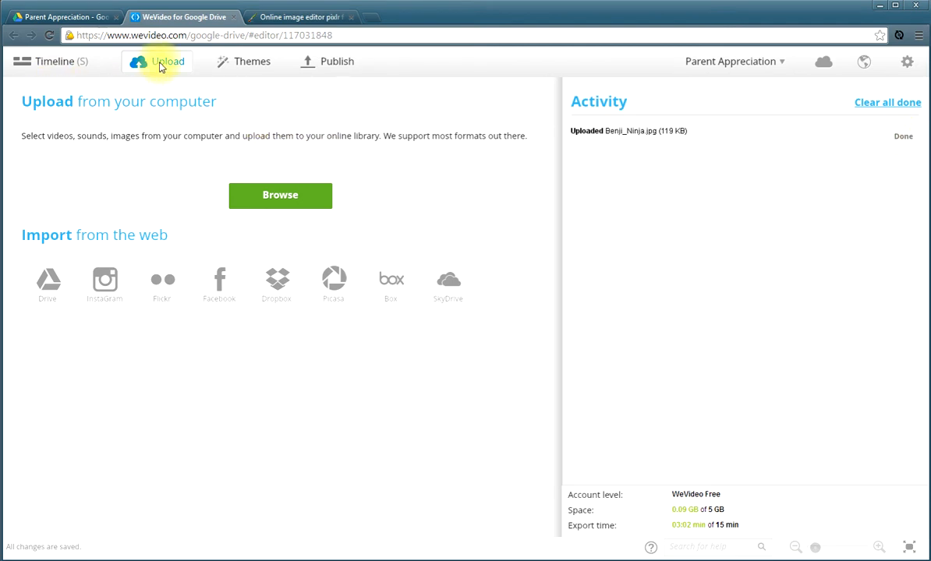
Return to the timeline, look through the image media and preview the Benji_Ninja photo.
left_click(56, 67)
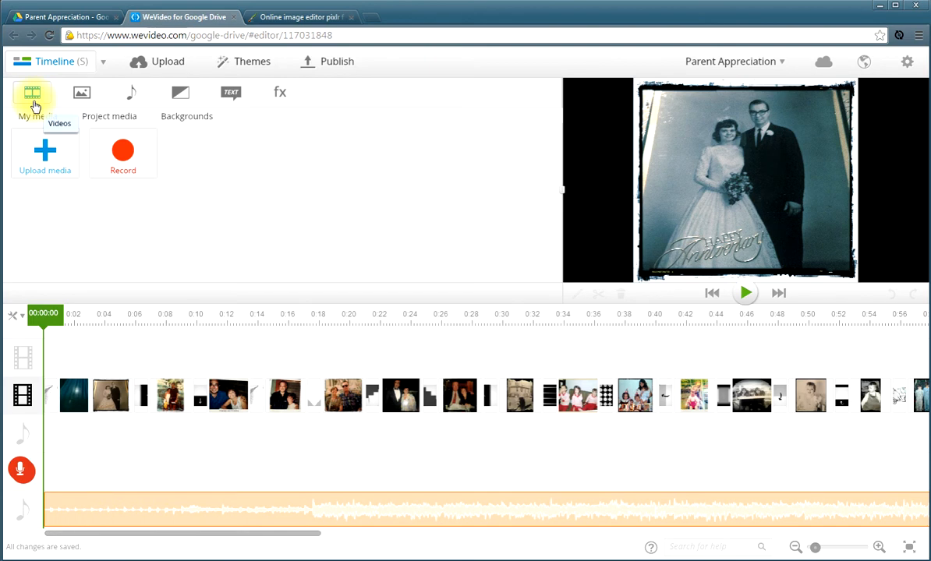
left_click(83, 94)
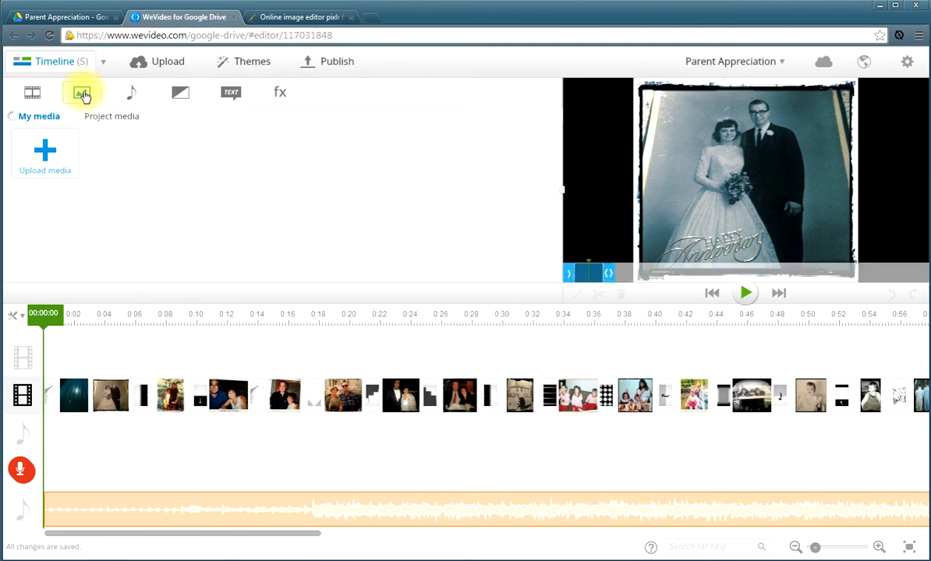
scroll(364, 195, "down", 1)
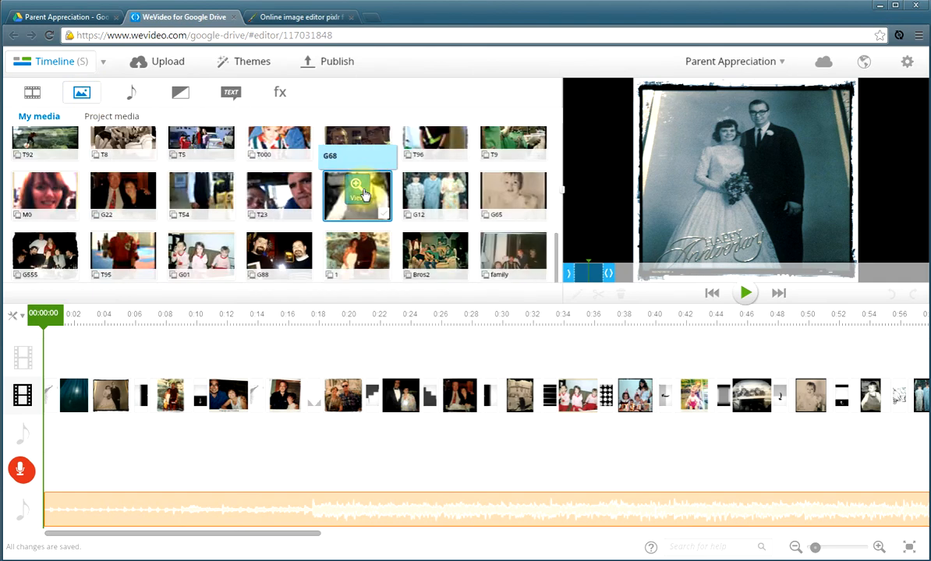
scroll(199, 165, "up", 5)
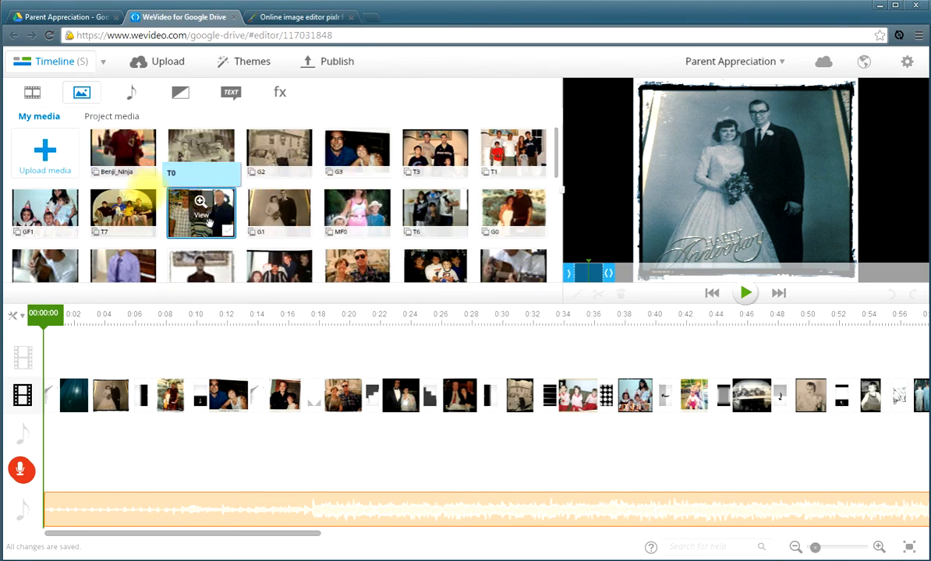
left_click(123, 152)
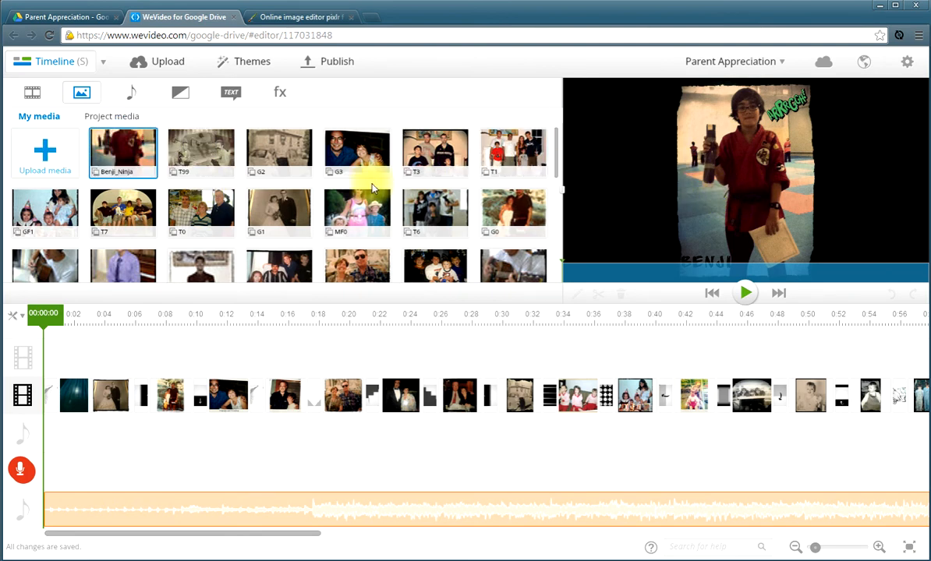
scroll(364, 188, "down", 5)
scroll(359, 196, "up", 5)
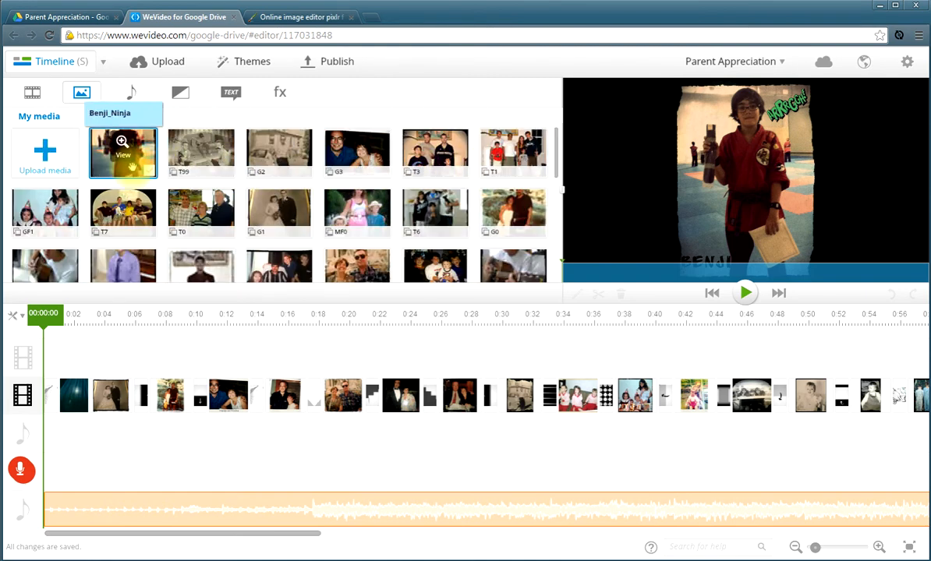
Play the video from about 0:01 to about 0:15 to review the opening clips and transitions.
left_click(308, 507)
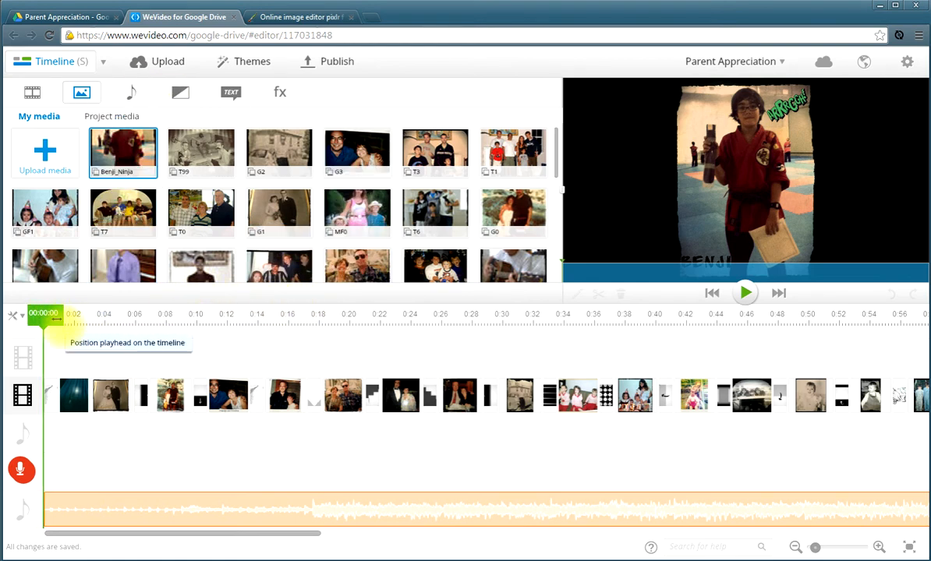
left_click_drag(46, 316, 69, 323)
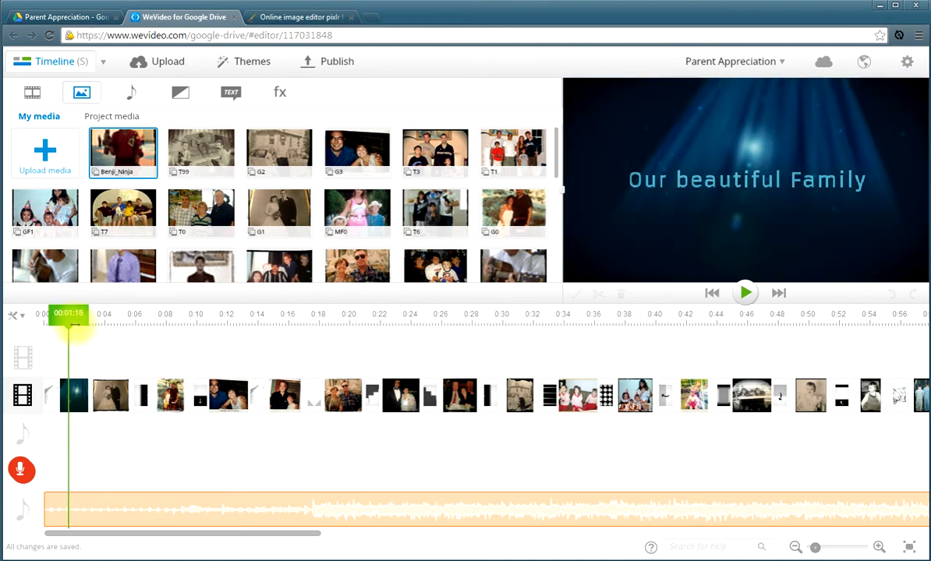
key("space")
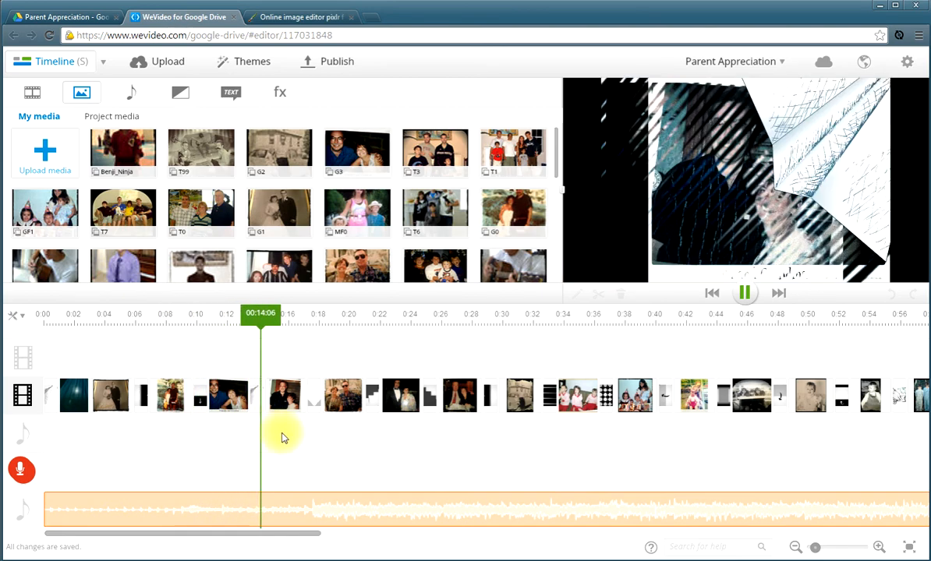
key("space")
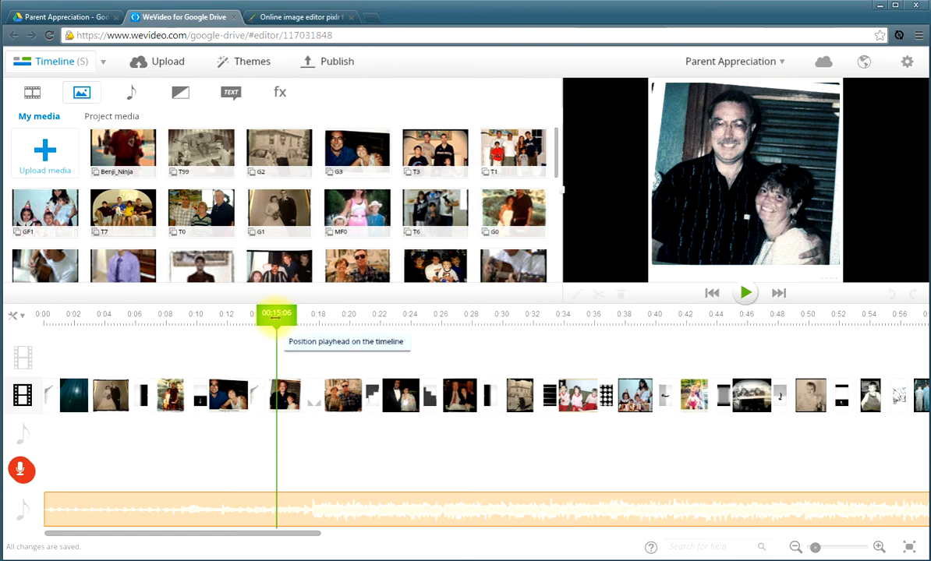
Lengthen the G1 wedding photo clip to about 12 seconds and move the playhead back to about 00:05:10.
left_click(118, 400)
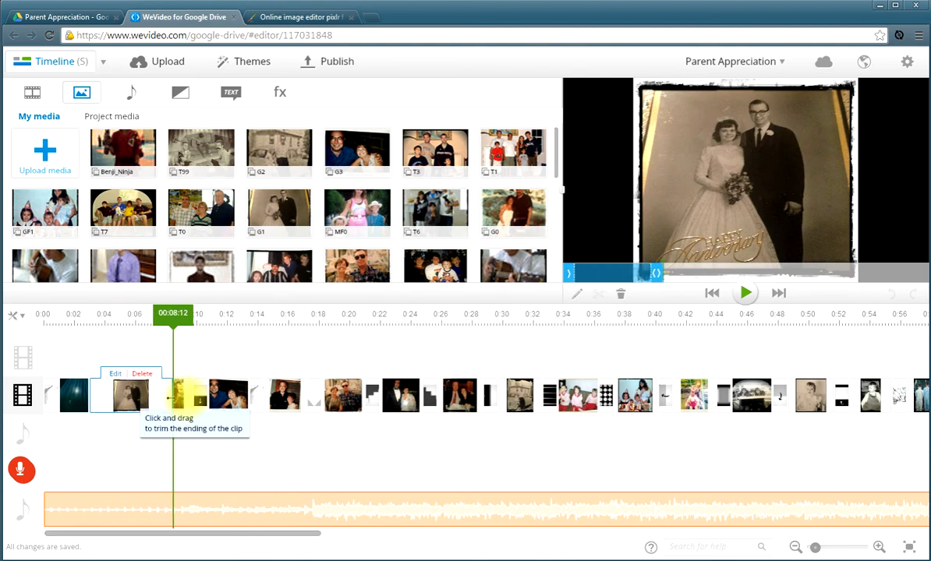
left_click_drag(170, 398, 259, 395)
left_click(227, 317)
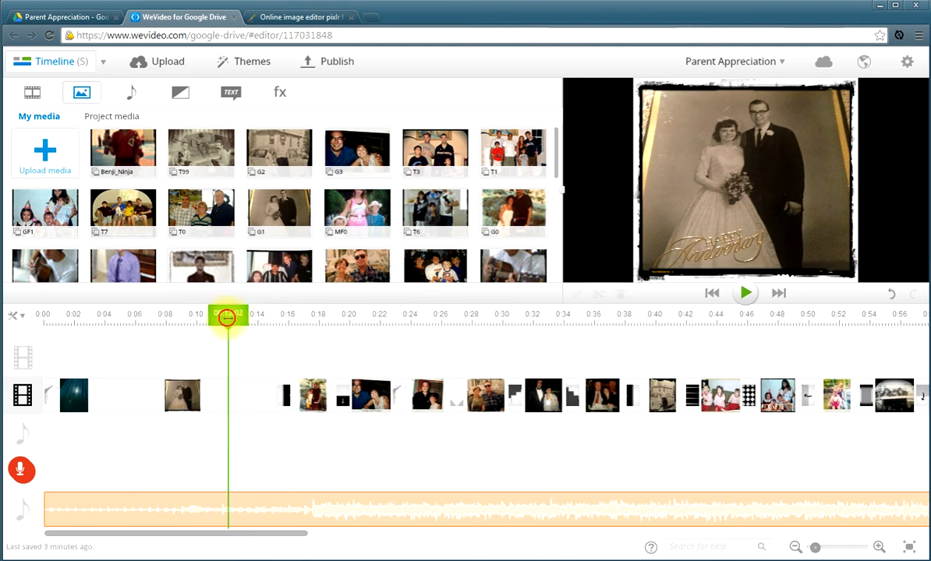
left_click_drag(227, 318, 125, 317)
Trim the end of the G1 wedding photo clip back to about 00:05:18 on the timeline.
left_click(197, 418)
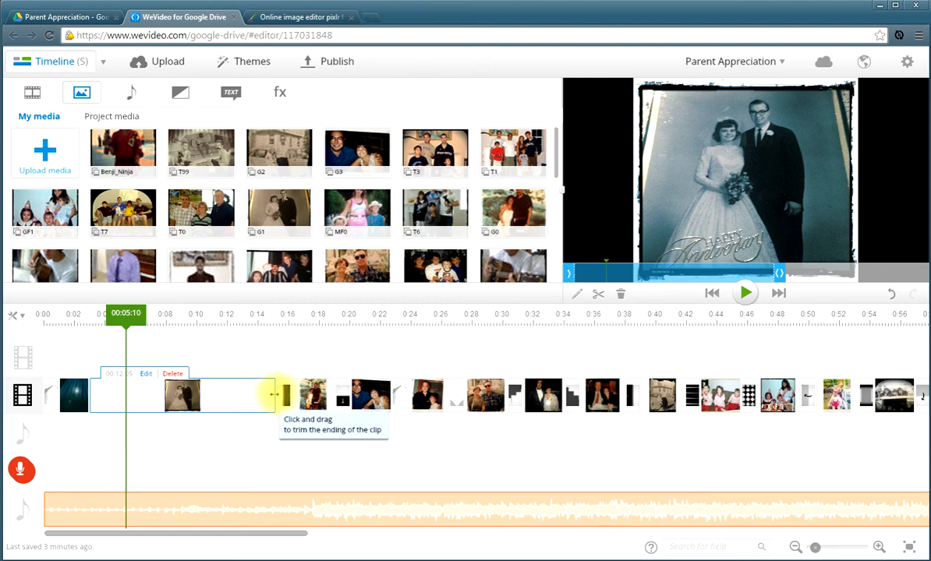
left_click_drag(273, 395, 169, 399)
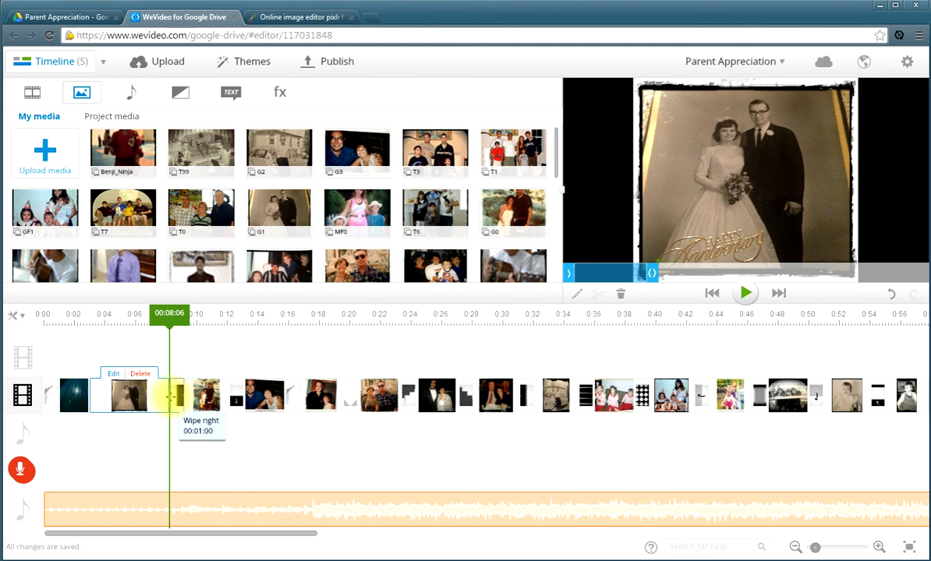
left_click_drag(166, 395, 122, 399)
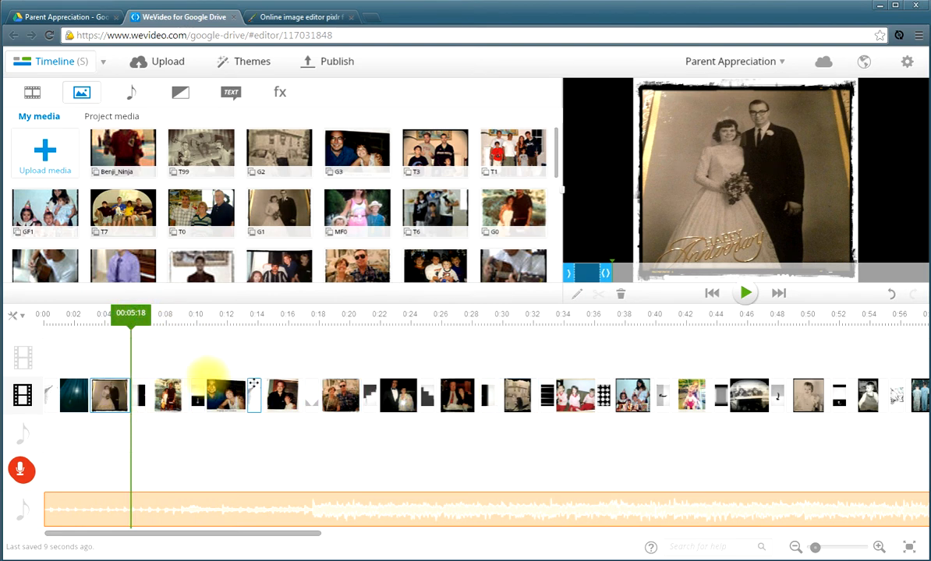
Try the Paper planes transition effect after the G1 wedding photo and play it from about 00:05:03 to 00:07:10.
left_click(179, 97)
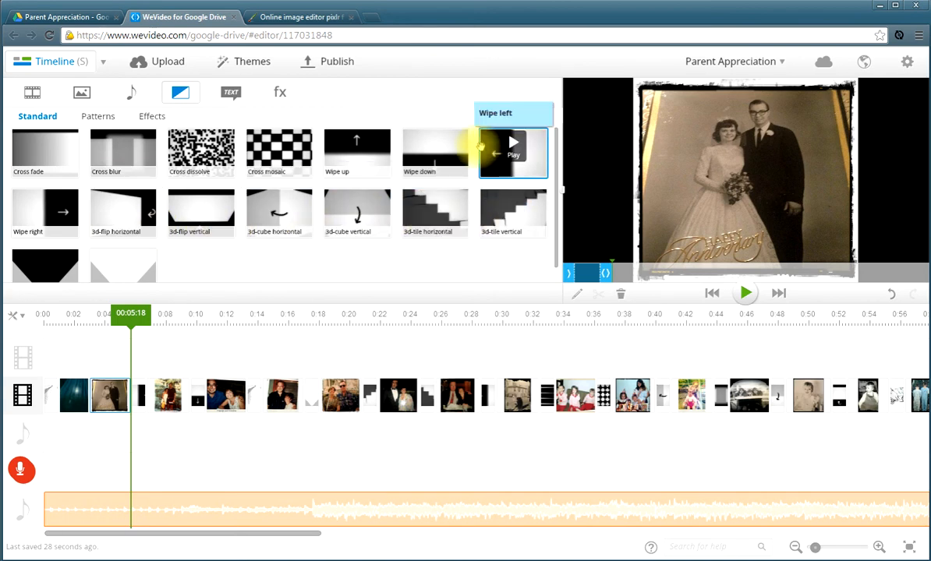
left_click(152, 116)
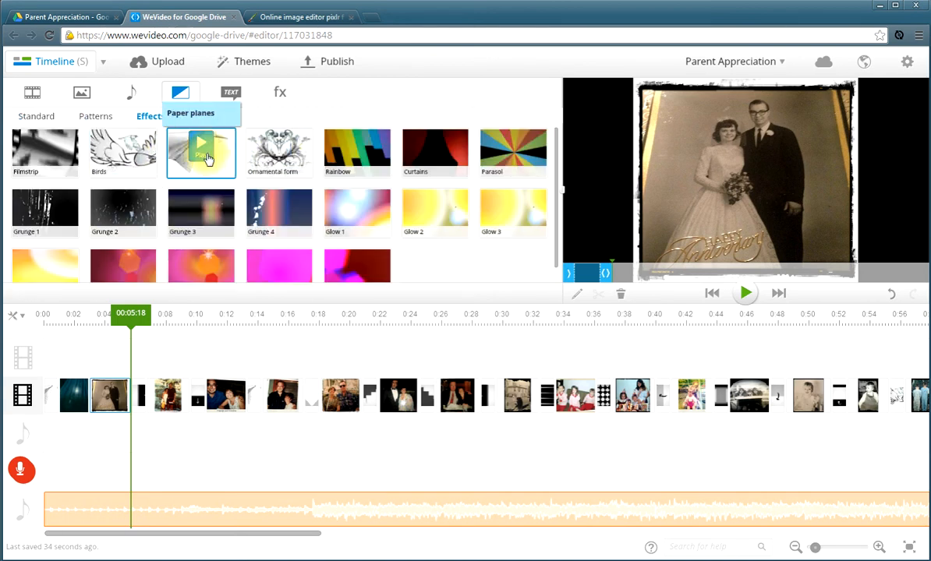
left_click_drag(205, 159, 164, 403)
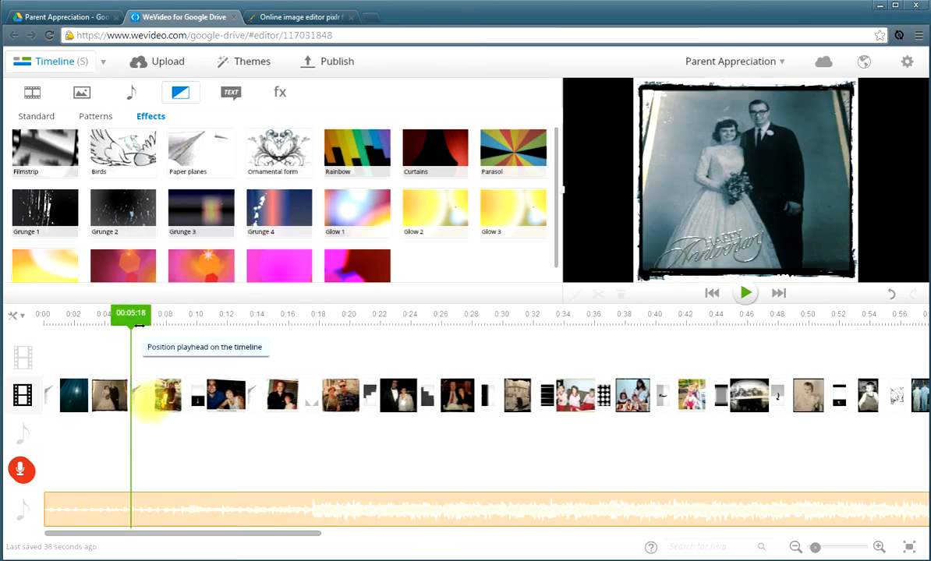
left_click_drag(134, 327, 121, 323)
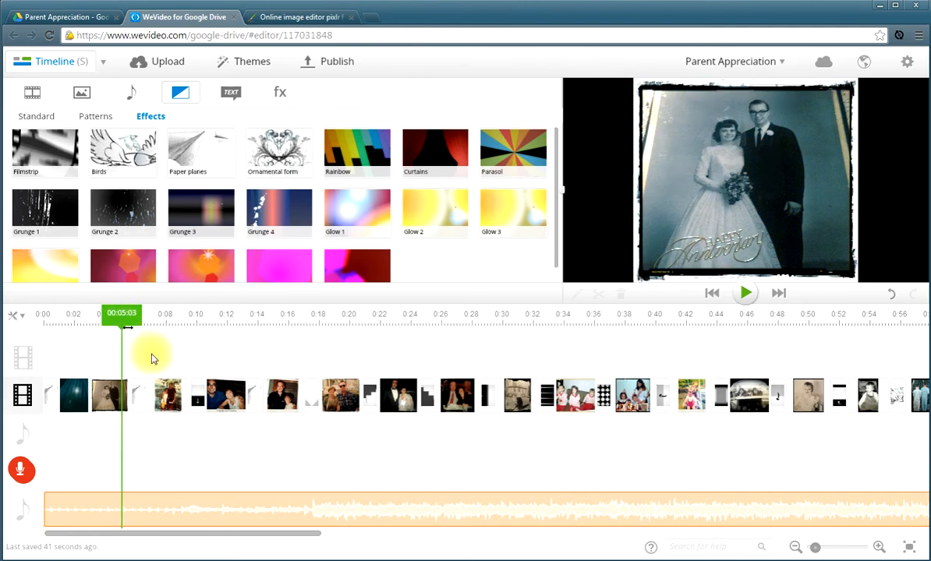
key("space")
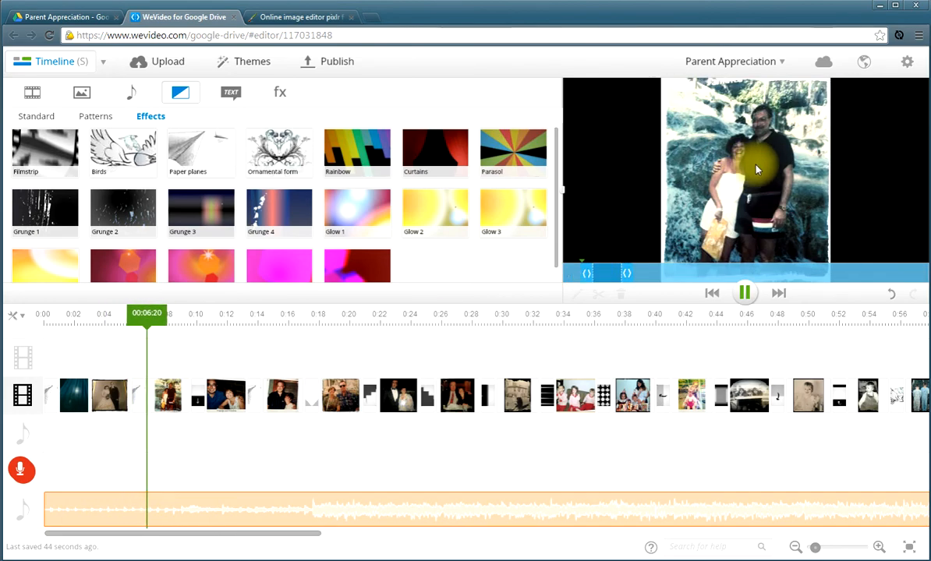
key("space")
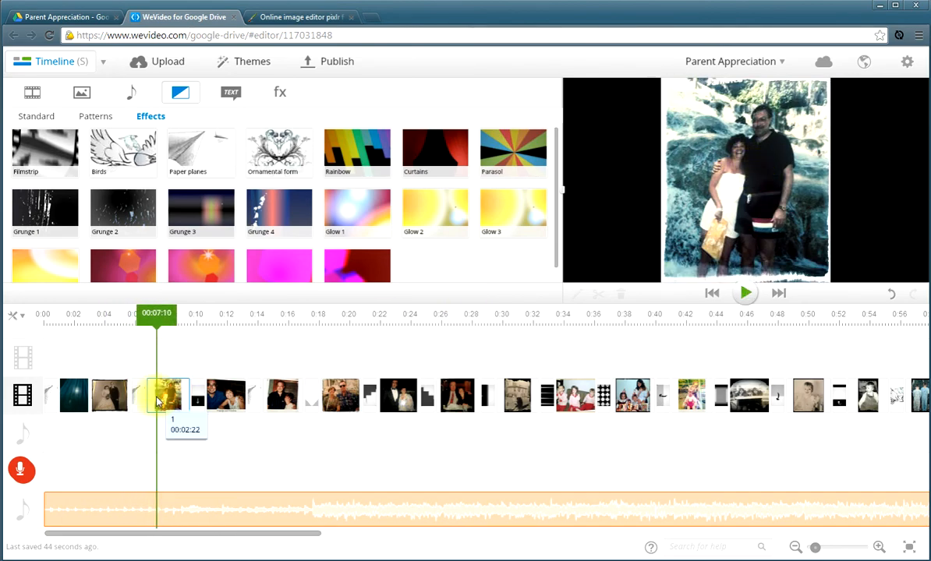
Play the original transition after the G1 wedding photo from about 00:05:11 to 00:07:08.
left_click(151, 318)
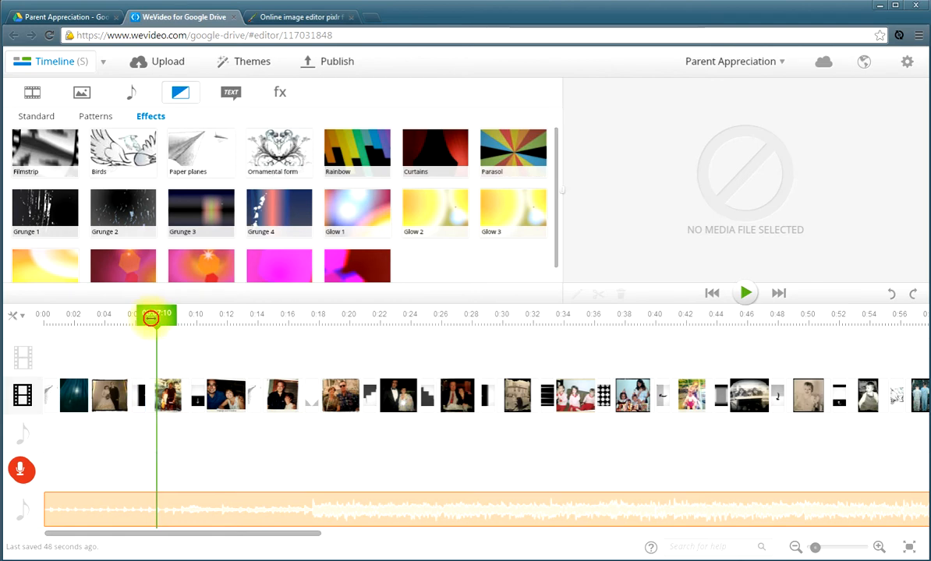
left_click_drag(151, 318, 127, 318)
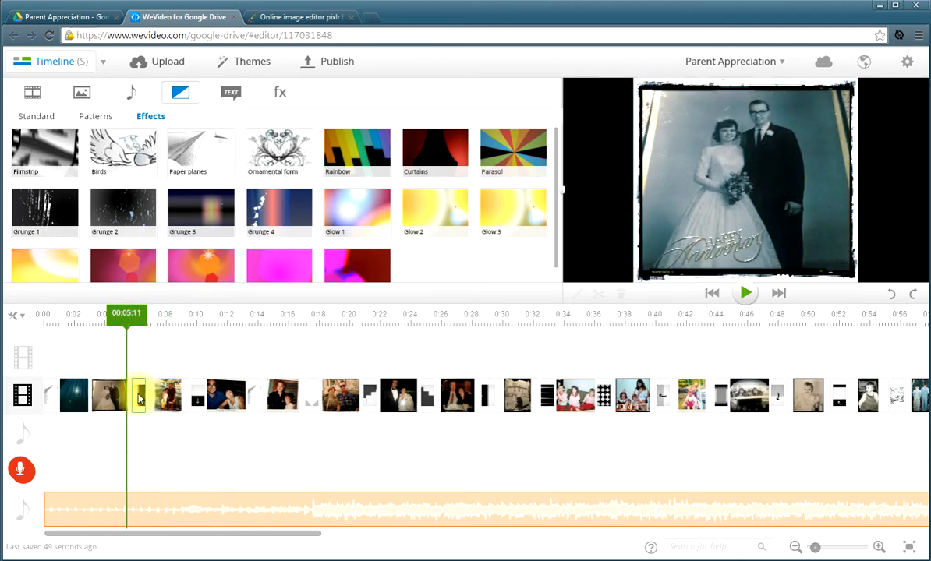
key("space")
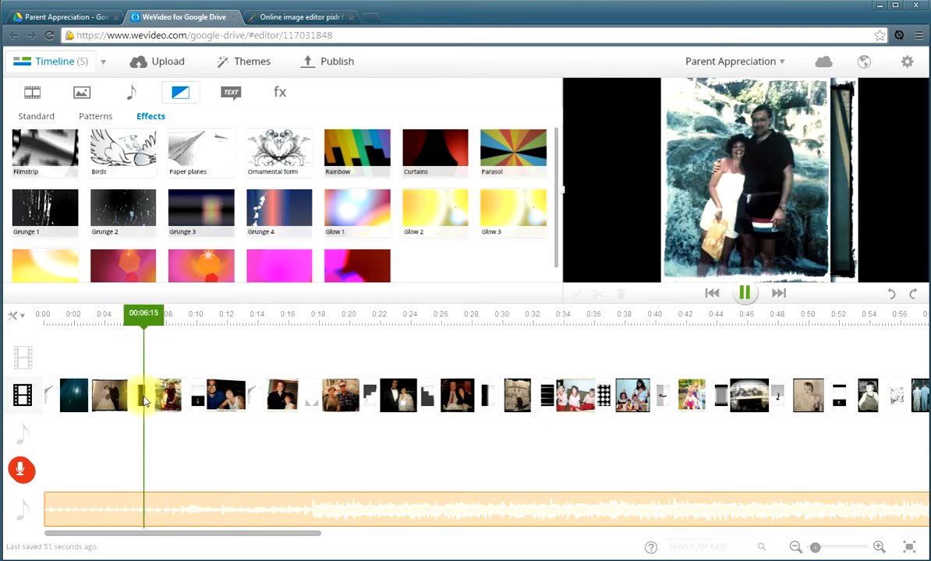
key("space")
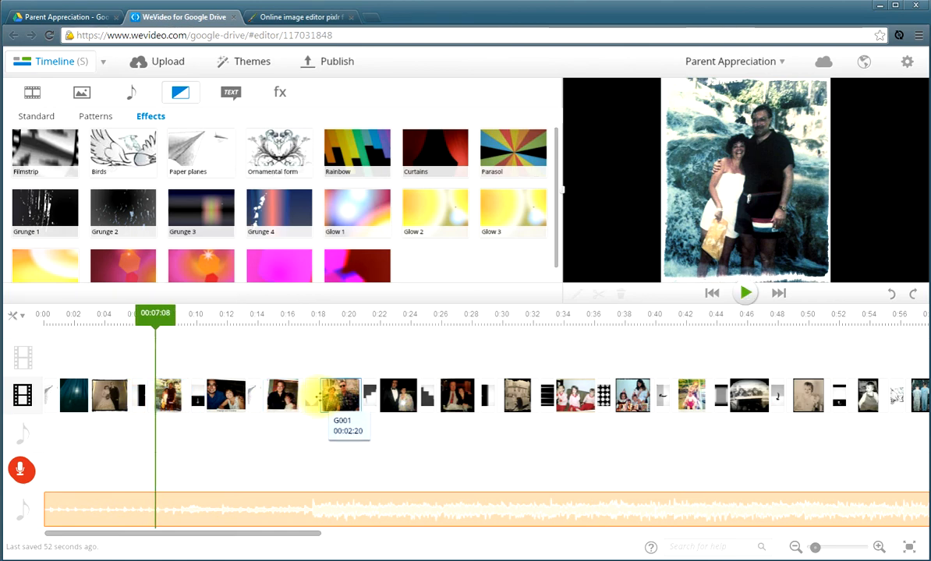
Scrub the playhead forward to about 00:14:12 and look over the neighbouring clips and transitions.
left_click(161, 327)
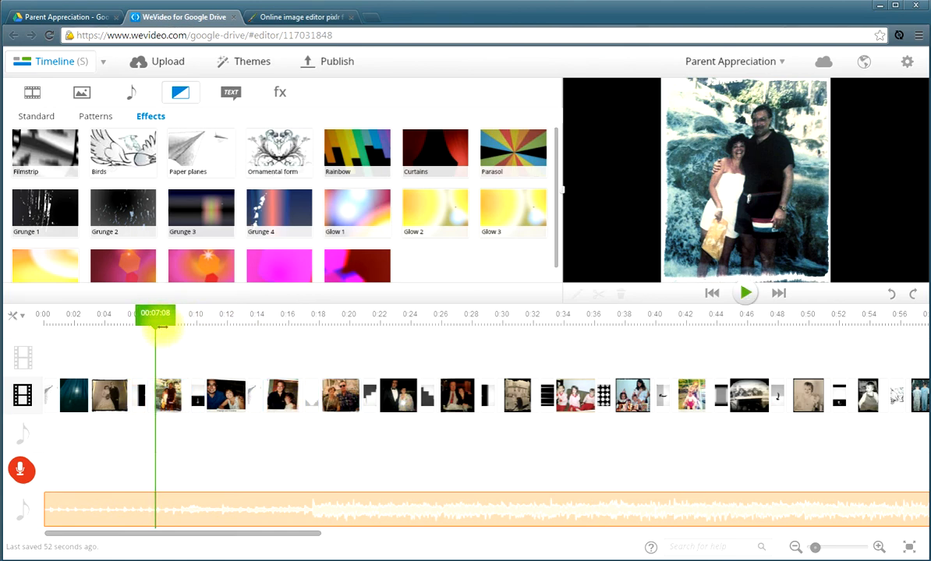
left_click_drag(161, 316, 273, 336)
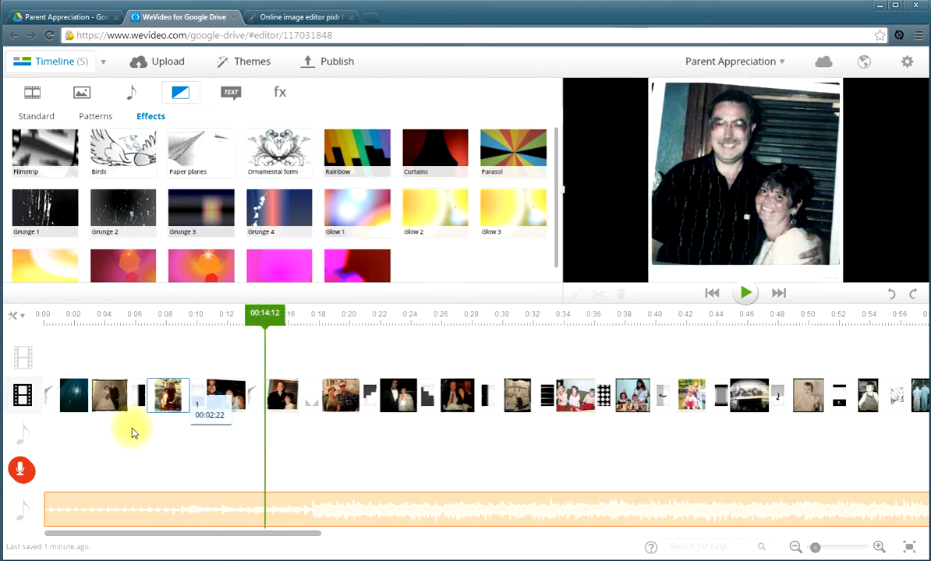
left_click(82, 508)
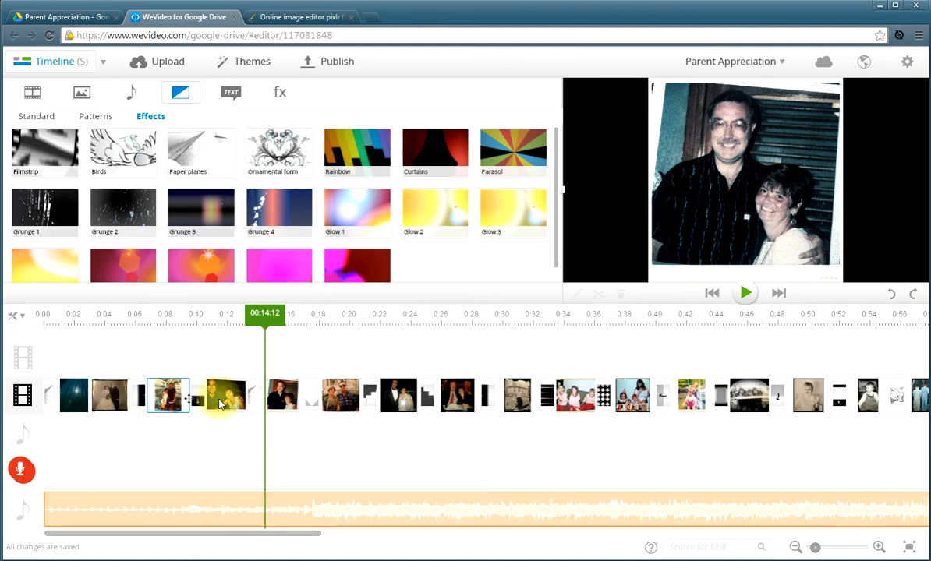
left_click_drag(396, 401, 460, 390)
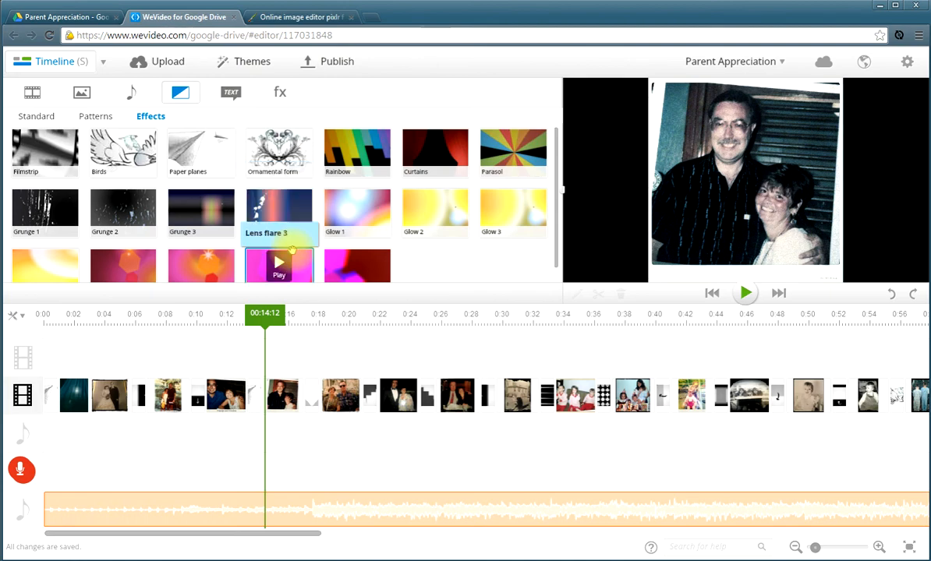
Apply the Vintage theme to the video and play the opening up to about 00:09:17.
left_click(249, 67)
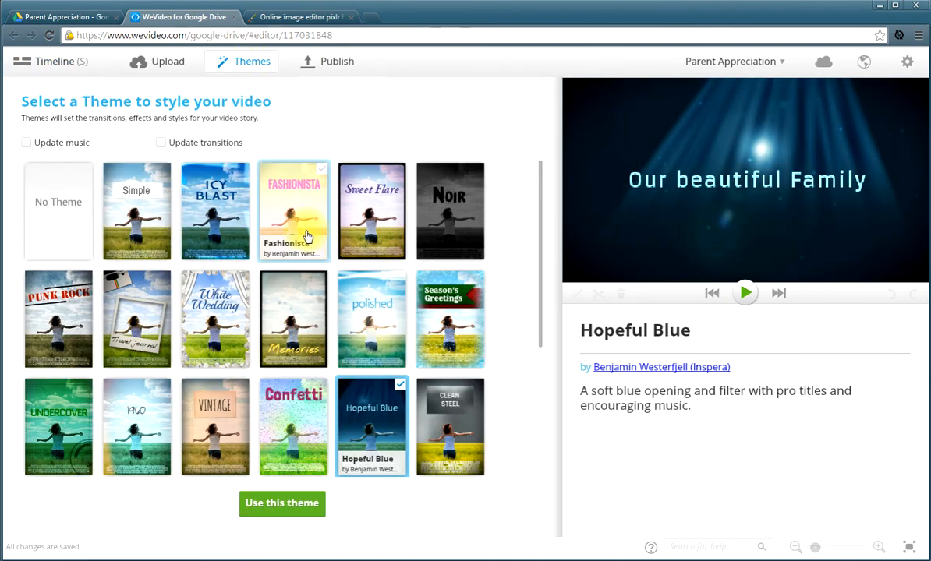
scroll(306, 238, "down", 3)
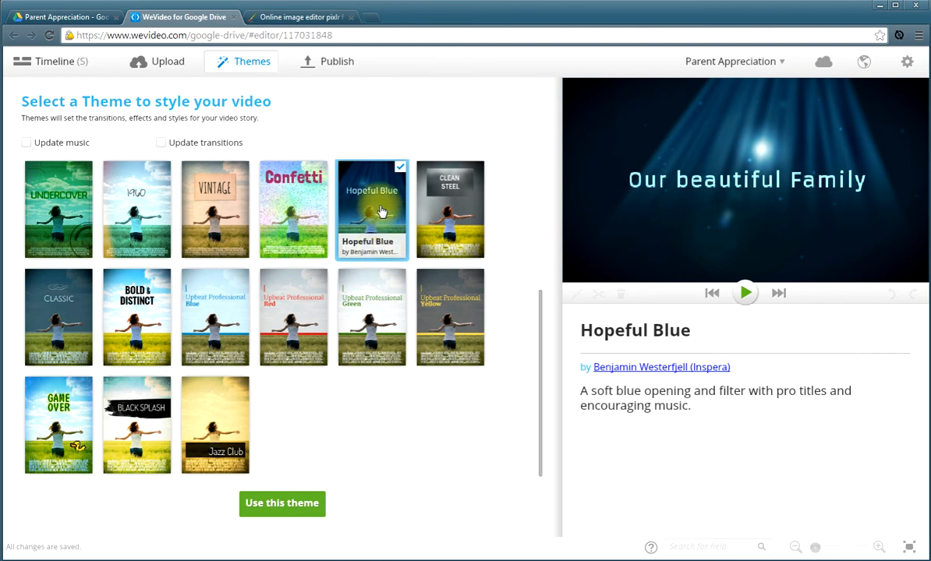
scroll(382, 249, "up", 3)
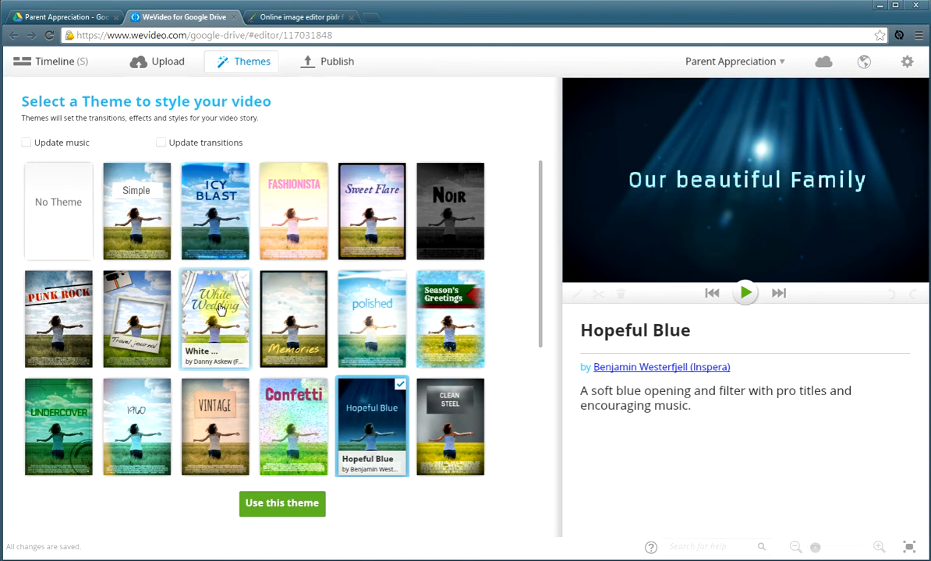
left_click(215, 421)
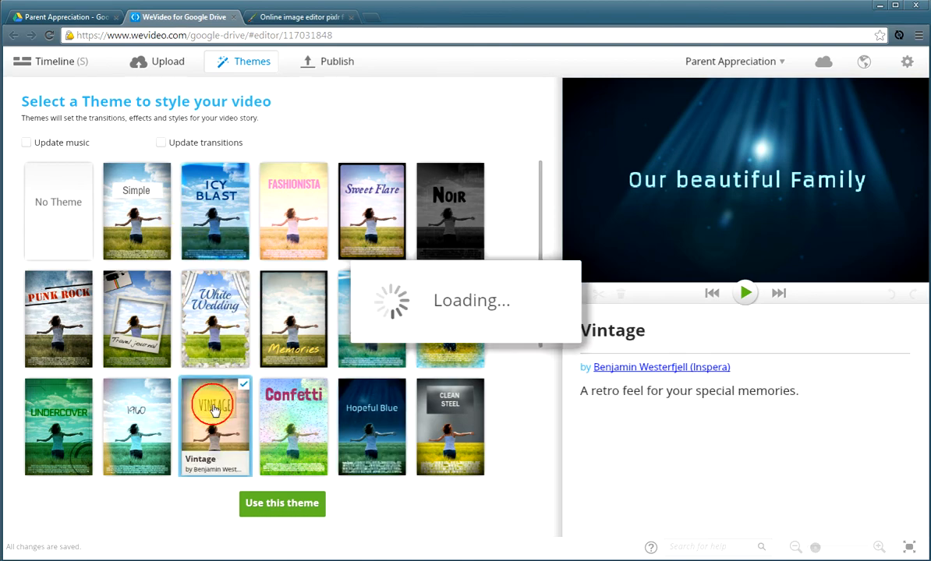
scroll(278, 376, "down", 3)
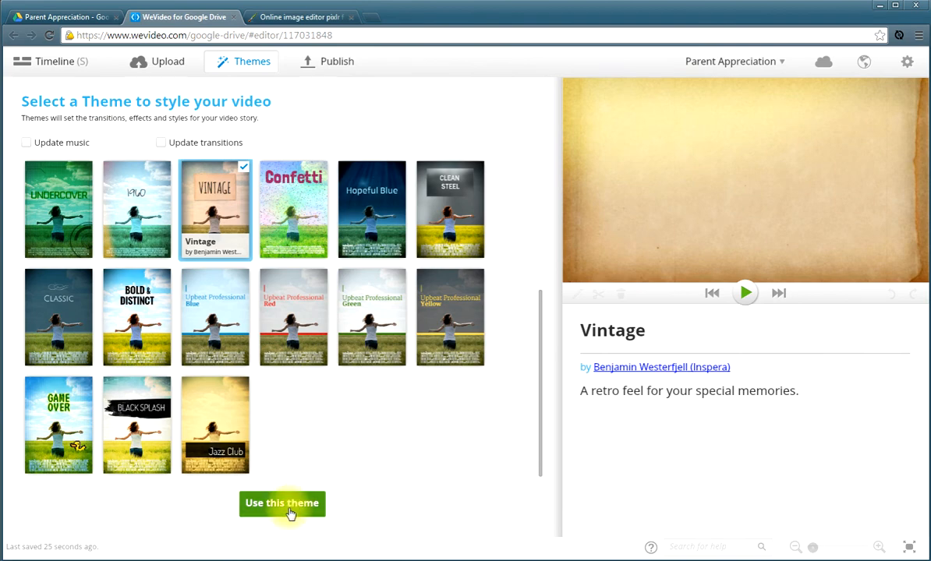
left_click(285, 506)
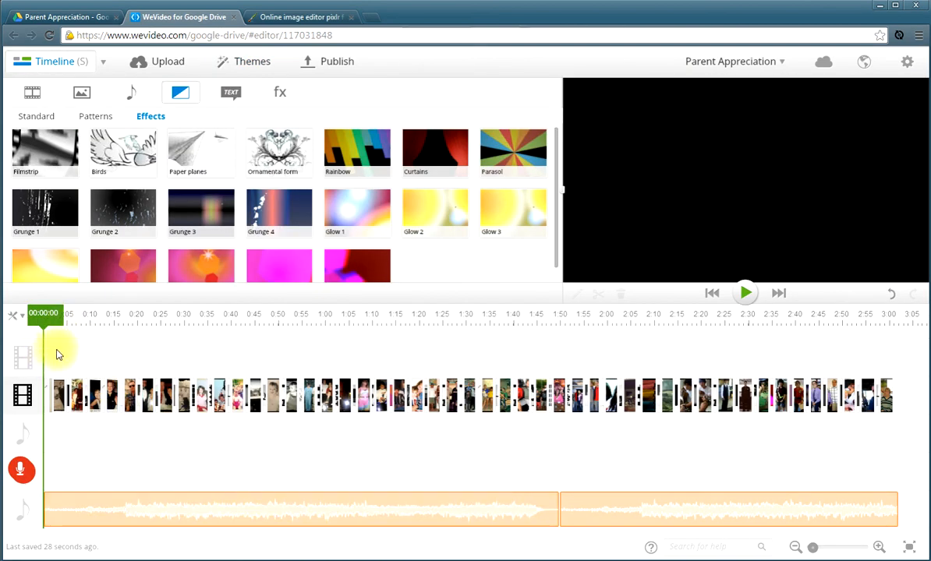
key("space")
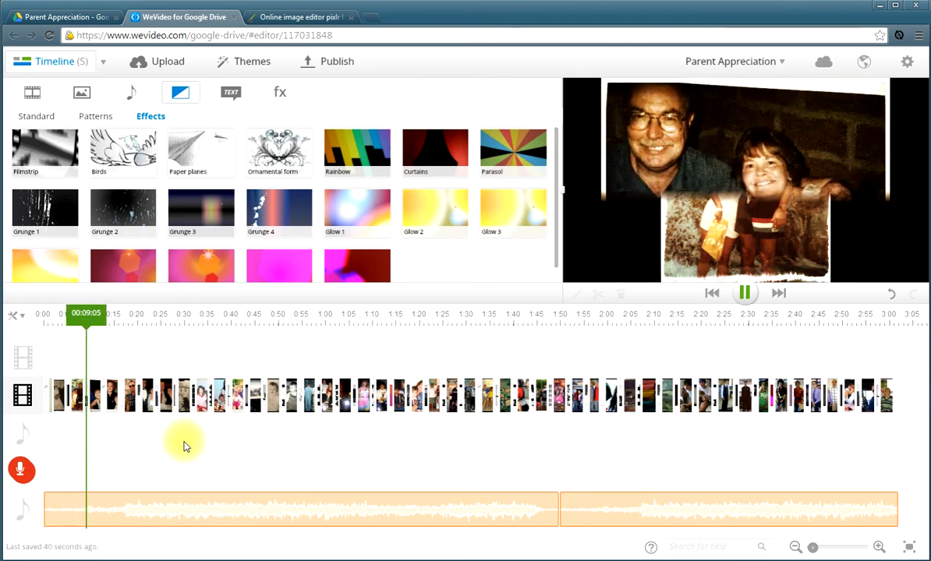
left_click(658, 190)
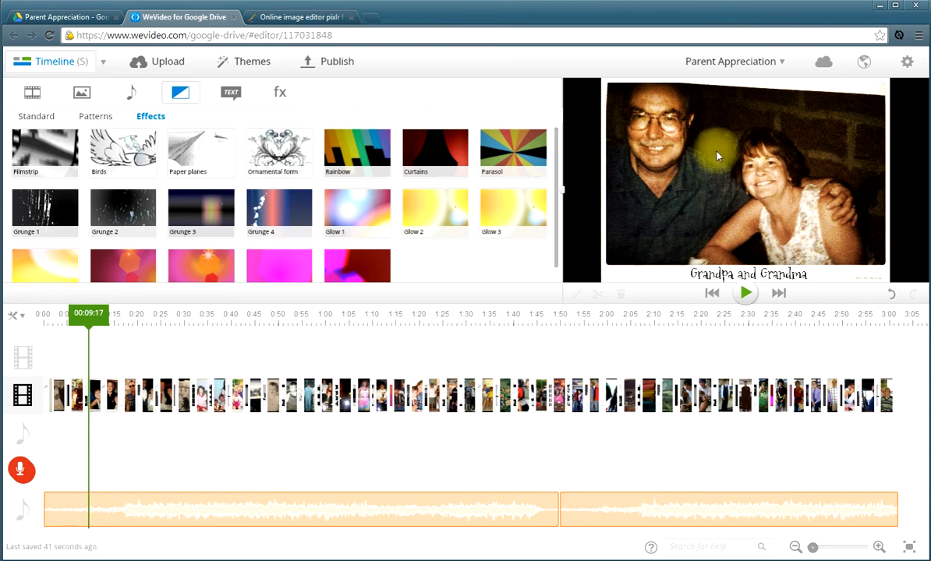
Switch the video's theme back to Hopeful Blue, leaving the music and transition updates off.
left_click(260, 64)
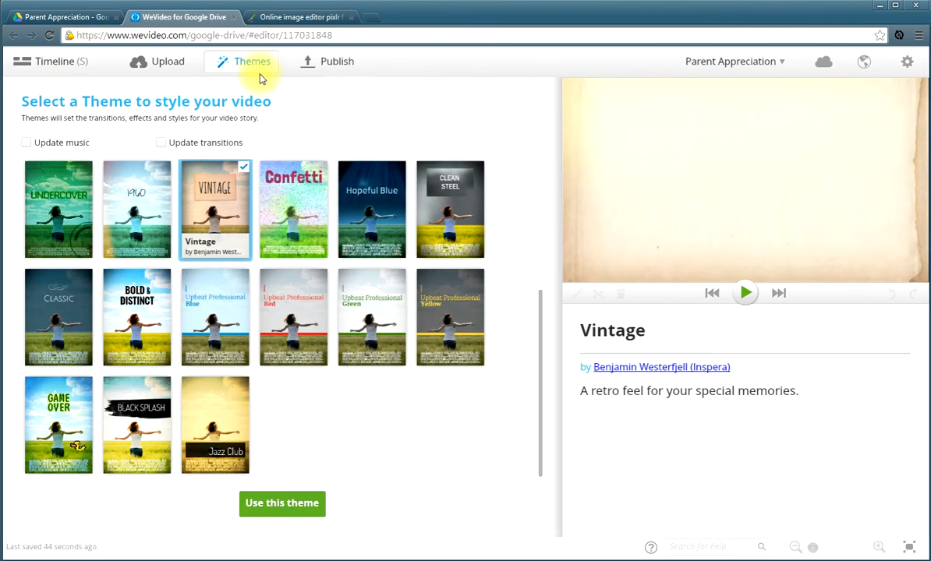
left_click(365, 207)
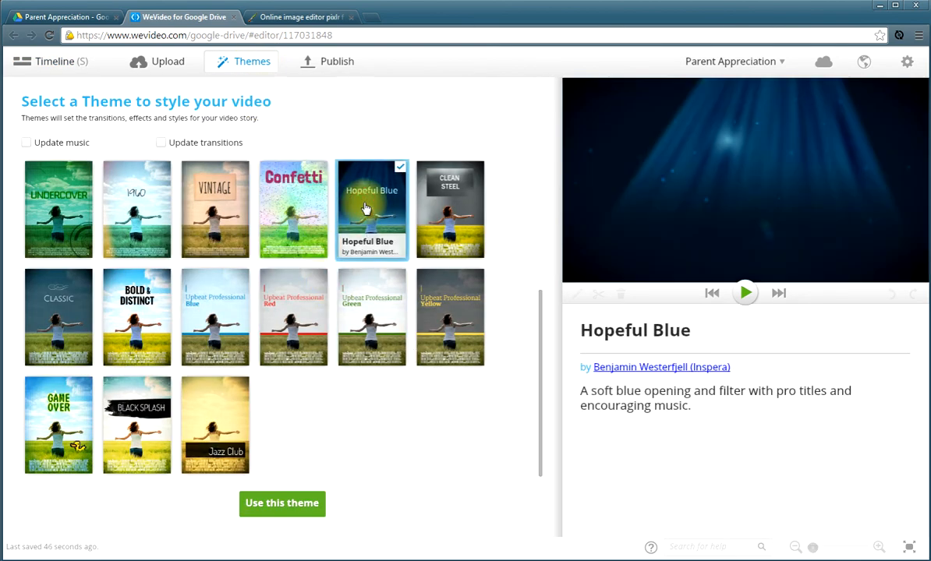
left_click(297, 504)
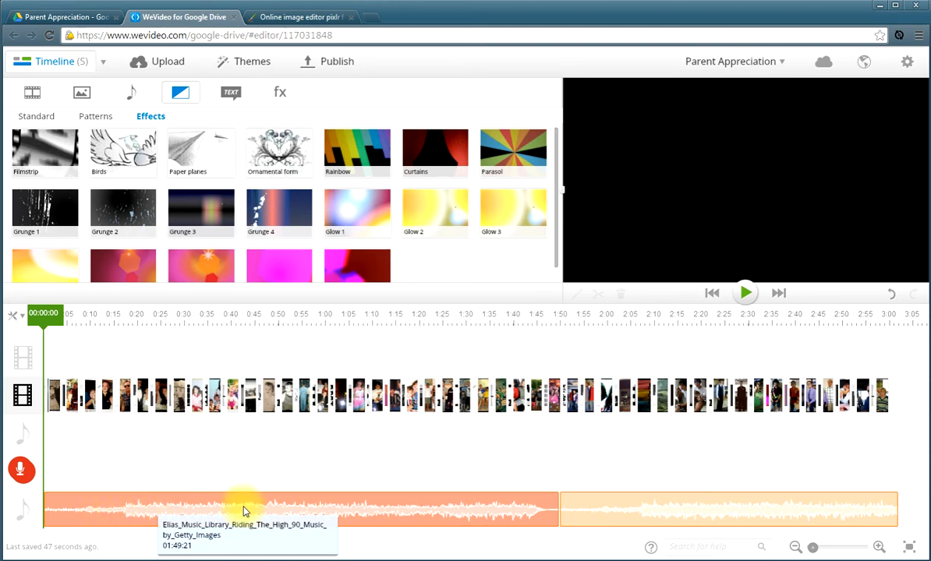
Delete both music clips from the audio track of the timeline.
left_click(426, 506)
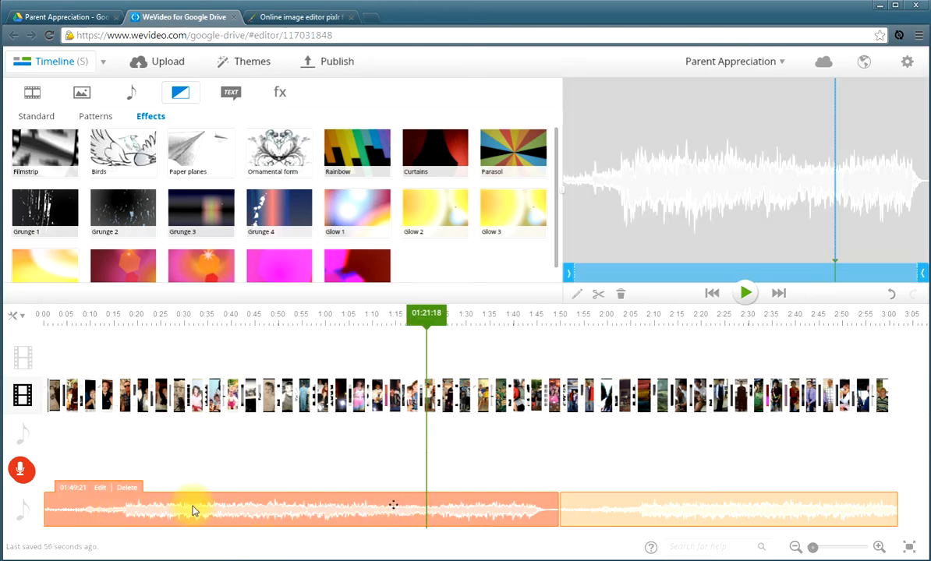
left_click(122, 489)
left_click(634, 506)
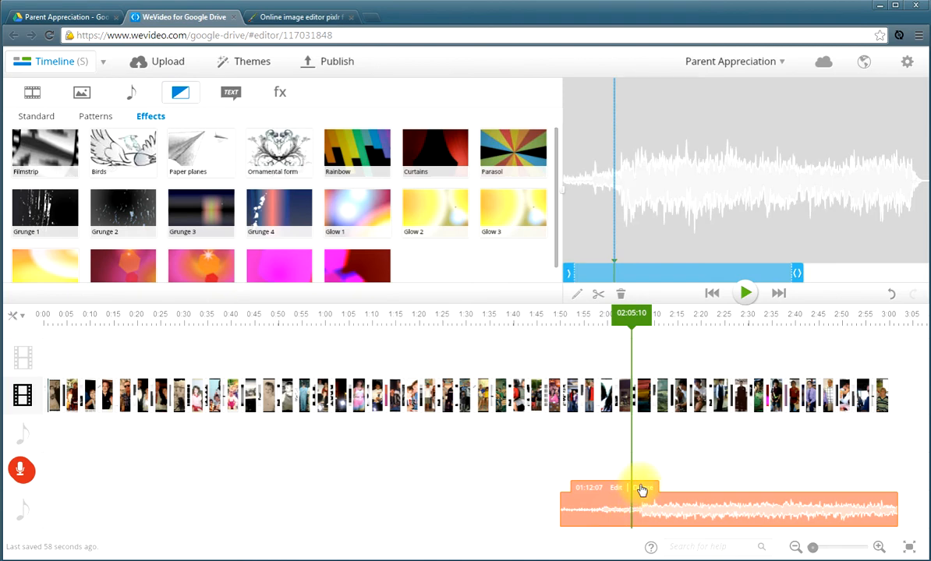
left_click(642, 491)
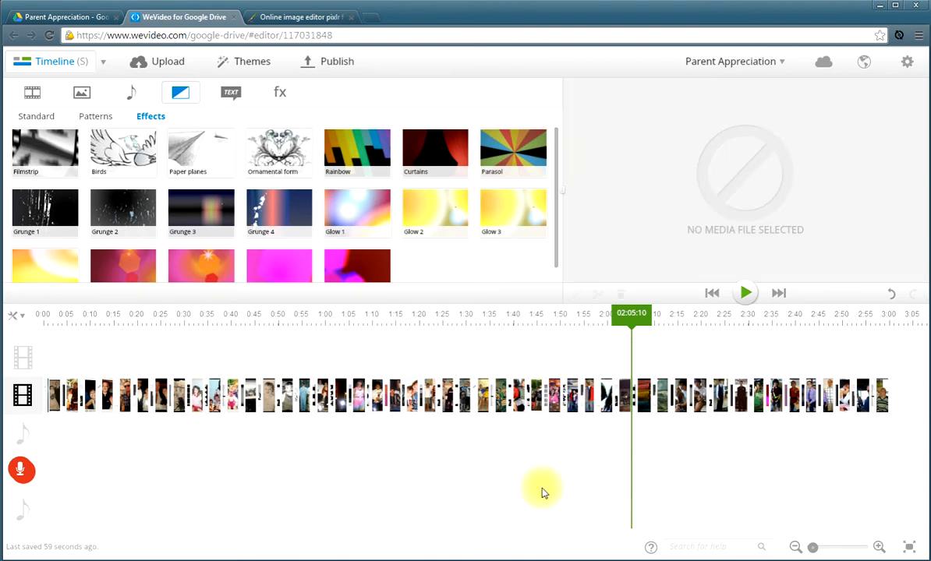
Apply the Punk Rock theme to the video and play the opening up to about 00:04:17.
left_click(244, 70)
scroll(312, 343, "up", 3)
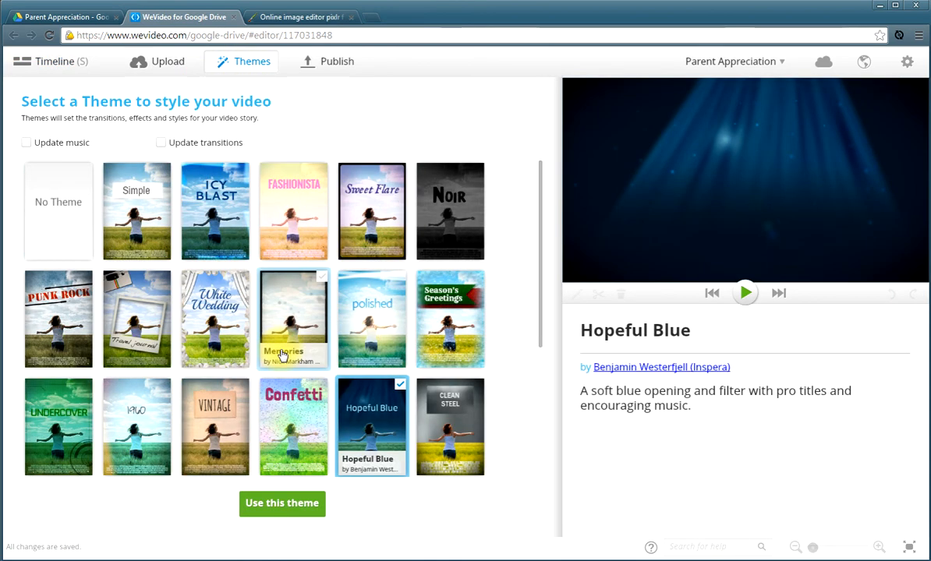
left_click(59, 310)
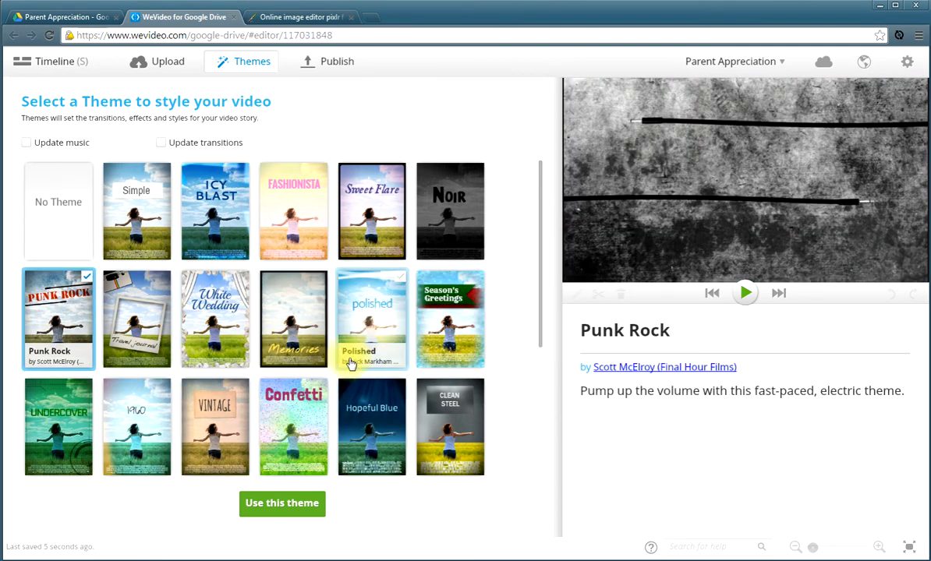
left_click(307, 508)
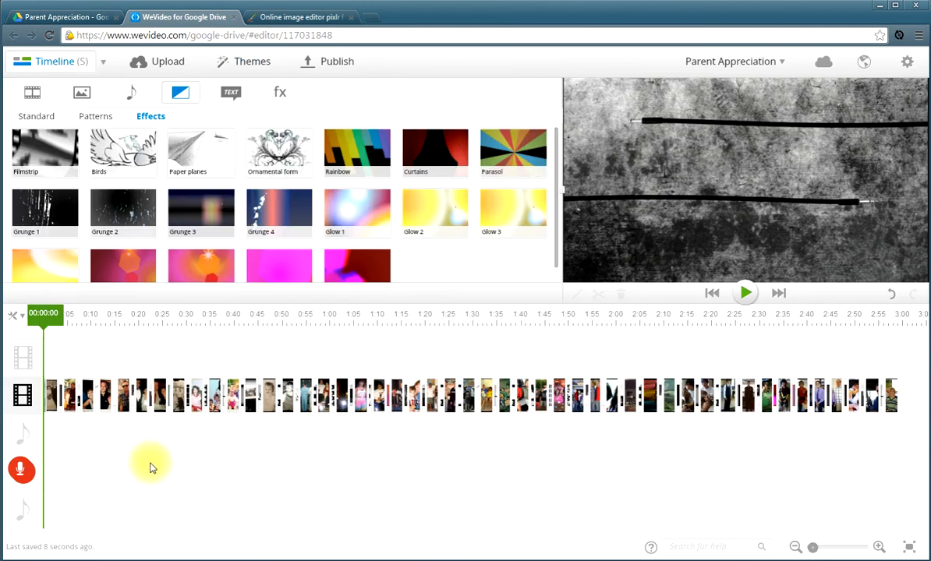
key("space")
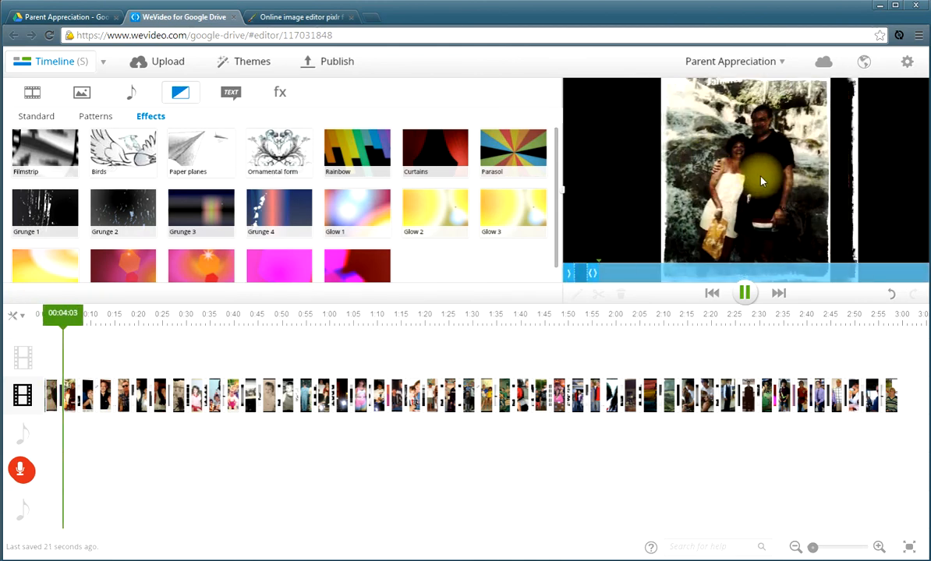
key("space")
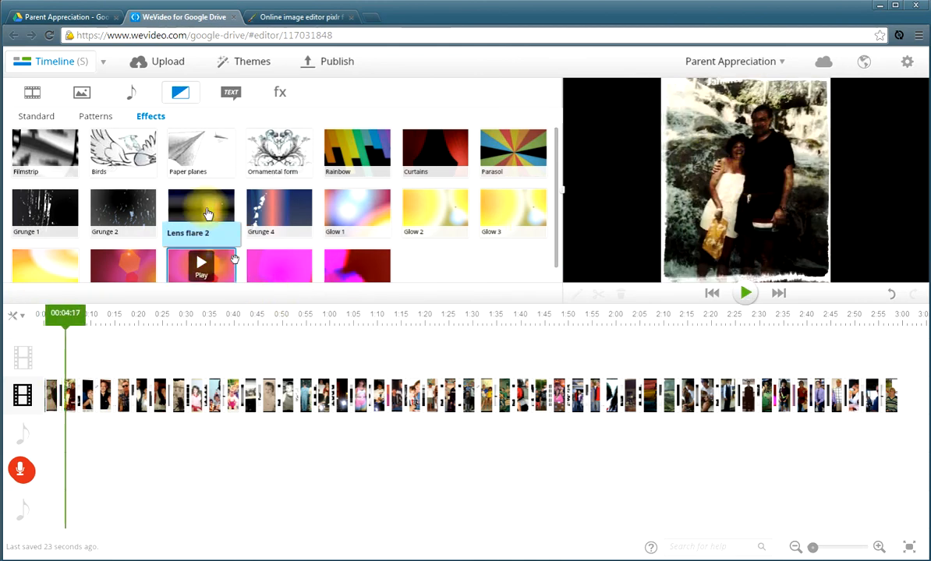
Browse the Action and Party categories of the music library and check the Circus track.
left_click(134, 95)
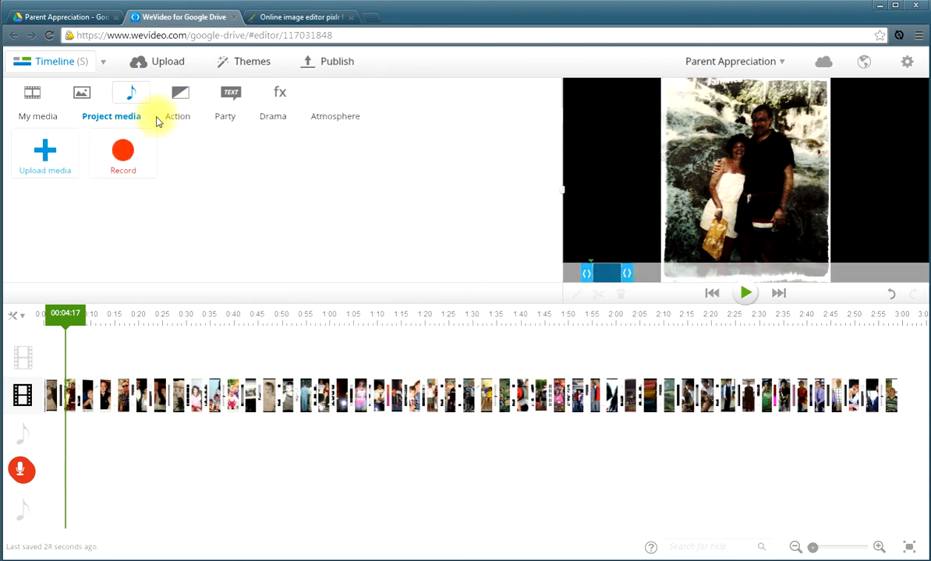
left_click(176, 118)
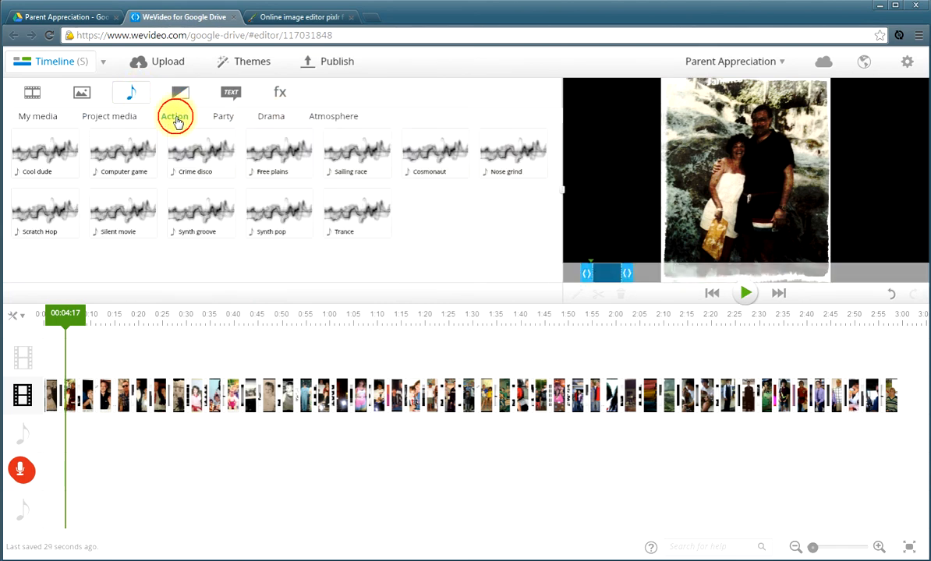
left_click(221, 118)
mouse_move(279, 148)
left_mouse_down()
mouse_move(162, 462)
mouse_move(98, 512)
mouse_move(250, 170)
mouse_move(291, 125)
mouse_move(285, 151)
left_mouse_up()
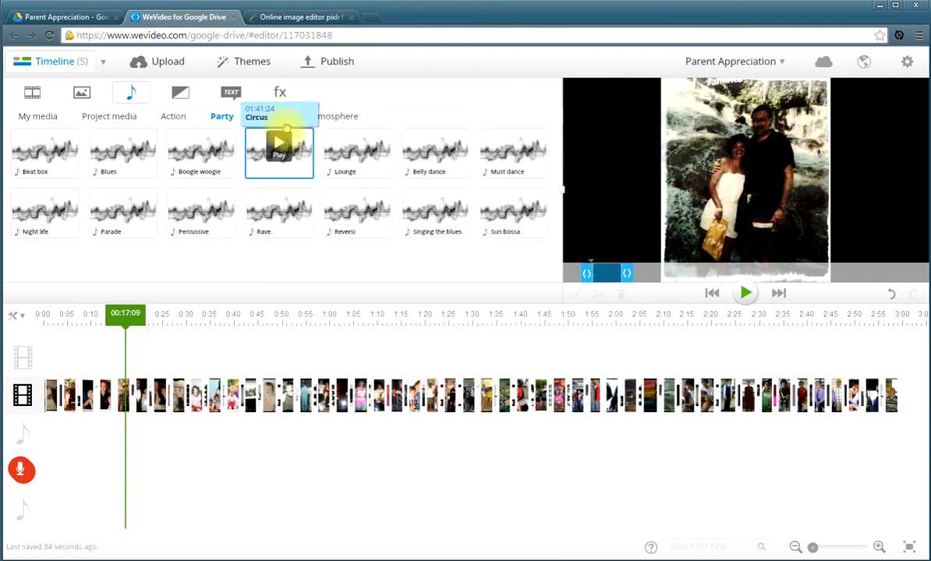
Try to reapply the Punk Rock theme to the video with the music update turned on.
left_click(249, 63)
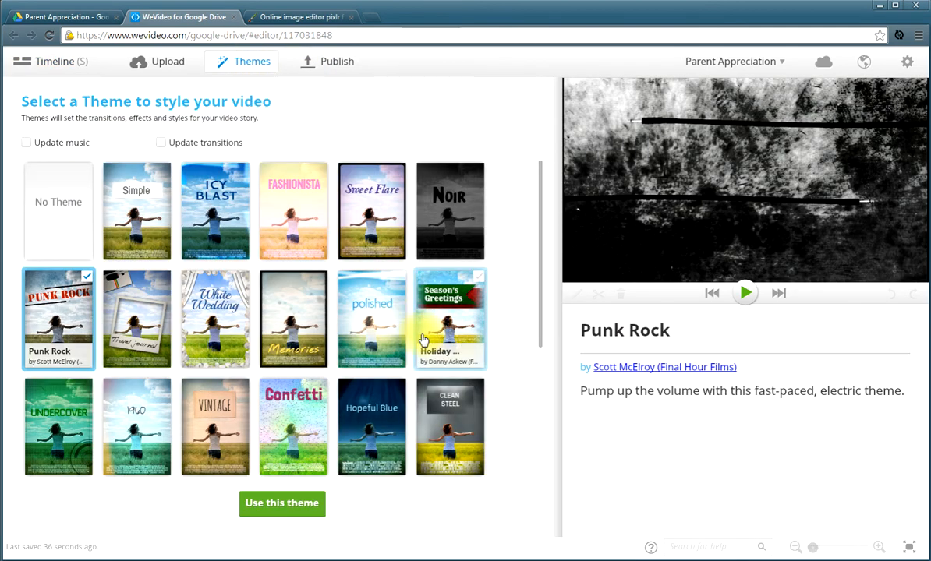
left_click(30, 144)
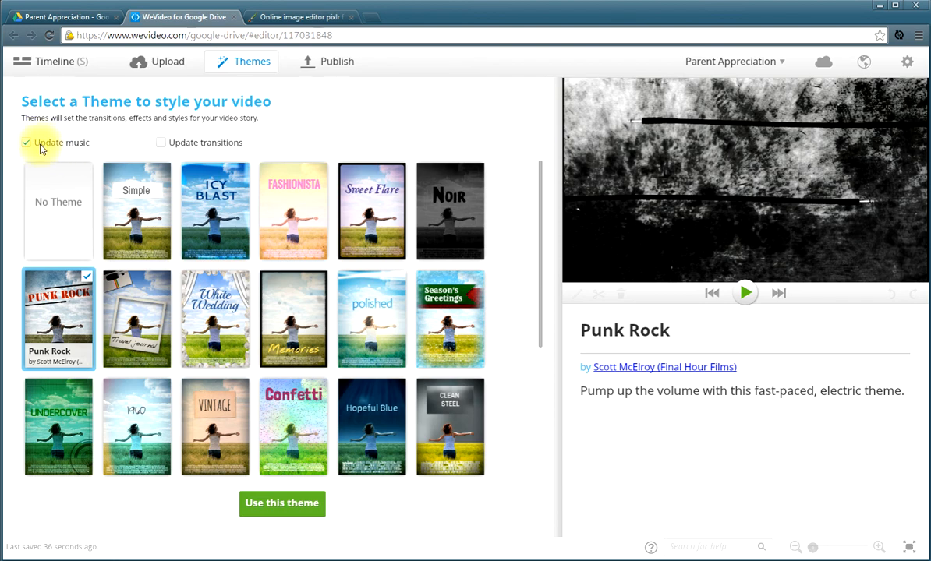
left_click(284, 507)
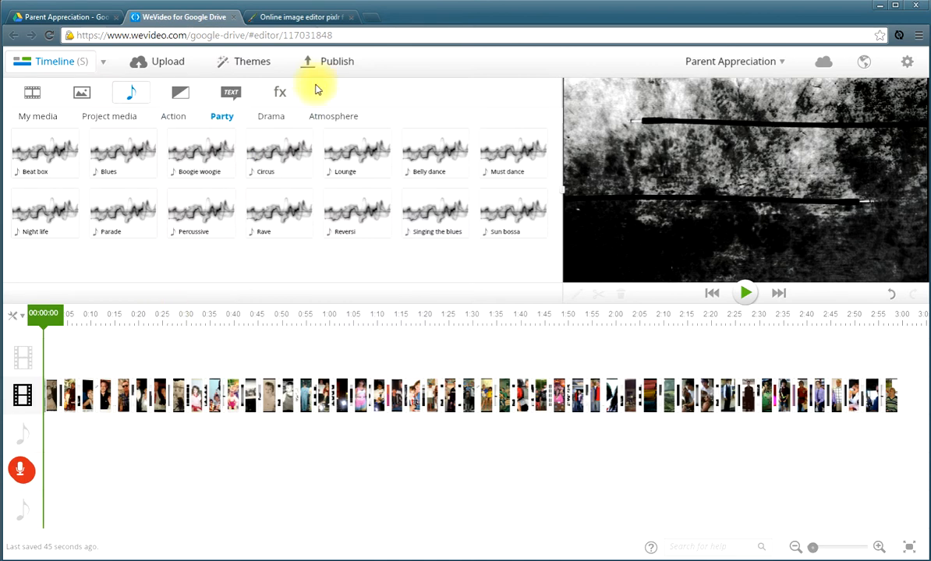
Apply the Vintage theme together with its music and play the opening up to about 00:04:02.
left_click(250, 66)
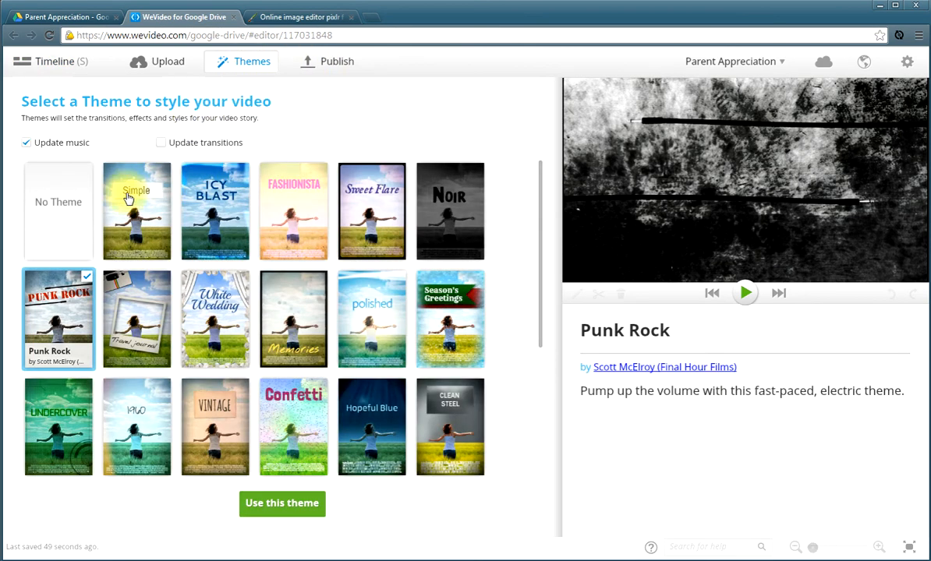
left_click(117, 304)
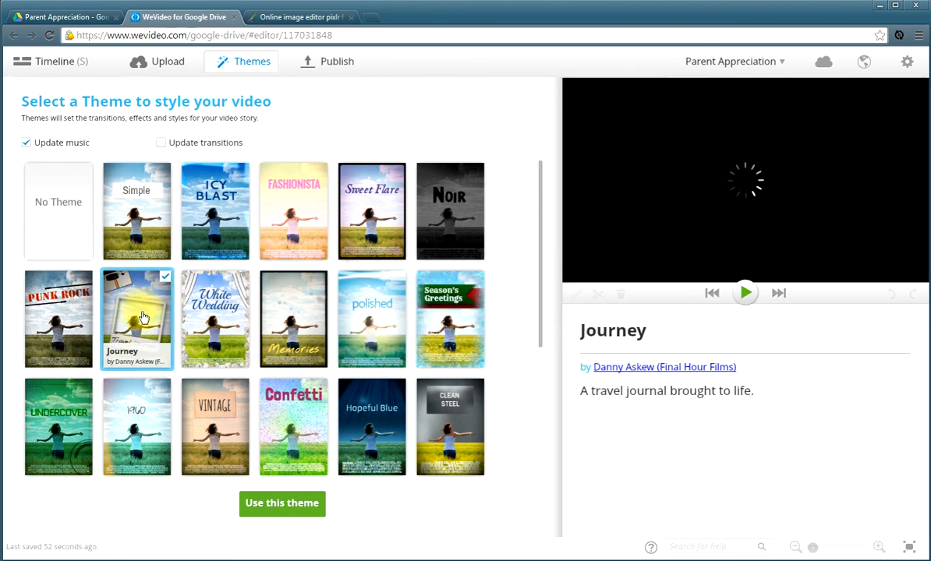
left_click(226, 405)
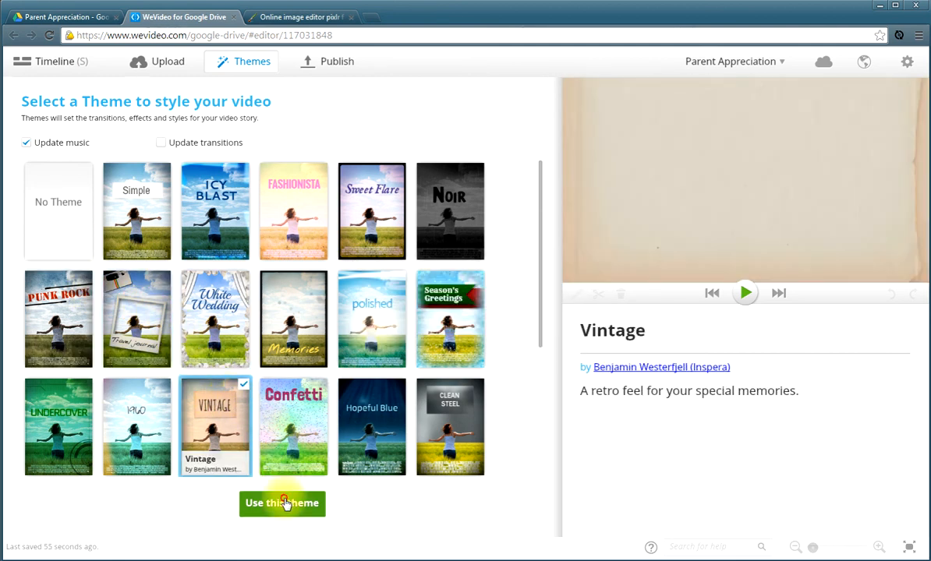
left_click(283, 503)
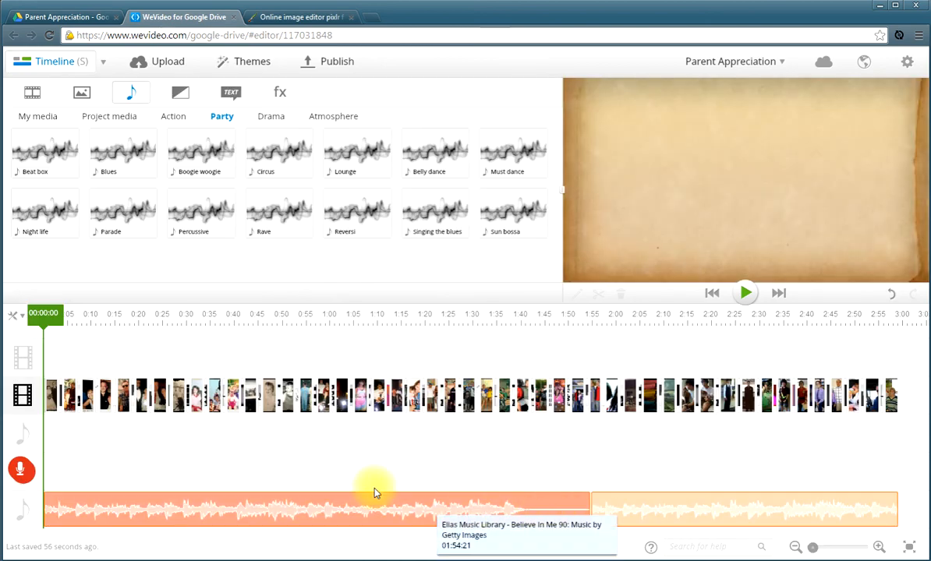
key("space")
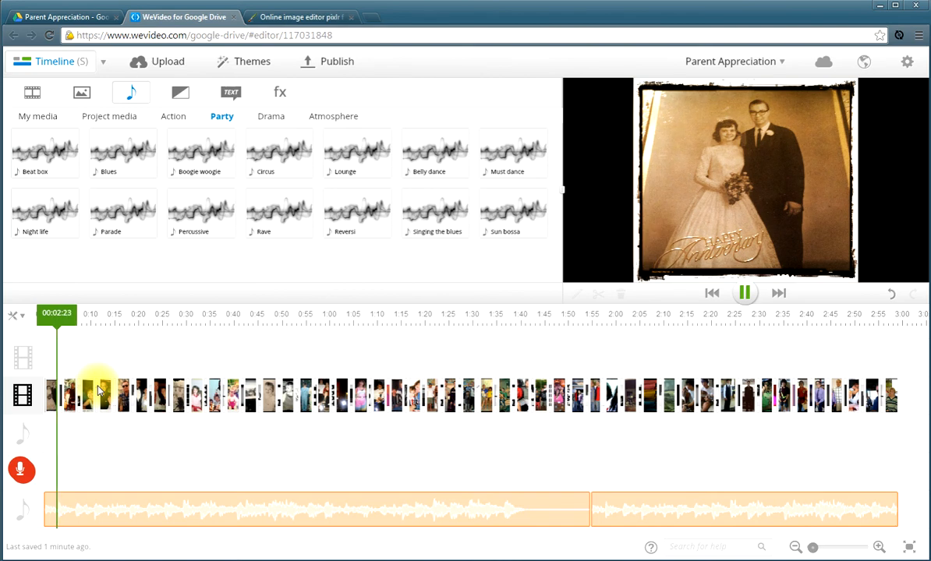
key("space")
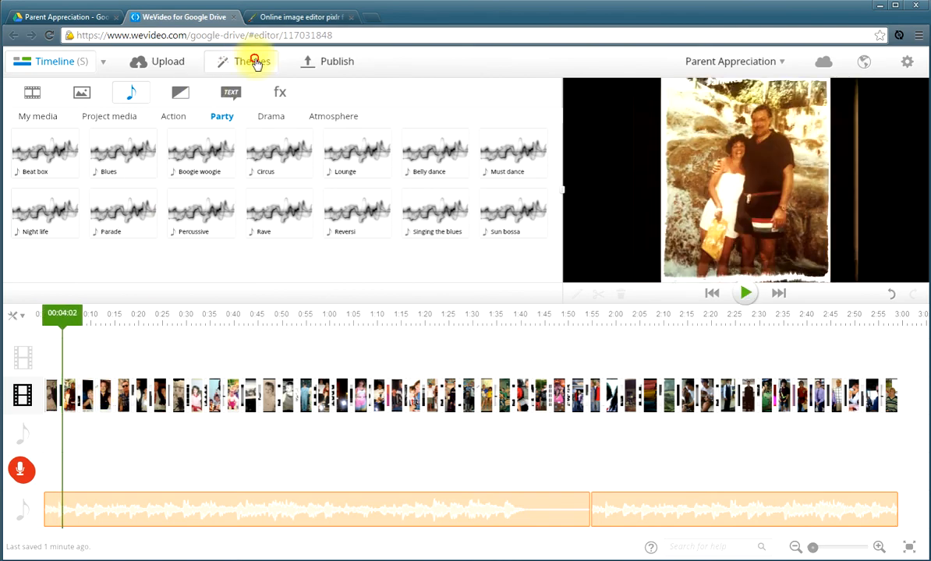
Preview the White Wedding theme on the opening photos without applying it.
left_click(249, 61)
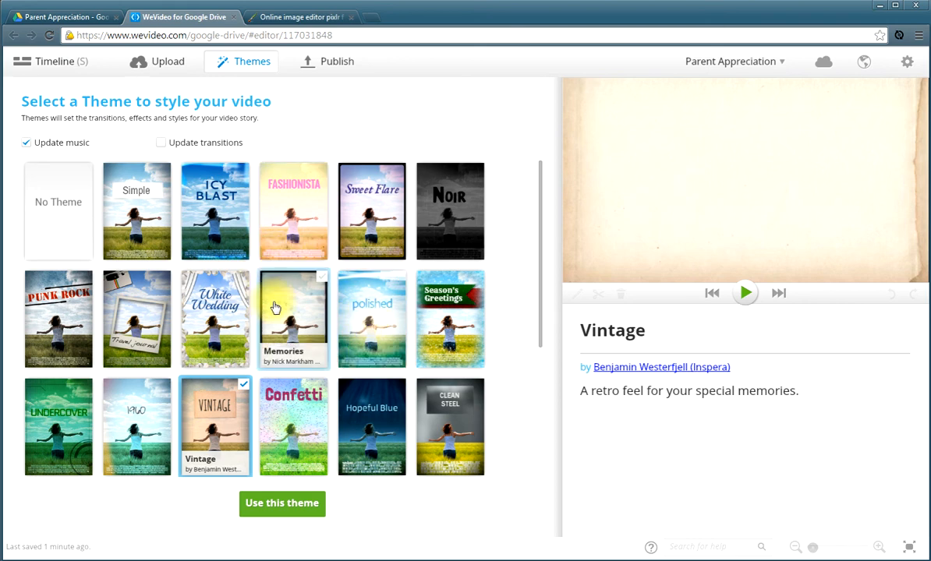
left_click(223, 303)
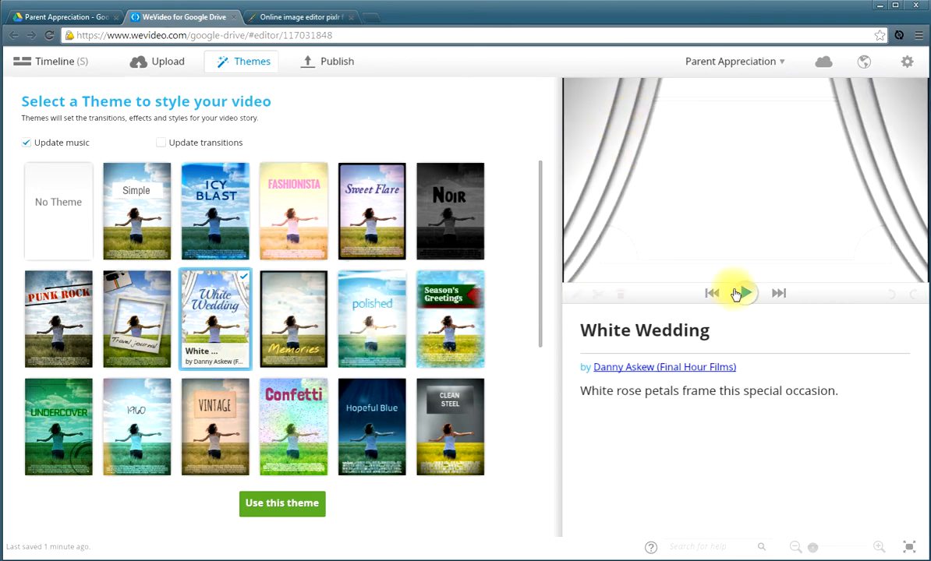
left_click(739, 293)
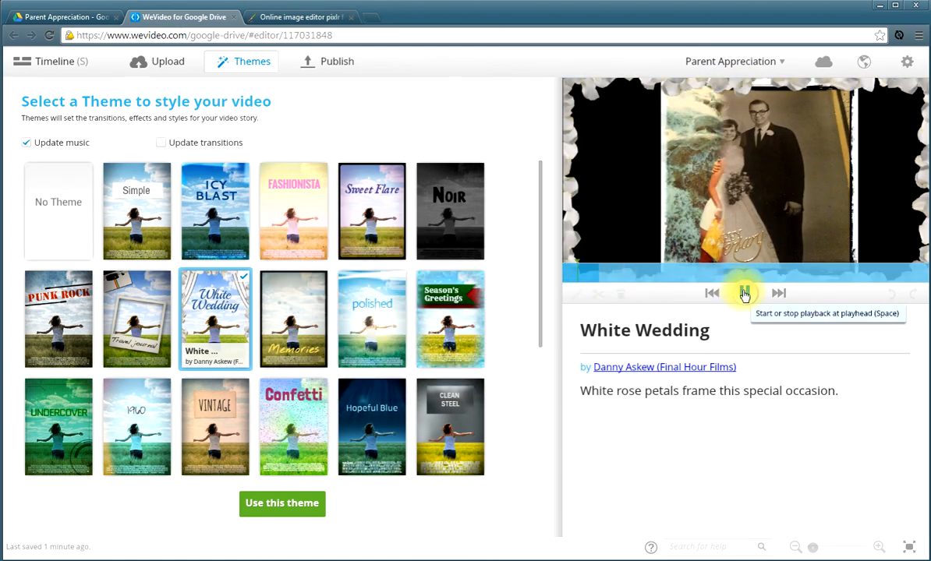
left_click(745, 293)
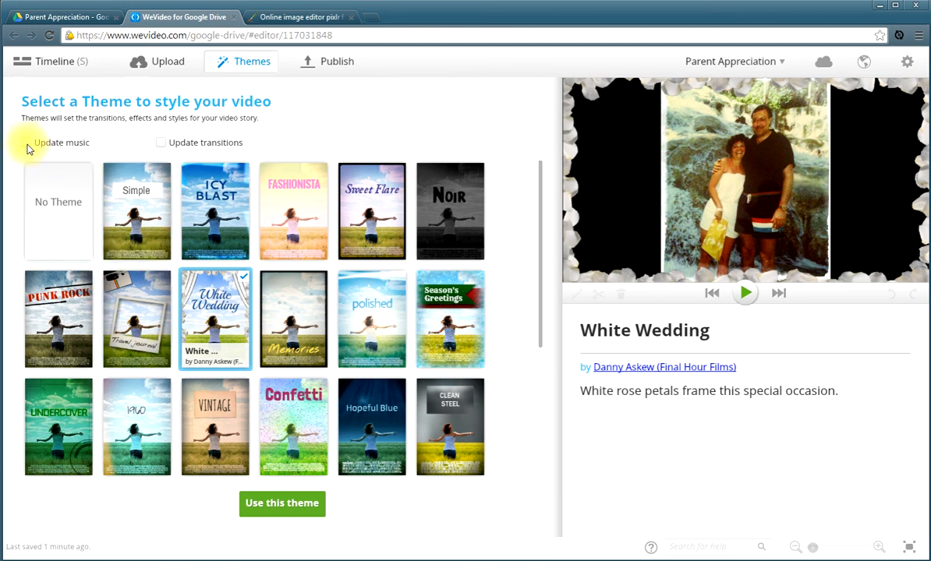
Apply the Hopeful Blue theme to the video with the music update on and the transitions update off.
left_click(27, 145)
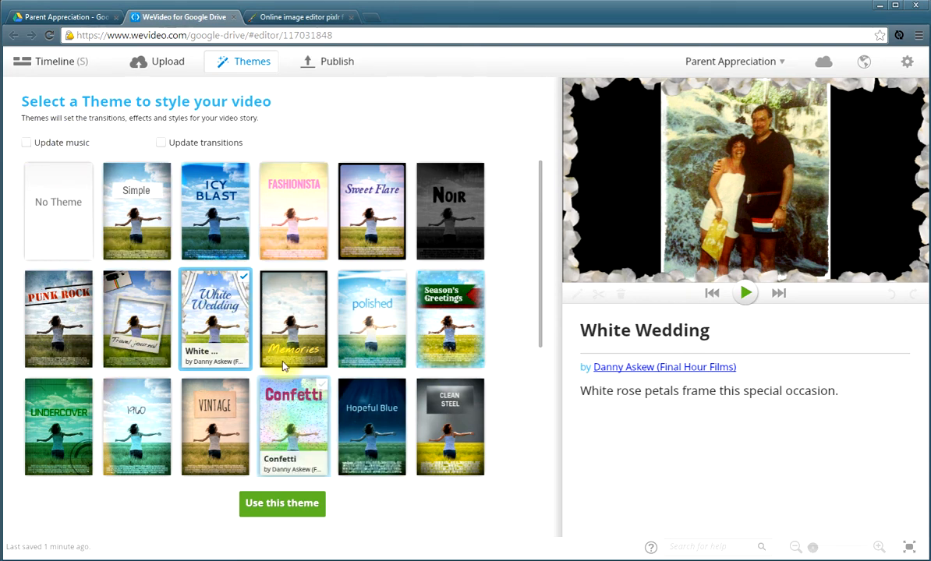
left_click(377, 414)
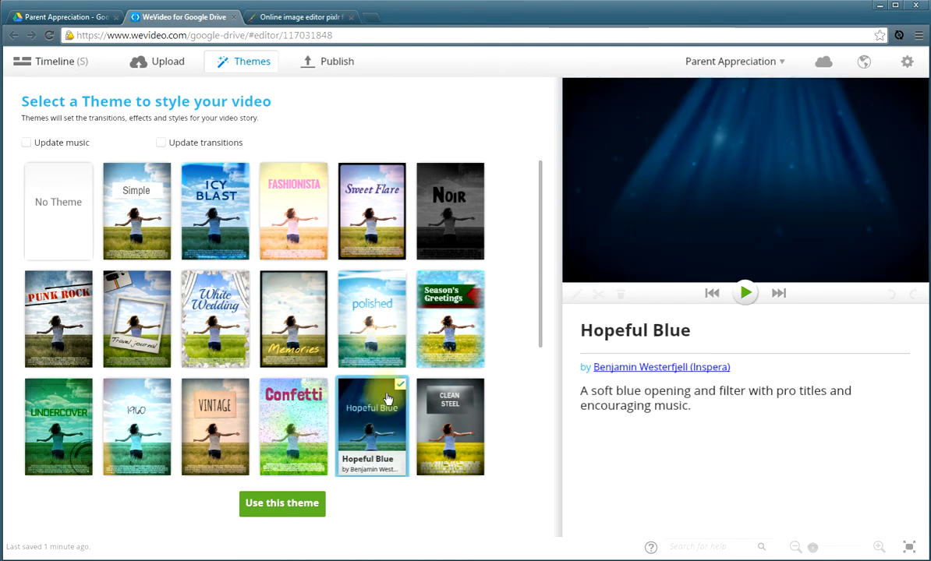
left_click(28, 142)
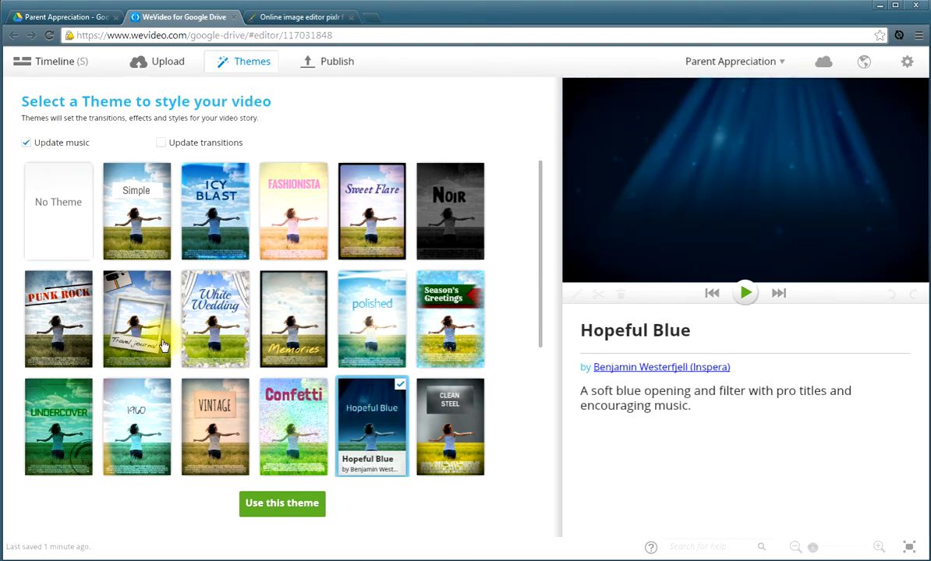
left_click(285, 504)
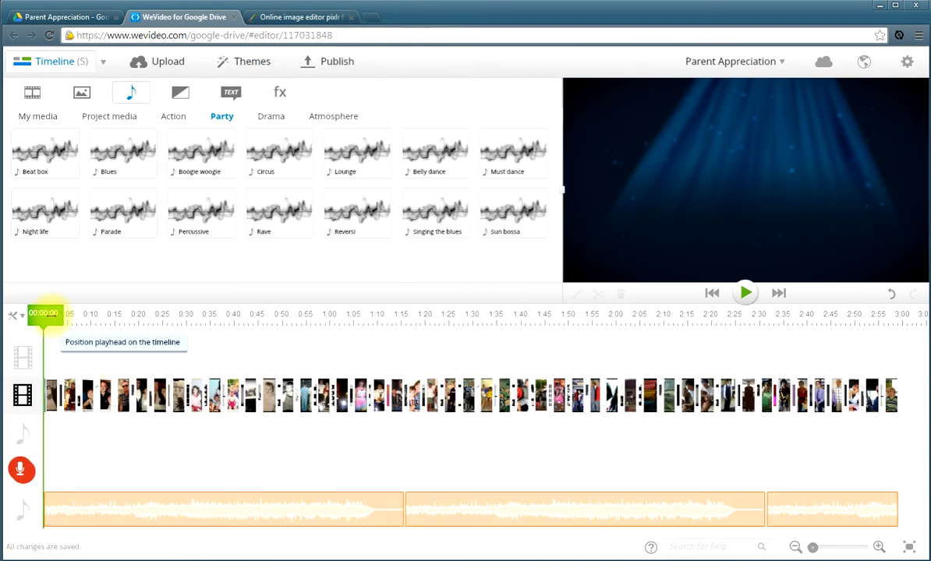
Play the video's opening twice from the start, stopping the second playback at about 00:03:05.
key("space")
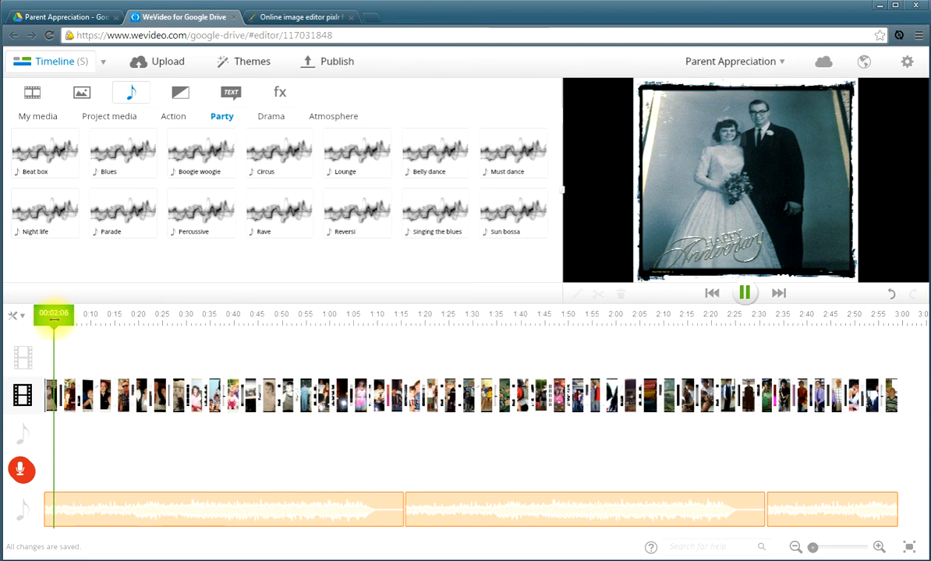
key("space")
left_click_drag(76, 306, 25, 316)
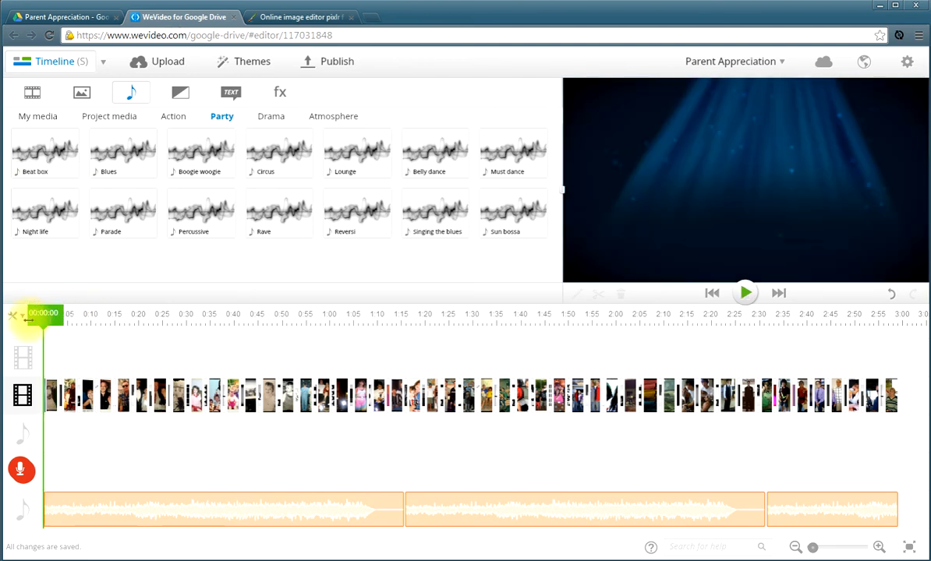
key("space")
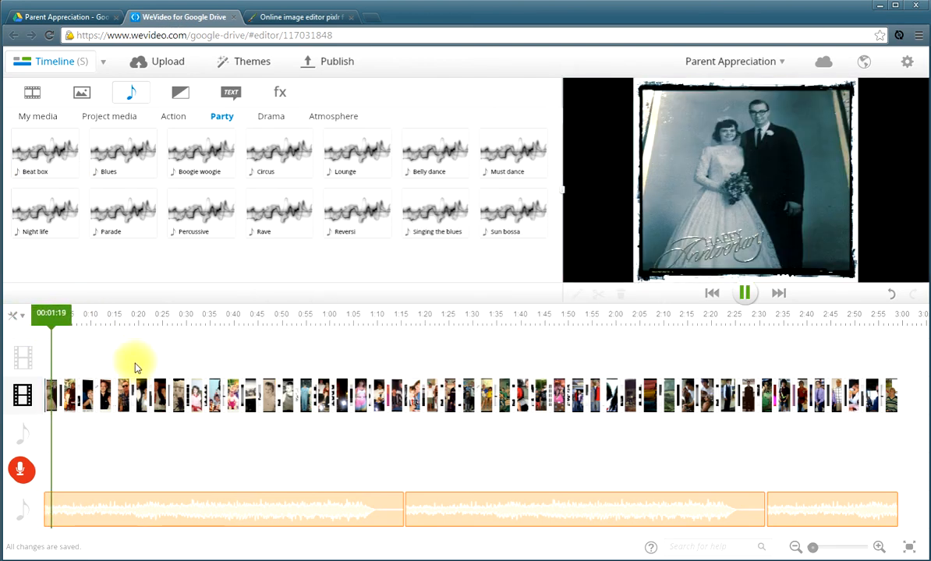
key("space")
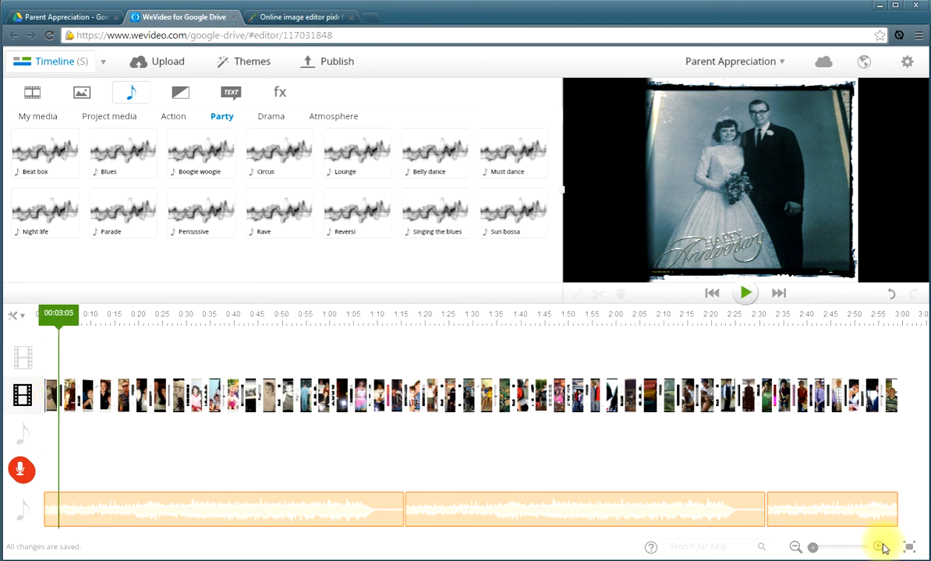
Place an opening clip about 3 seconds long before the wedding photo at the start of the video track.
left_click(879, 549)
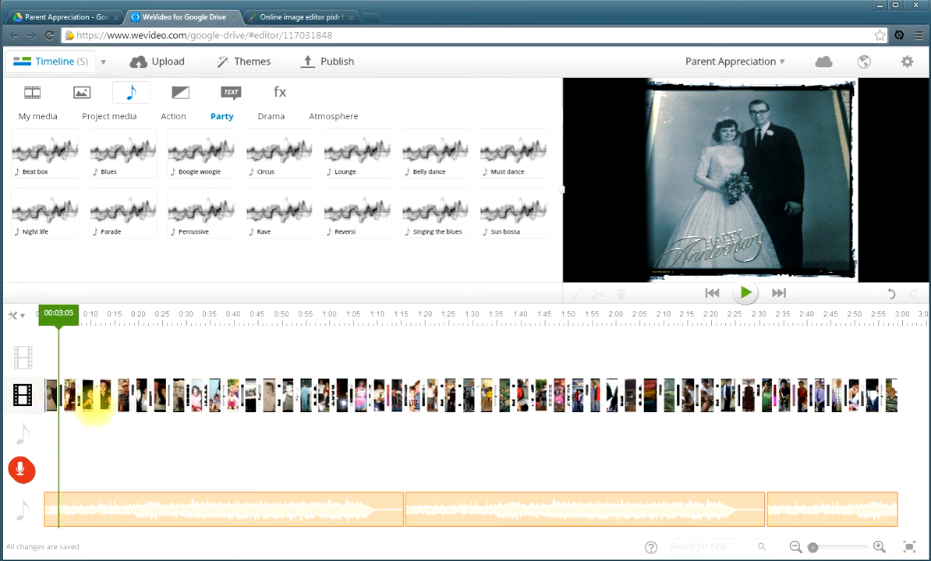
left_click(45, 398)
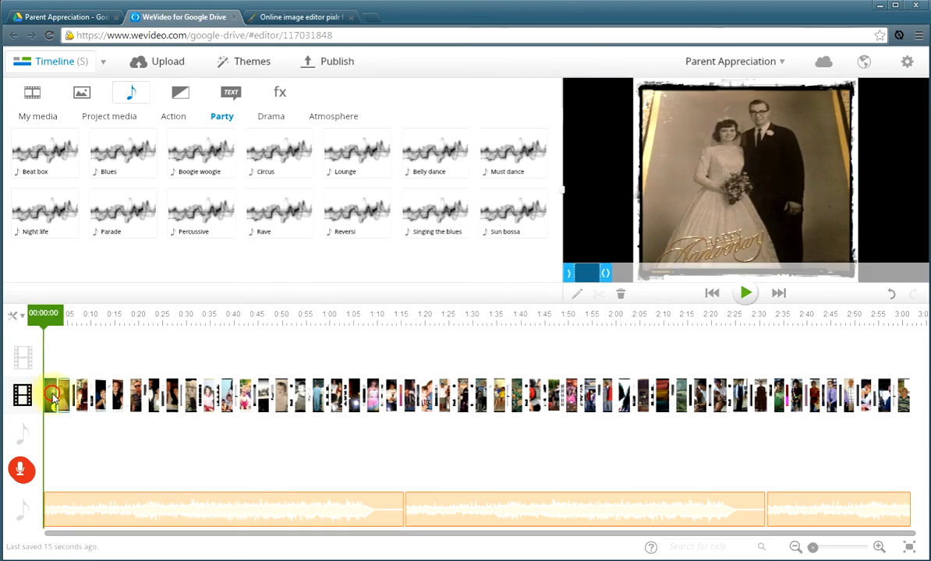
left_click(53, 398)
left_click(59, 387)
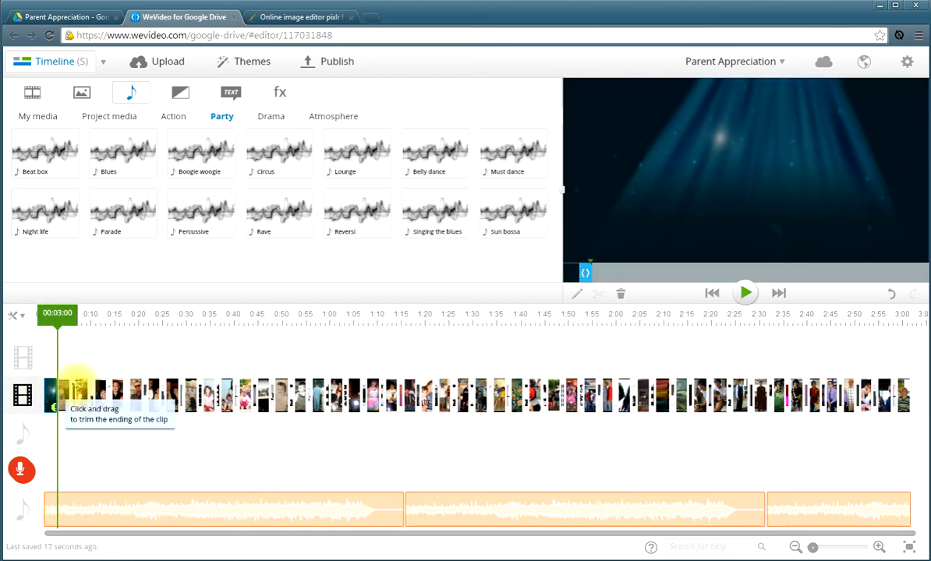
Check the start and end of the new opening clip, moving the playhead to about 00:03:21.
left_click(52, 393)
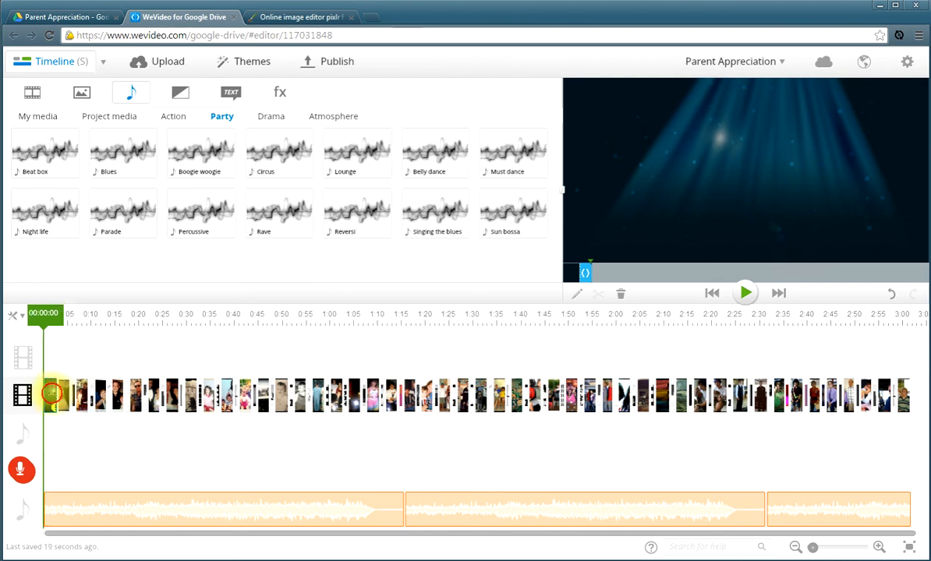
left_click(57, 390)
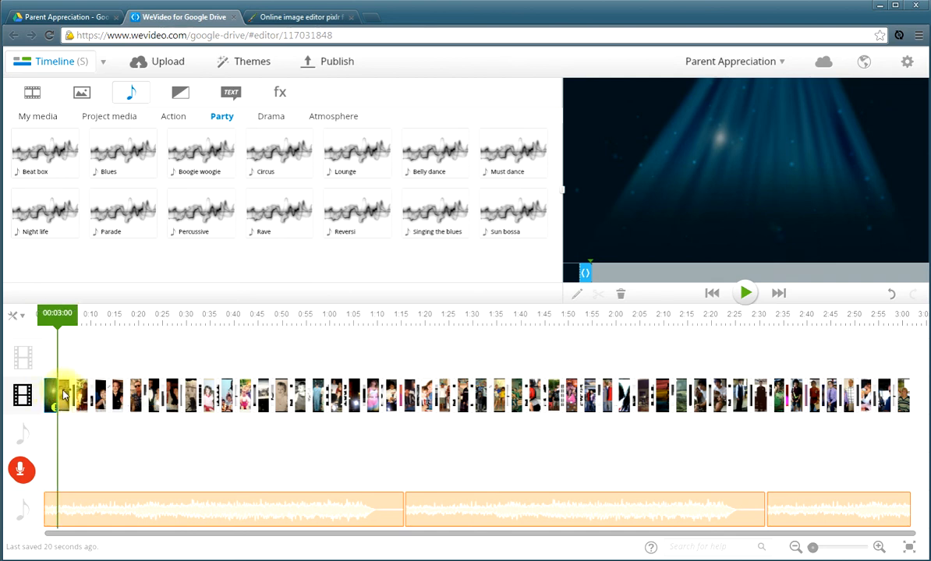
left_click(57, 391)
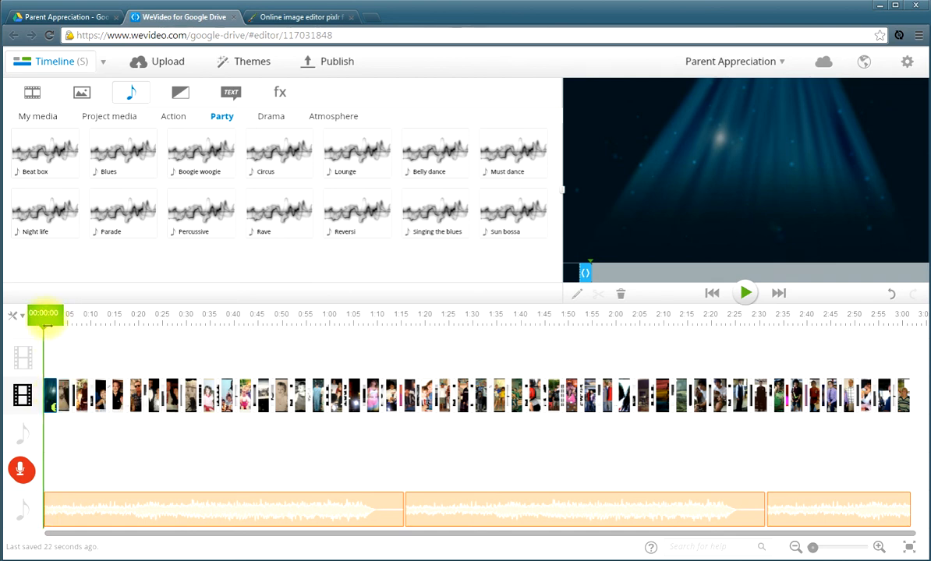
left_click_drag(43, 315, 62, 315)
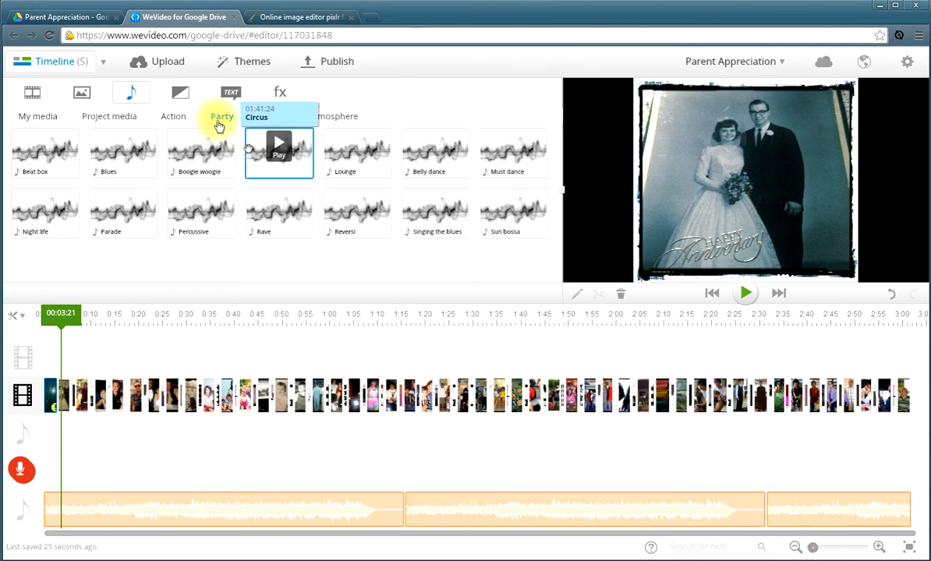
Look at the Polished theme, but reapply Hopeful Blue to the extended video with the music update on.
left_click(255, 67)
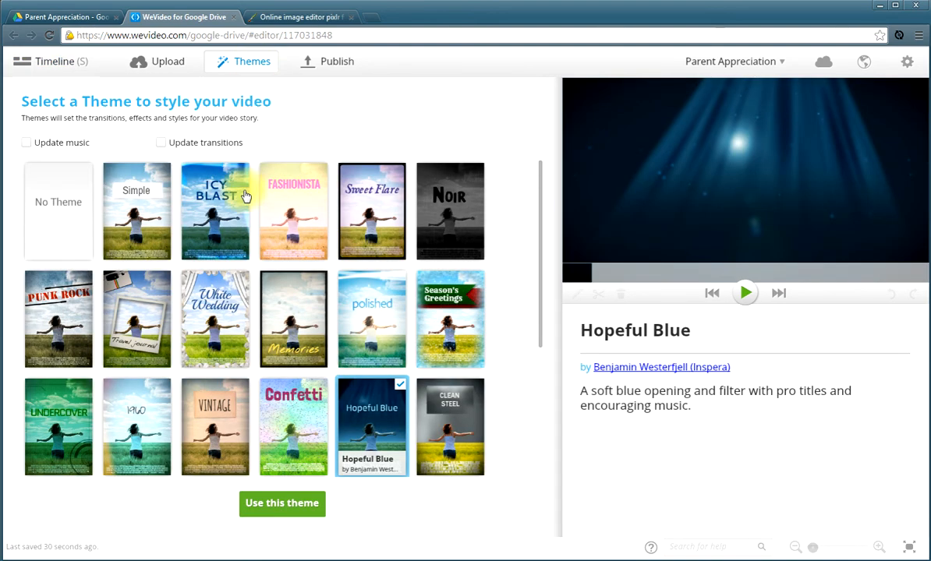
left_click(379, 297)
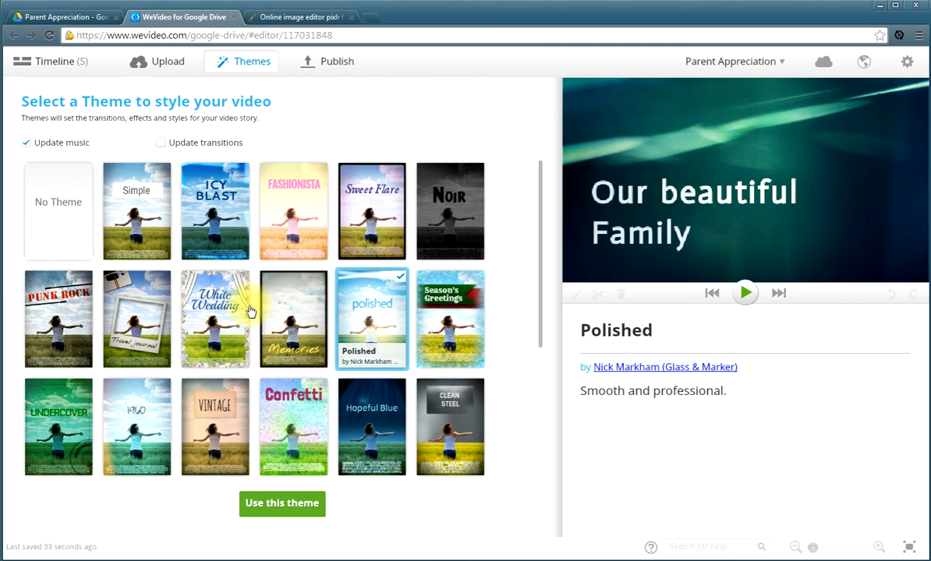
left_click(26, 144)
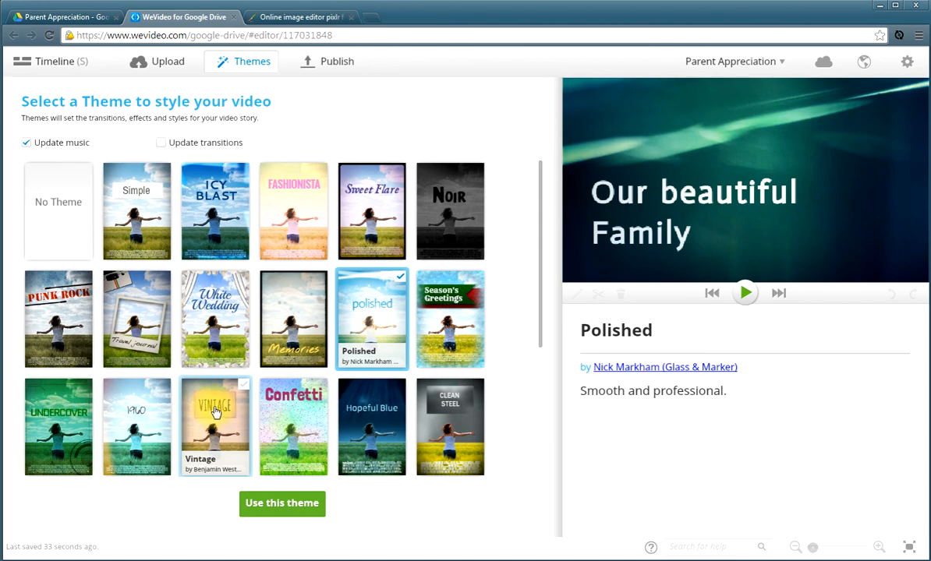
left_click(366, 402)
left_click(281, 503)
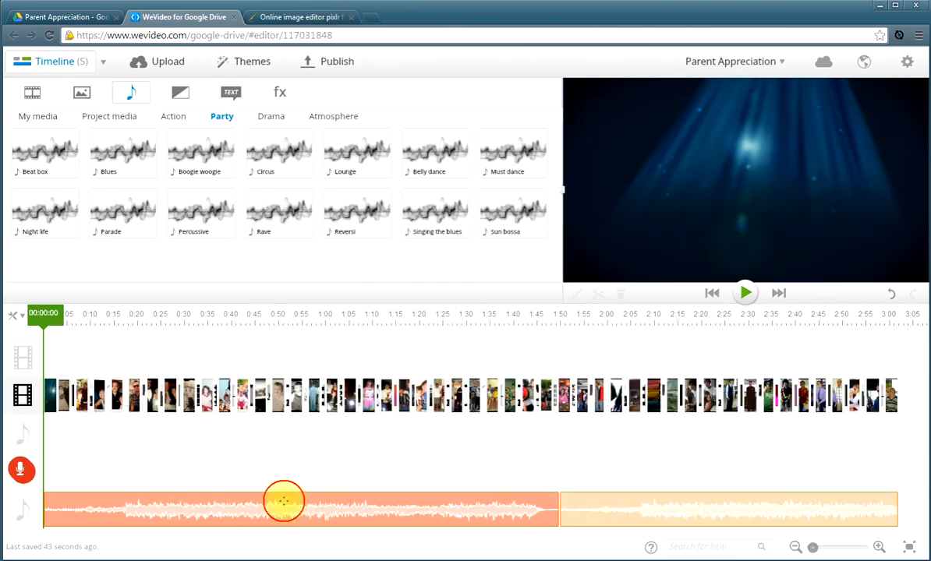
Play the video's opening up to about 00:03:22 and look over the available themes, leaving Hopeful Blue selected.
left_click(146, 402)
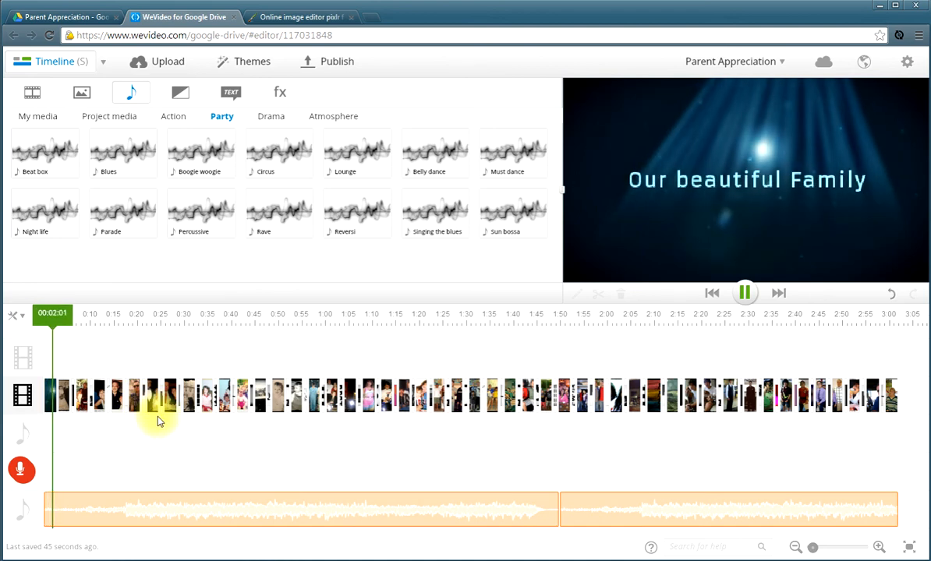
key("space")
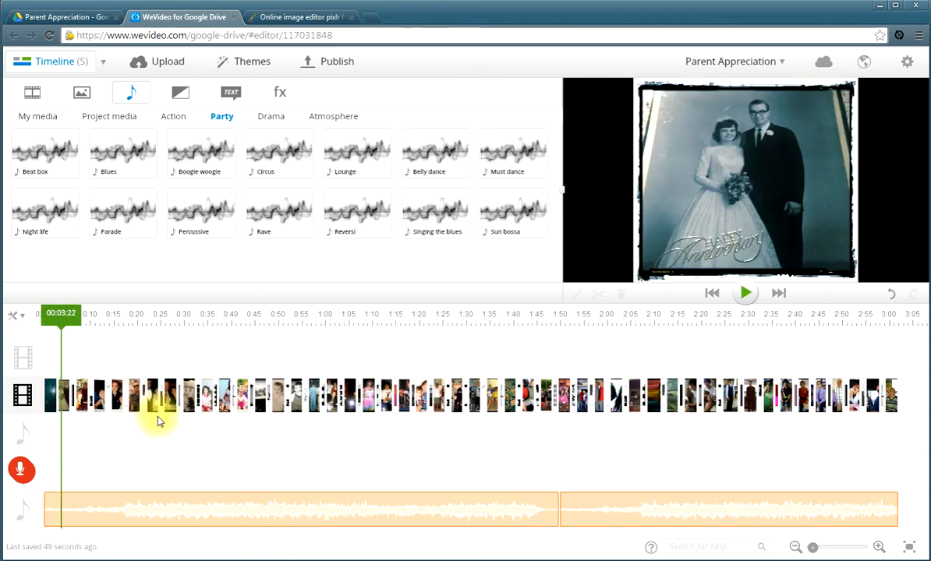
left_click(253, 61)
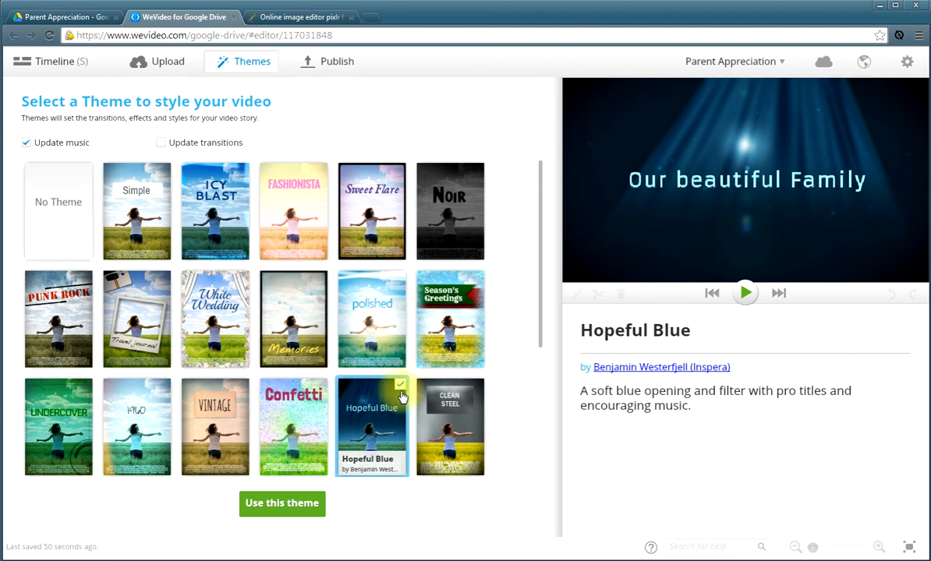
scroll(401, 395, "down", 3)
scroll(391, 374, "up", 3)
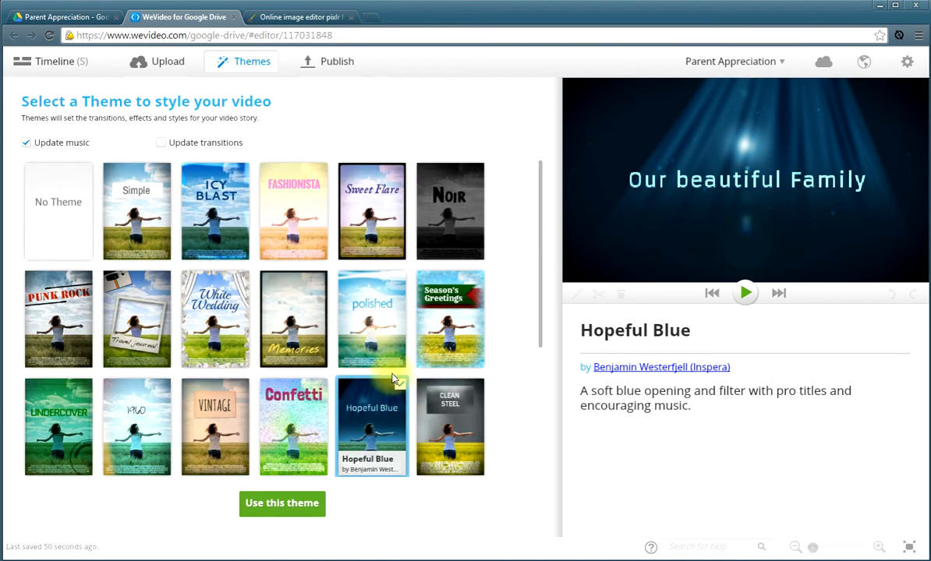
Review the publishing options for the video, examining the resolution choices and the publish destinations.
left_click(334, 67)
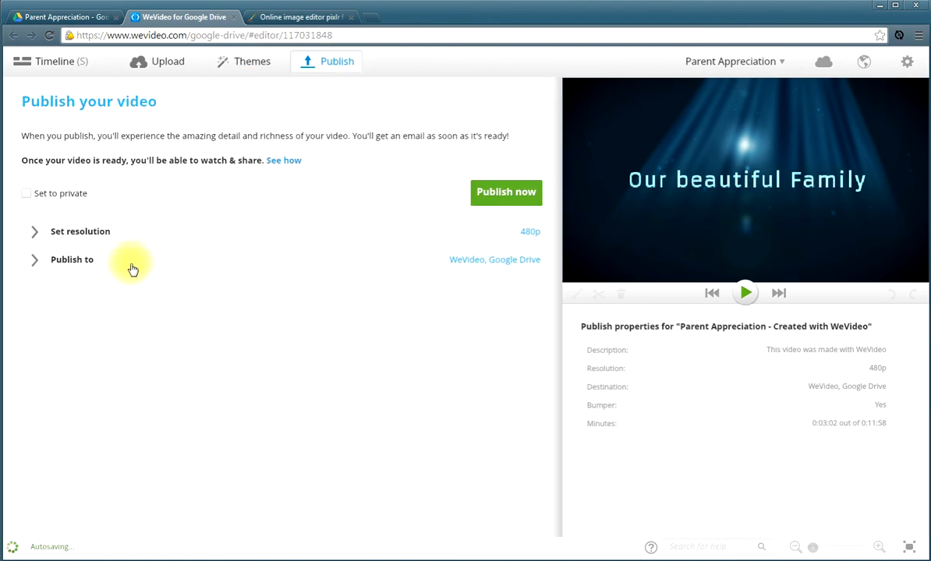
left_click(69, 231)
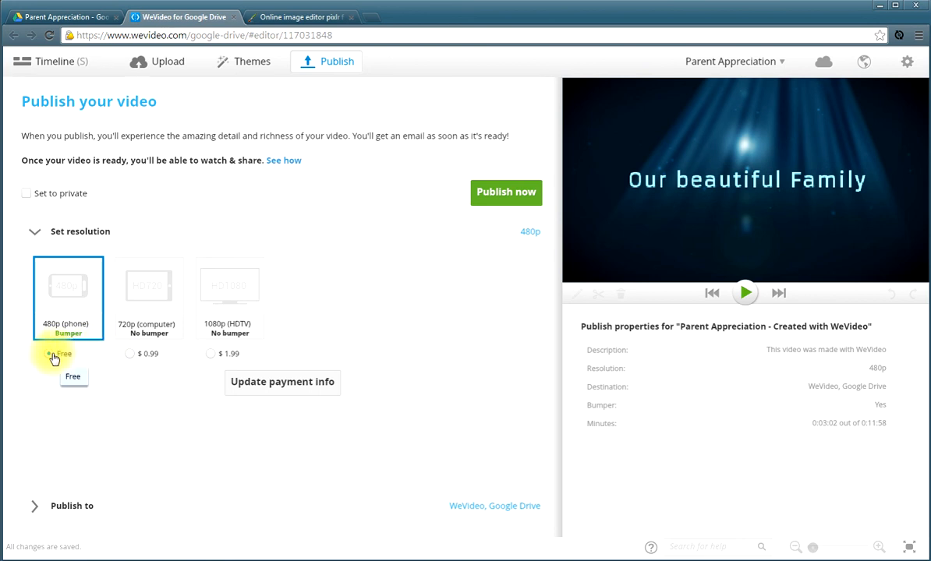
left_click(36, 233)
left_click(33, 259)
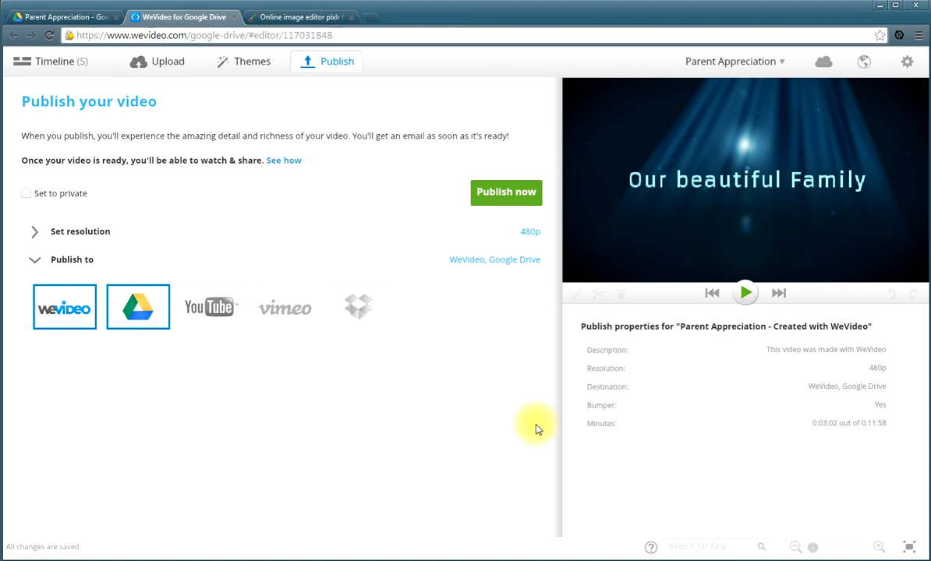
left_click(35, 261)
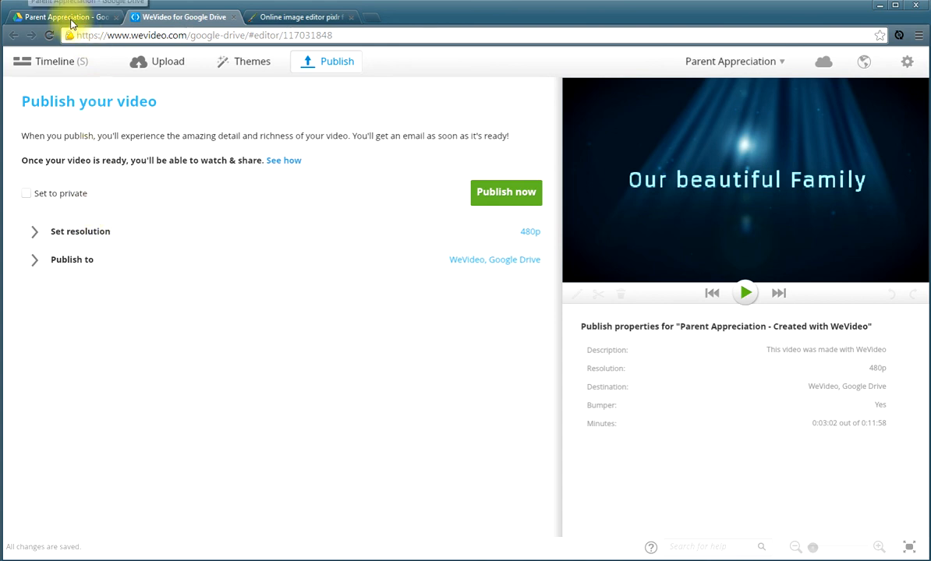
Switch to Google Drive and open the Edited folder inside the Parent Appreciation project's Pictures folder.
left_click(69, 19)
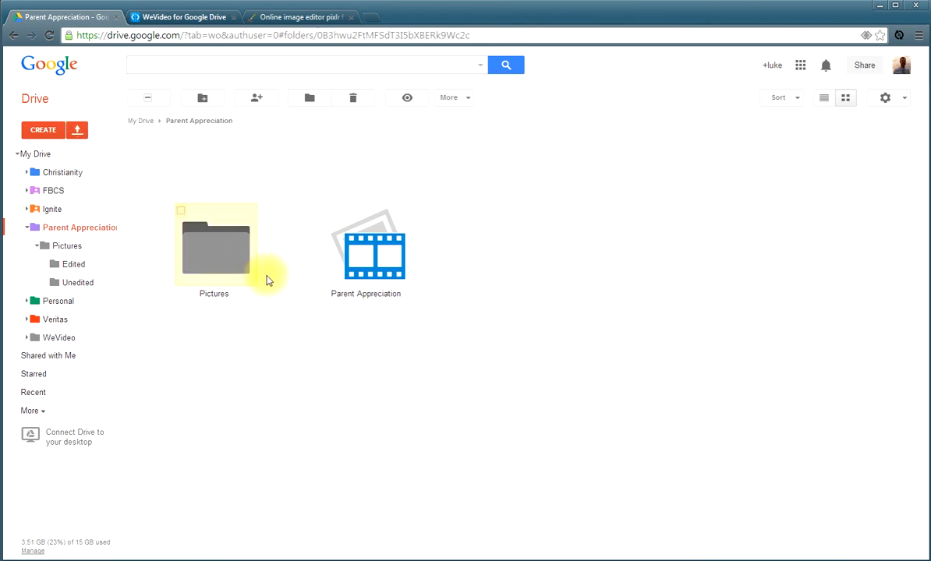
double_click(216, 250)
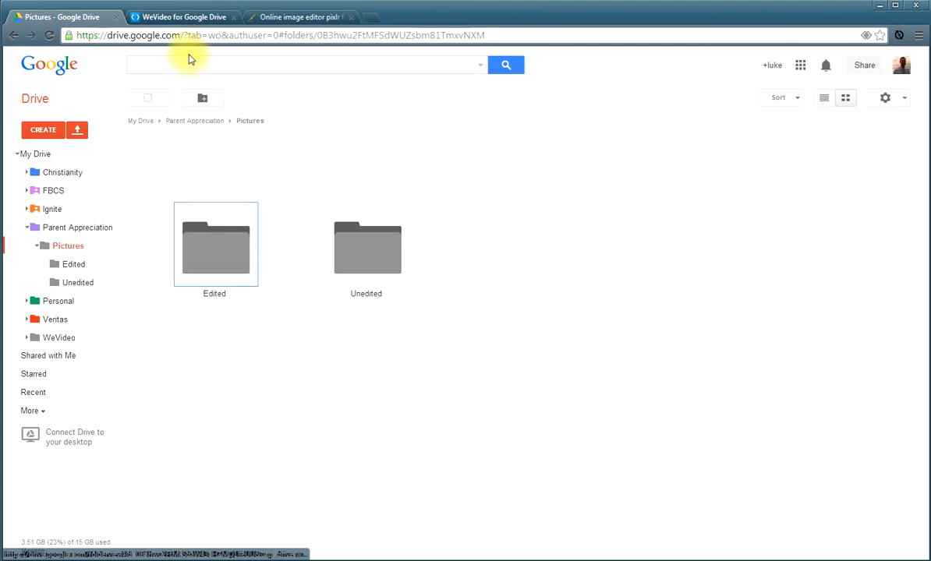
double_click(222, 256)
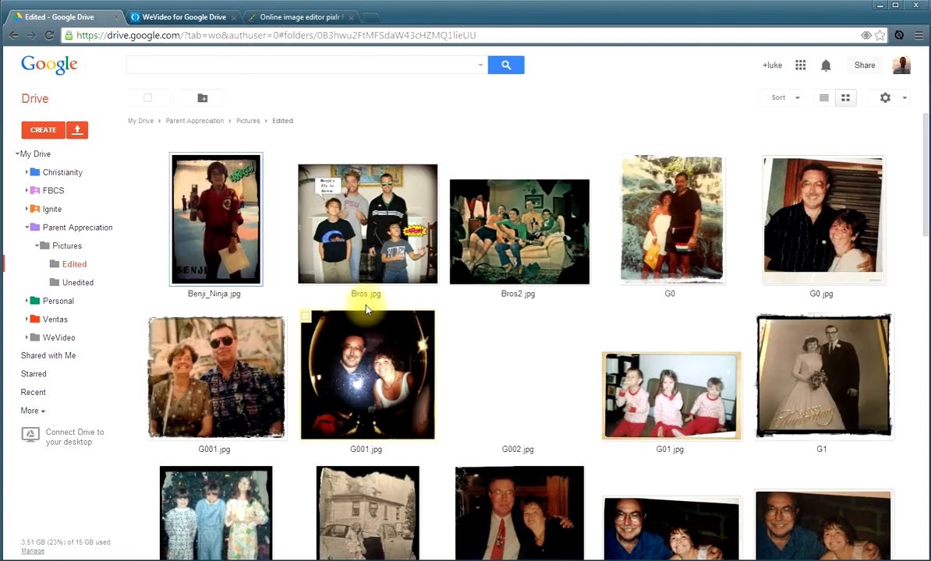
Look at the file options for Bros.jpg and the save options in Pixlr, returning to the Pictures folder in Google Drive.
right_click(378, 219)
mouse_move(411, 247)
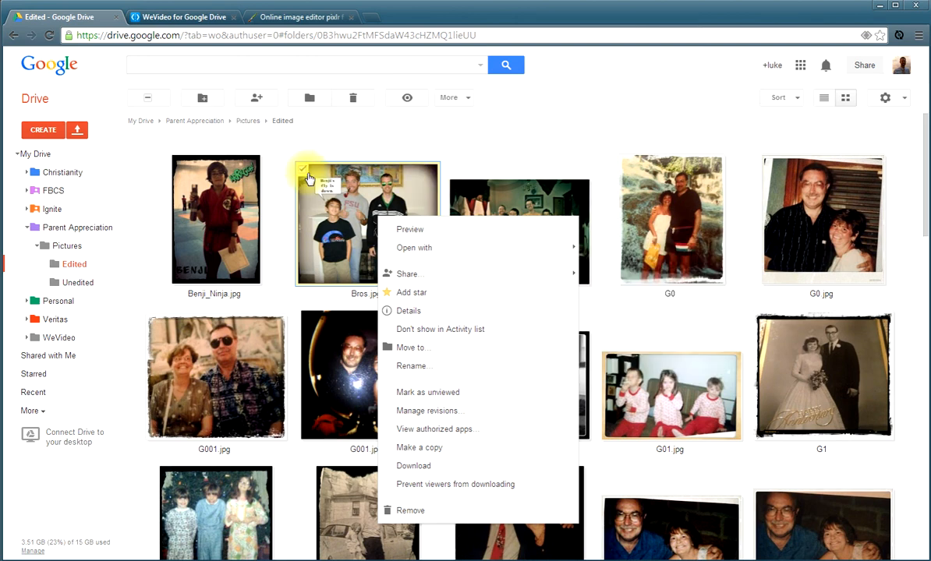
left_click(305, 125)
left_click(304, 17)
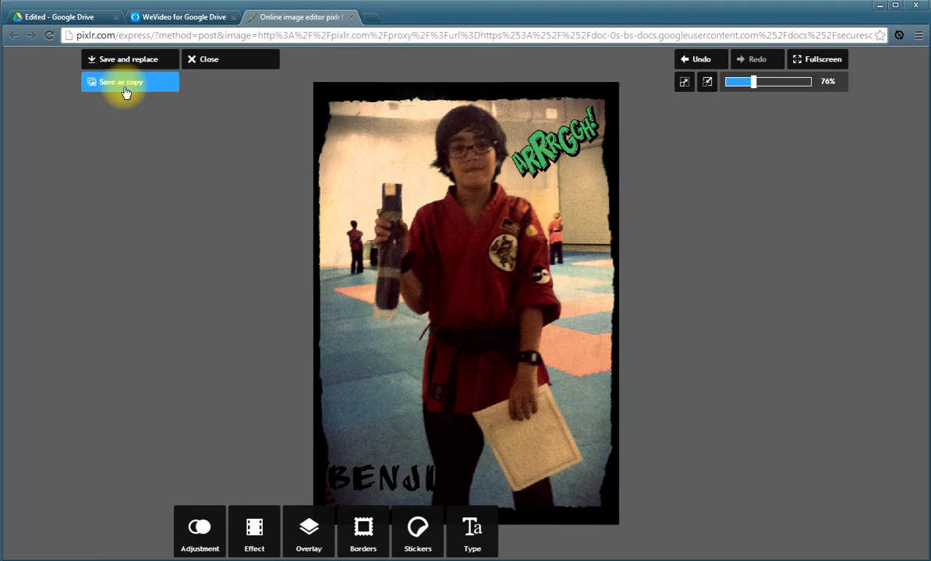
left_click(78, 16)
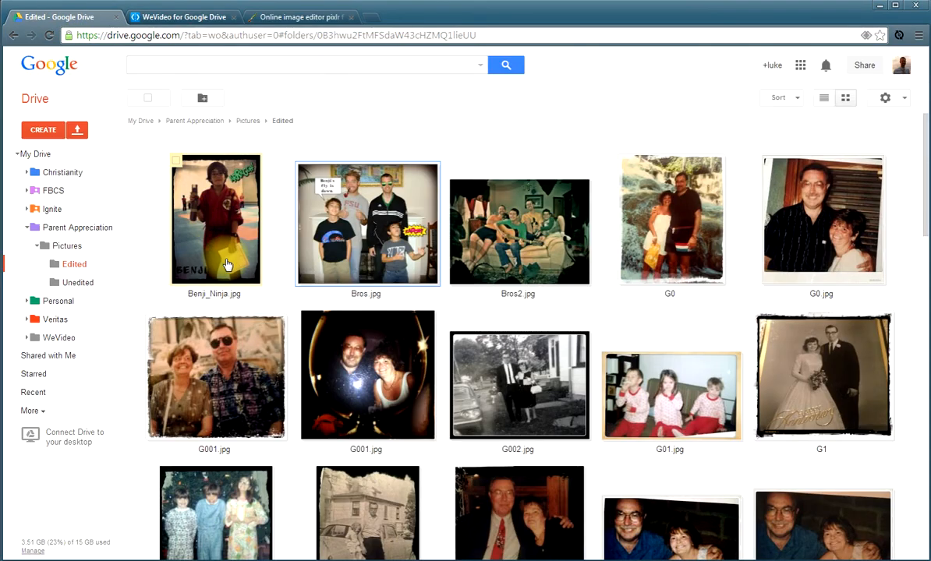
left_click(248, 121)
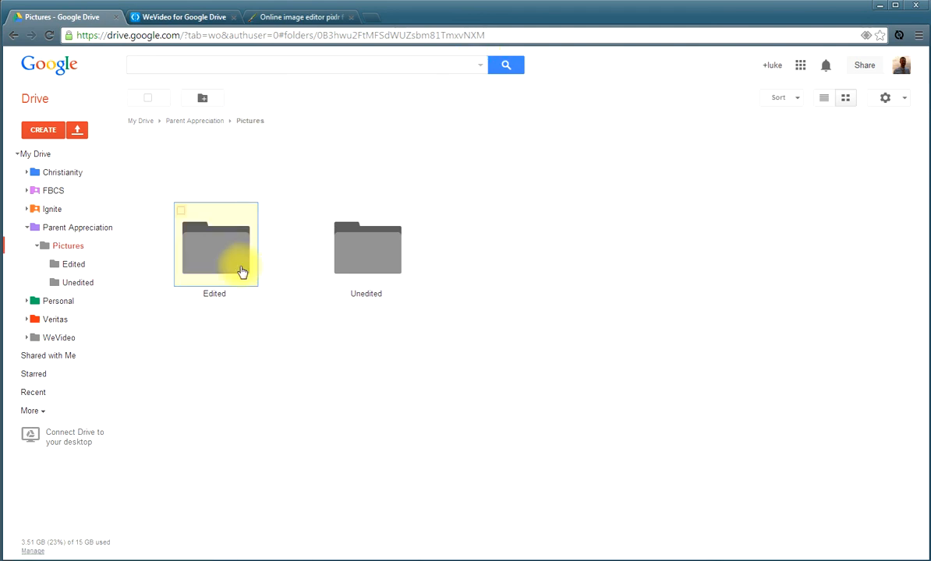
Switch to WeVideo and browse its Google Drive import to Parent Appreciation > Pictures > Edited, closing the file picker without uploading.
left_click(177, 18)
left_click(167, 66)
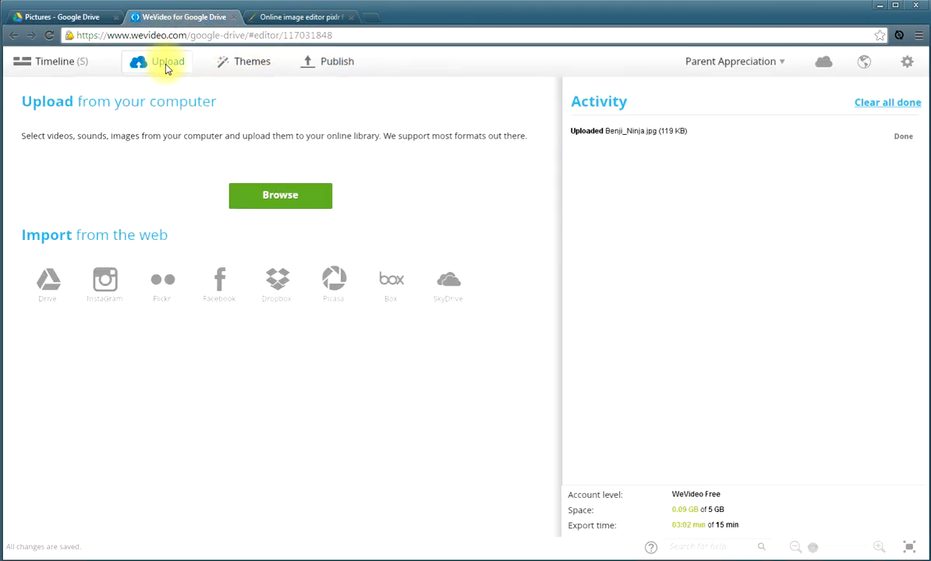
left_click(66, 287)
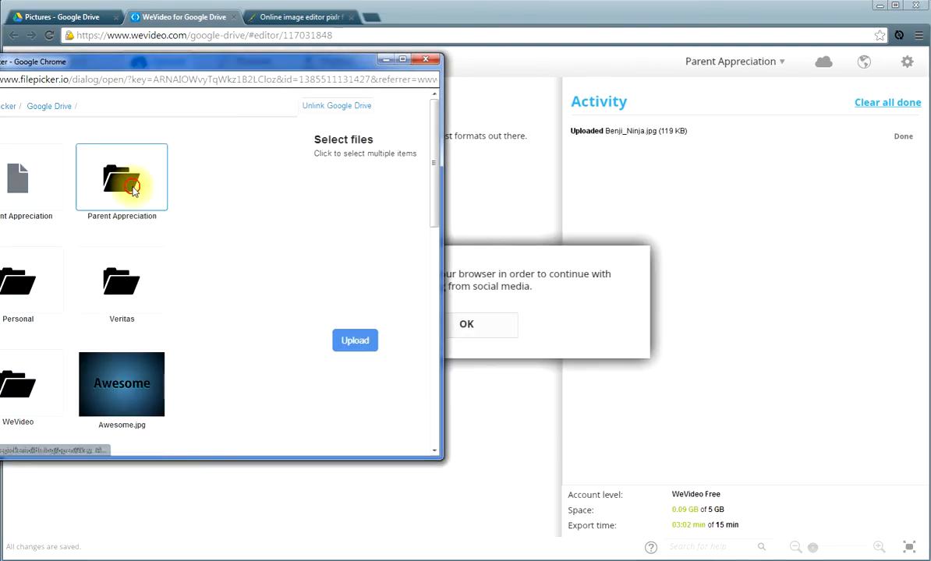
left_click(119, 181)
left_click(107, 198)
left_click(28, 182)
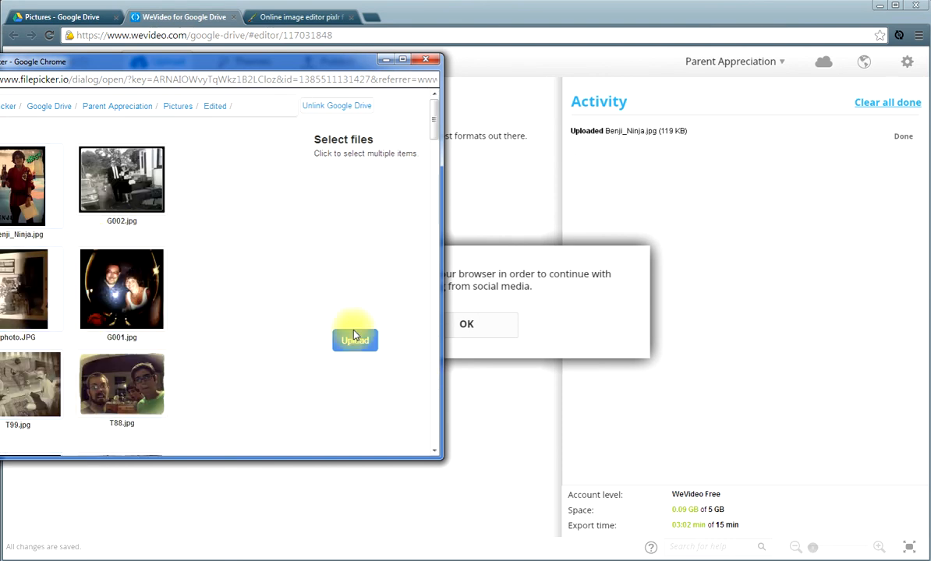
left_click(425, 61)
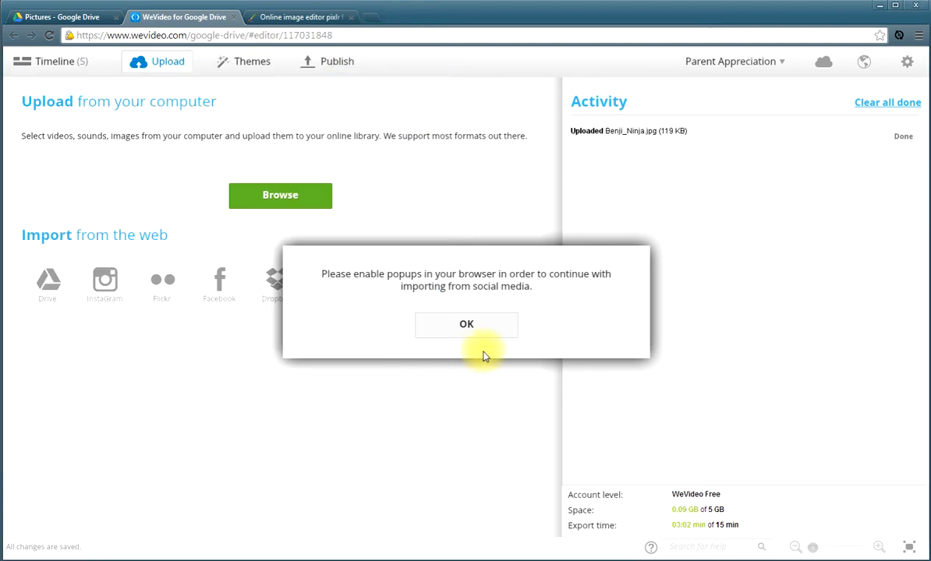